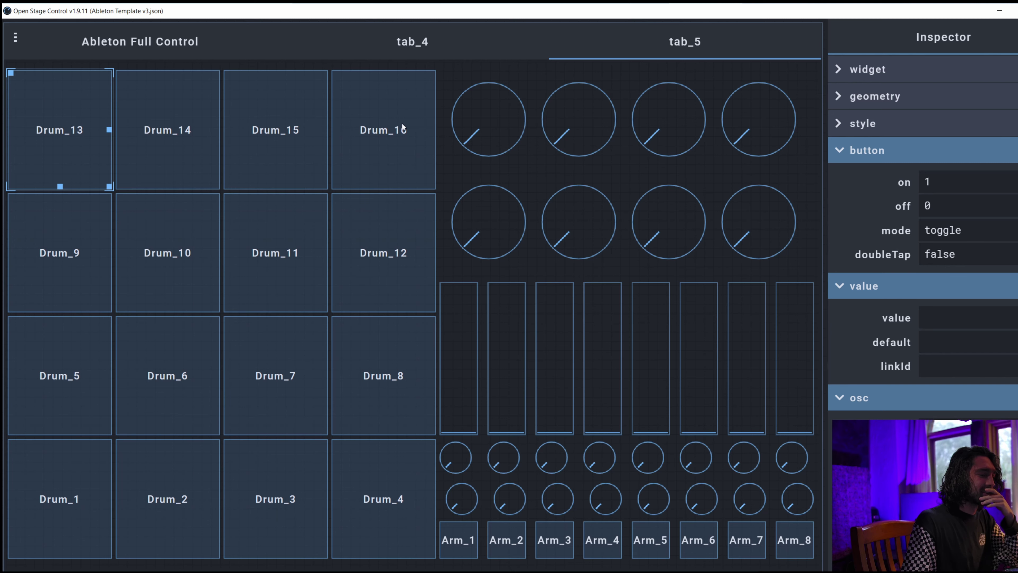
# Switch to Ableton Live, show the devices of the Drum Rack track and move the window fully into view.
pyautogui.hotkey('alt', 'Tab')
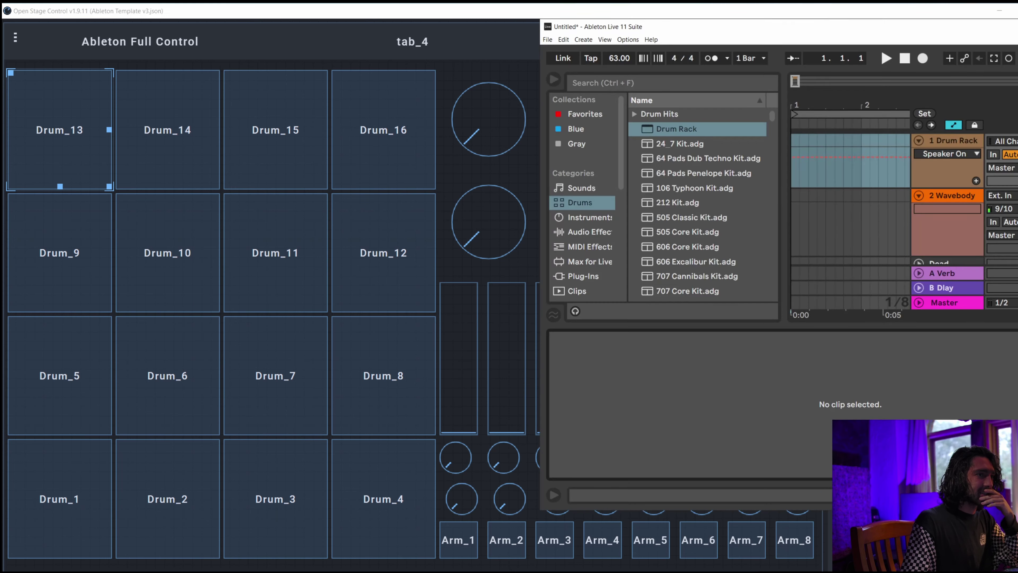
pyautogui.click(954, 140)
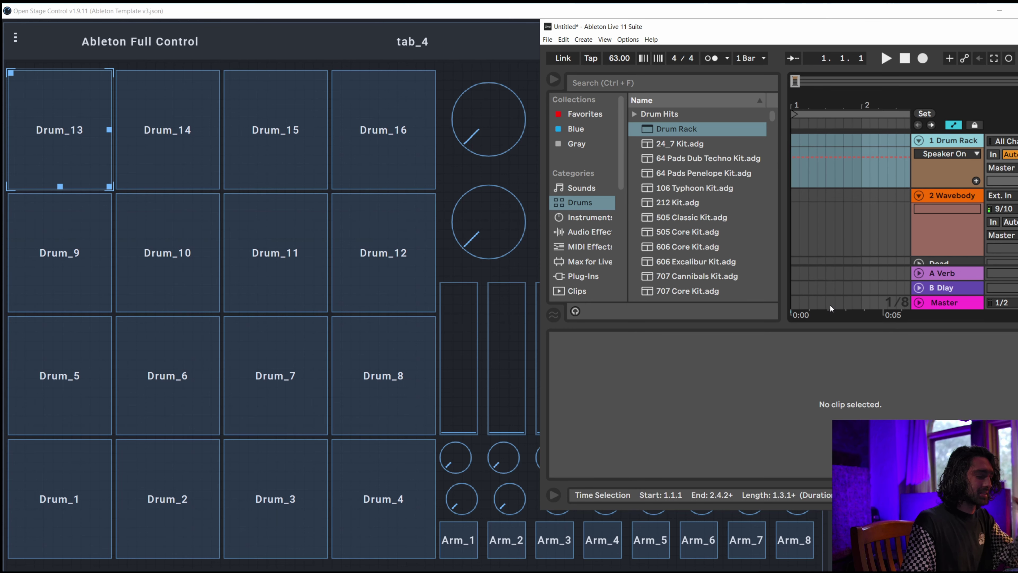
pyautogui.hotkey('shift', 'Tab')
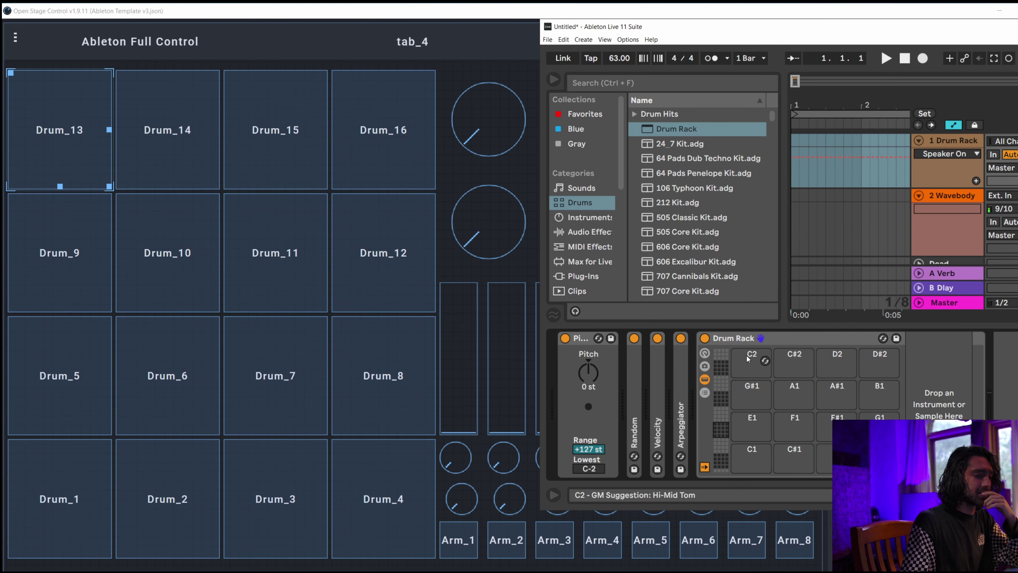
pyautogui.click(747, 404)
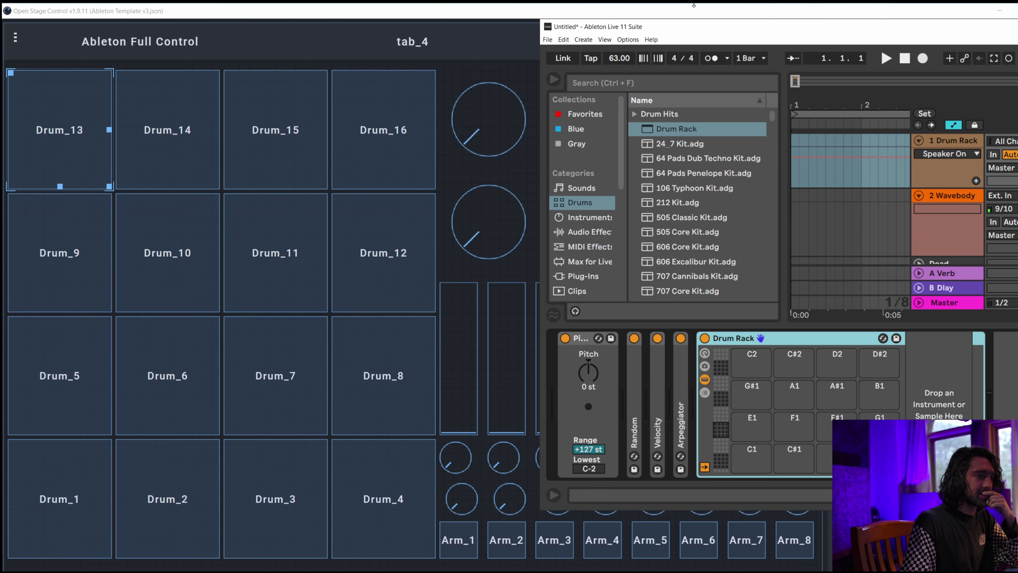
pyautogui.moveTo(864, 35); pyautogui.dragTo(669, 38)
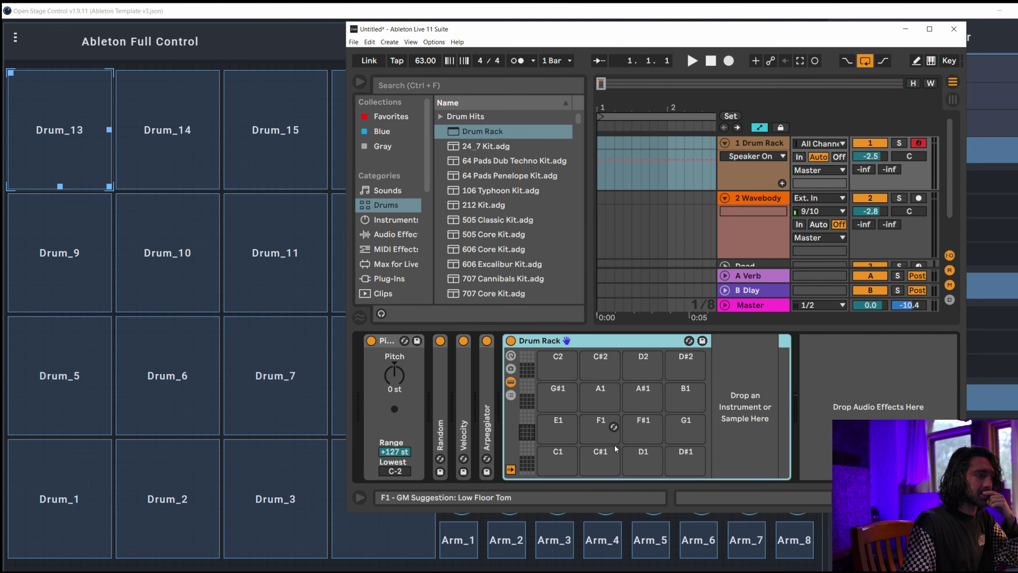
# Go through the Drum Rack pads in note order from C1 to G1 to examine how the grid is laid out.
pyautogui.click(555, 464)
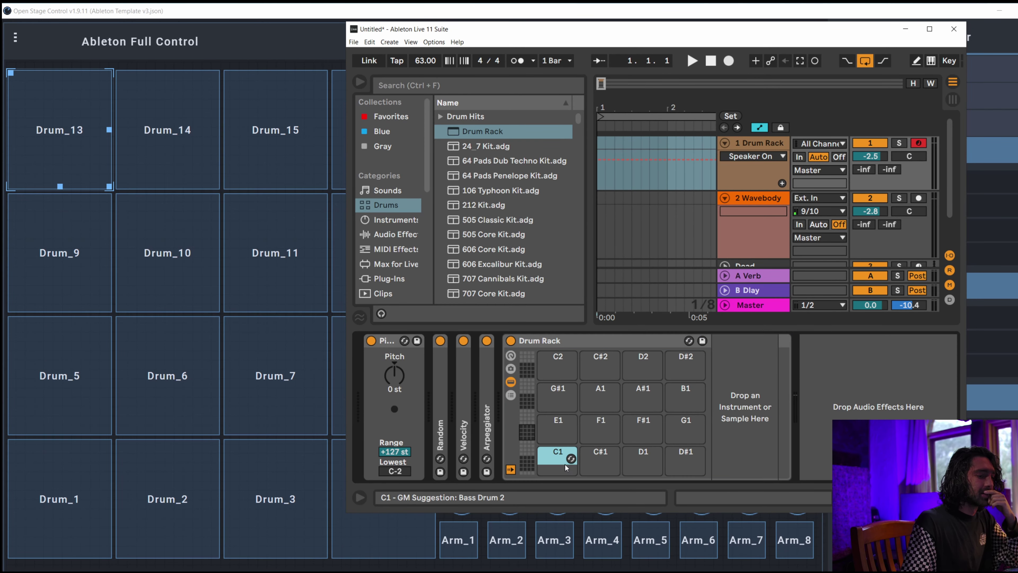
pyautogui.click(600, 459)
pyautogui.click(637, 459)
pyautogui.click(677, 453)
pyautogui.click(569, 427)
pyautogui.click(599, 428)
pyautogui.click(646, 427)
pyautogui.click(668, 429)
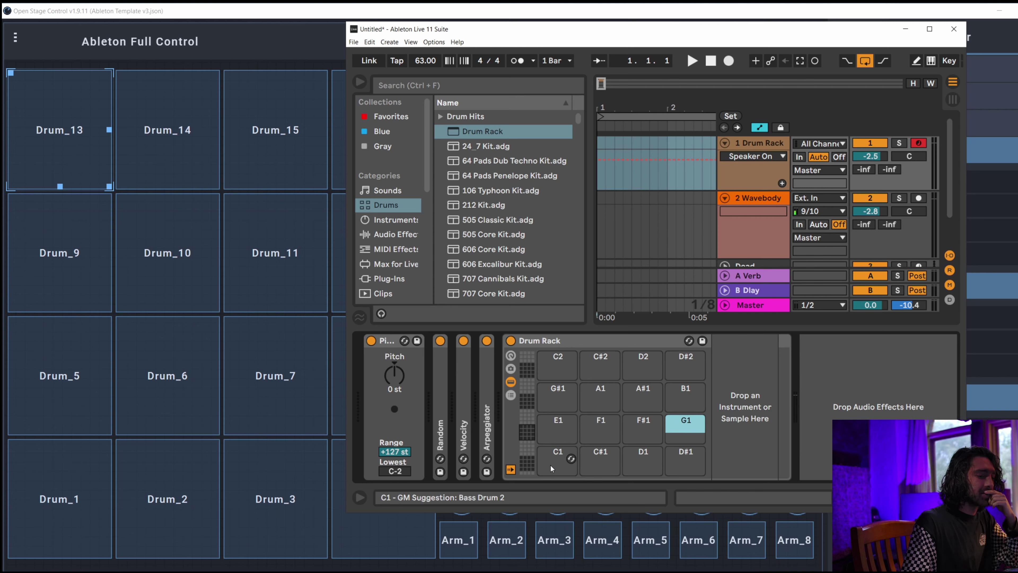
pyautogui.click(550, 464)
pyautogui.click(601, 458)
pyautogui.click(633, 458)
pyautogui.click(670, 455)
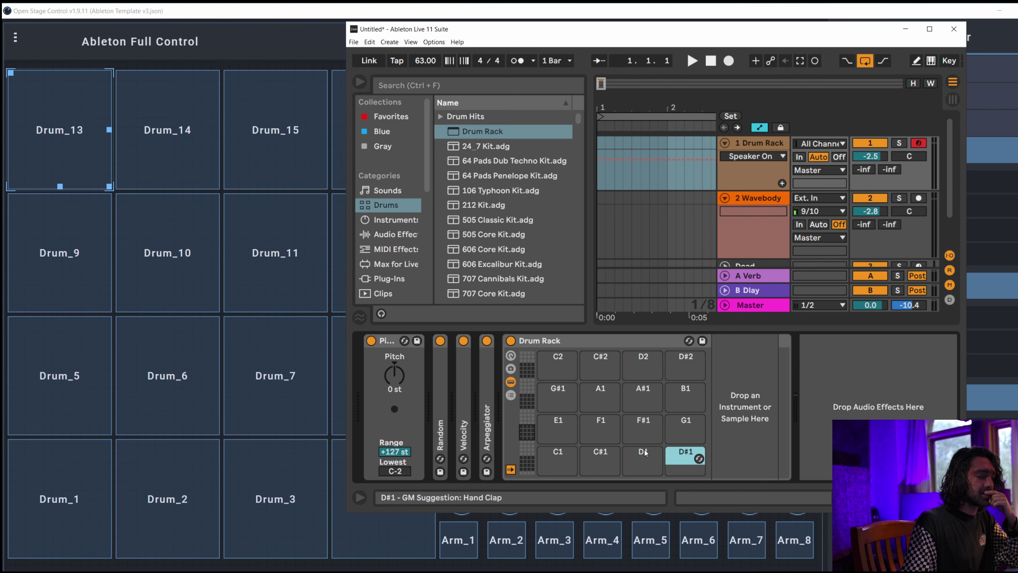
pyautogui.click(570, 427)
pyautogui.click(593, 431)
pyautogui.click(640, 428)
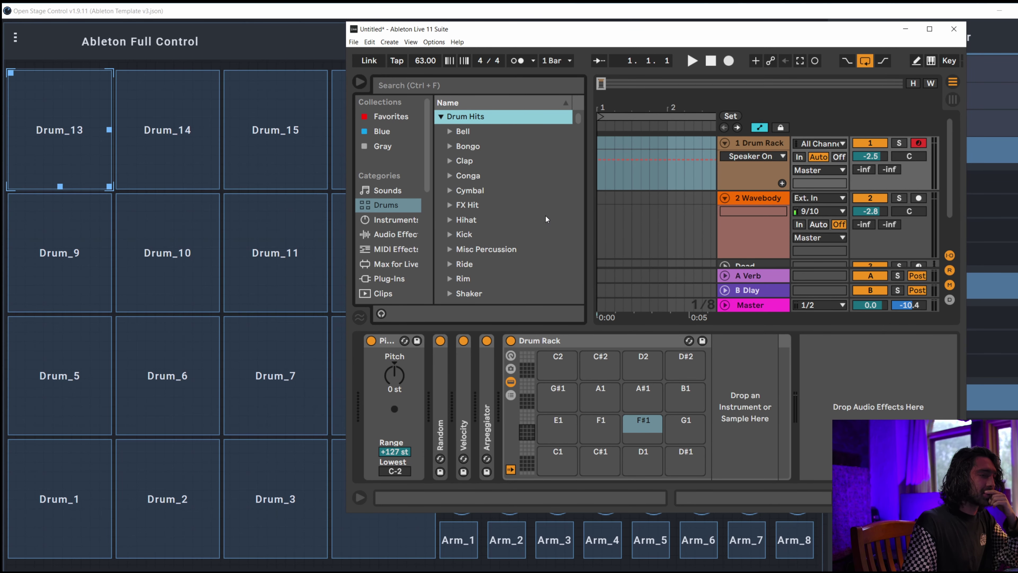
# Move the Ableton Live window aside and return to the Open Stage Control layout.
pyautogui.moveTo(466, 32); pyautogui.dragTo(705, 36)
pyautogui.moveTo(777, 38); pyautogui.dragTo(728, 31)
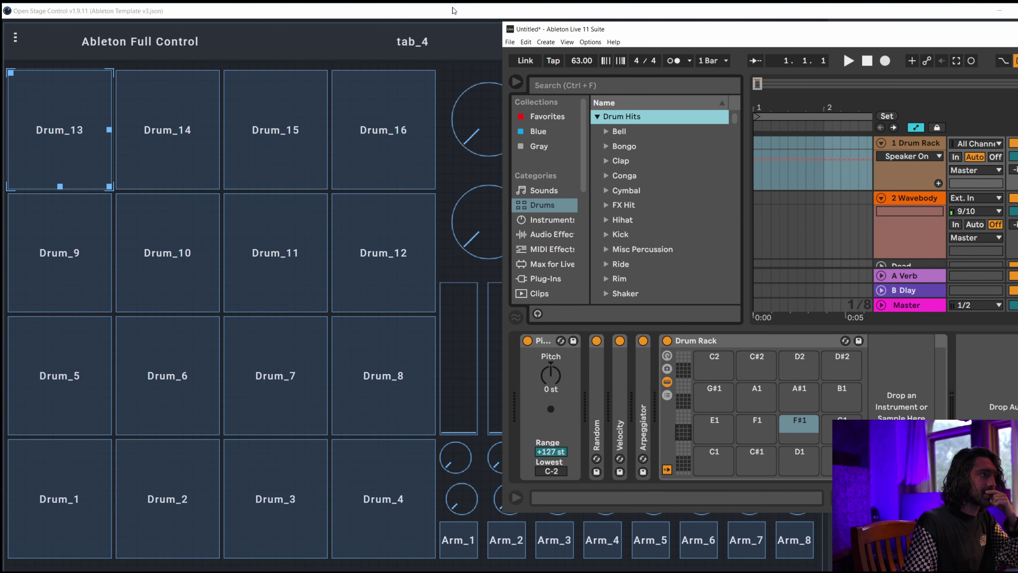
pyautogui.click(435, 15)
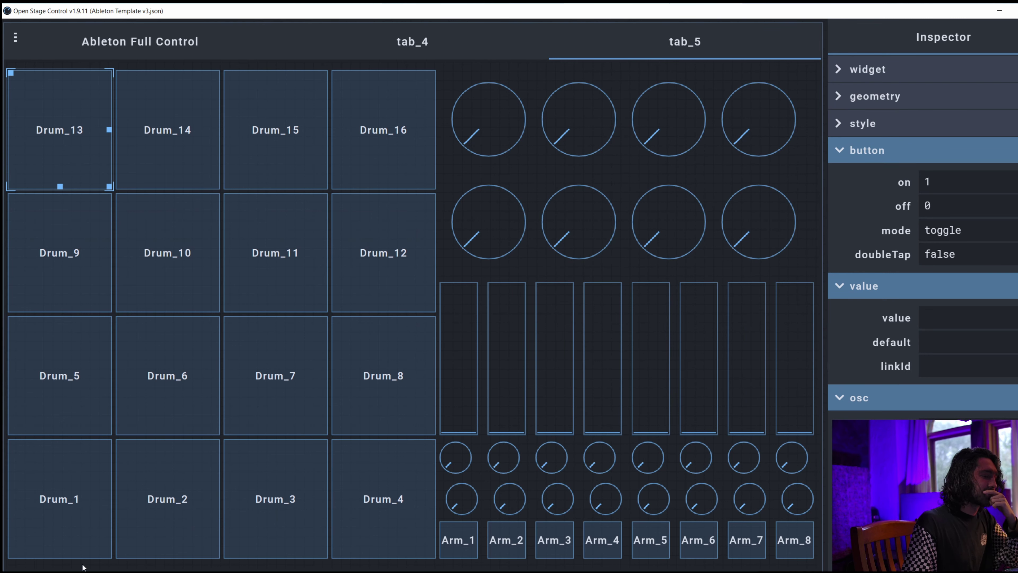
pyautogui.click(50, 519)
pyautogui.click(51, 142)
pyautogui.moveTo(48, 126); pyautogui.dragTo(401, 497)
pyautogui.click(492, 269)
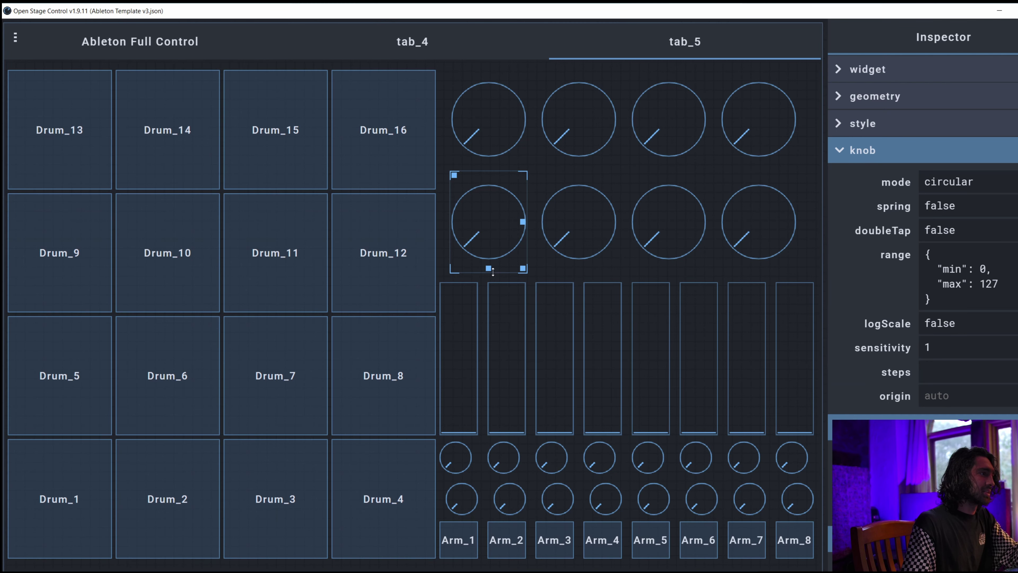
# Select all drum buttons, knobs, faders and arm buttons on tab_5 and set their OSC target to midi:Abletron.
pyautogui.click(67, 132)
pyautogui.moveTo(53, 112); pyautogui.dragTo(803, 546)
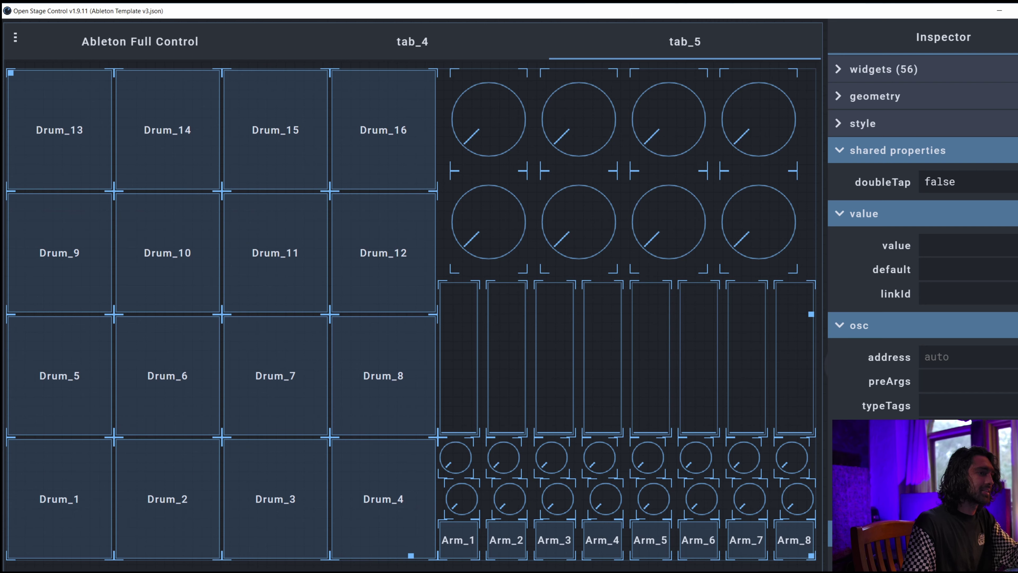
pyautogui.scroll(-5, 882, 346)
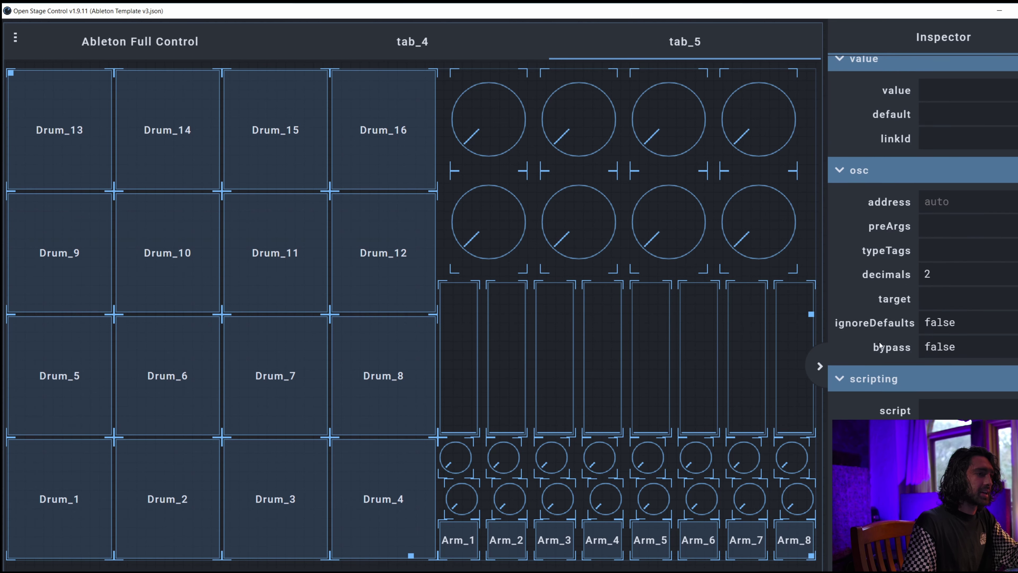
pyautogui.click(952, 263)
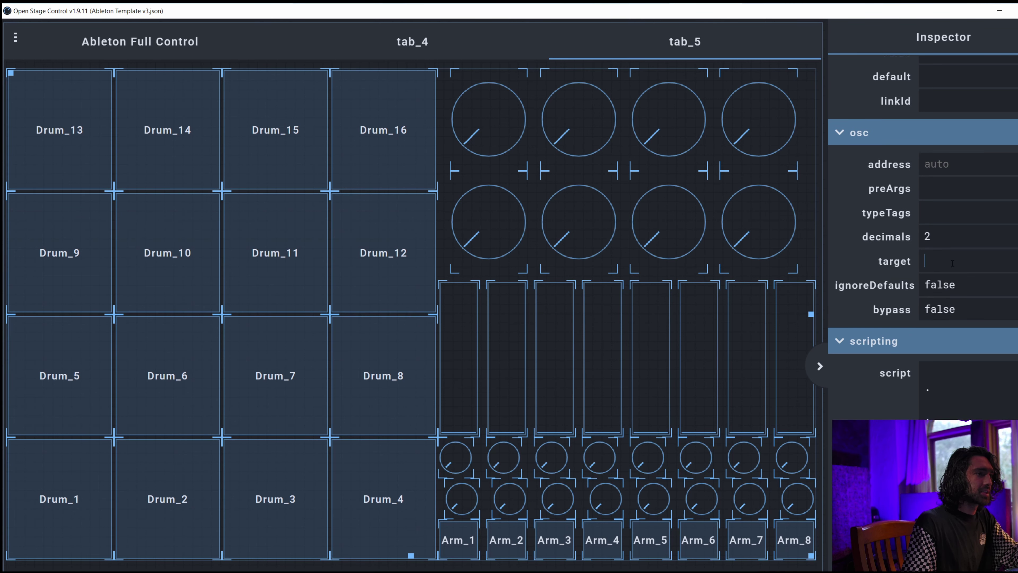
pyautogui.write('midi')
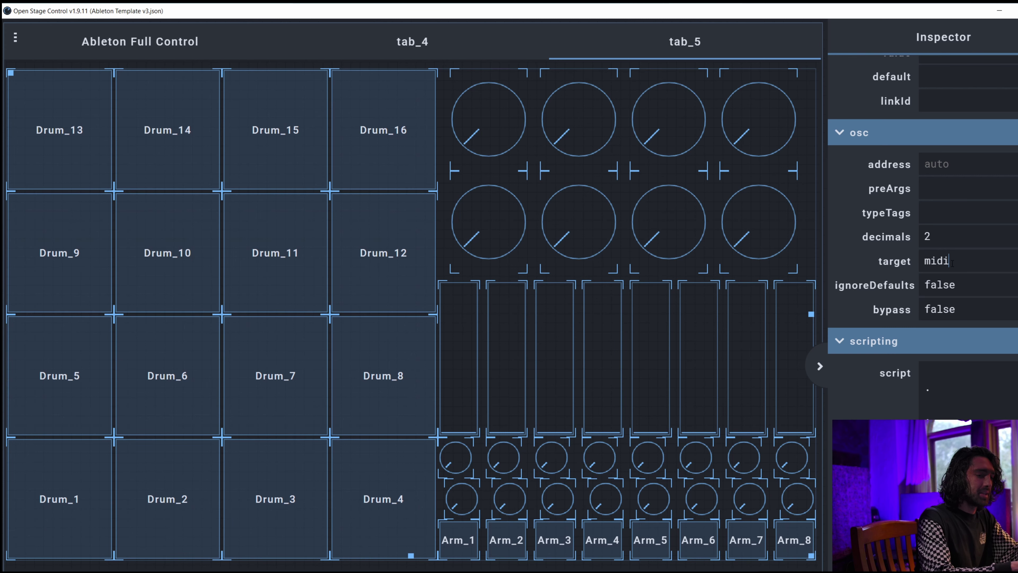
pyautogui.write(':')
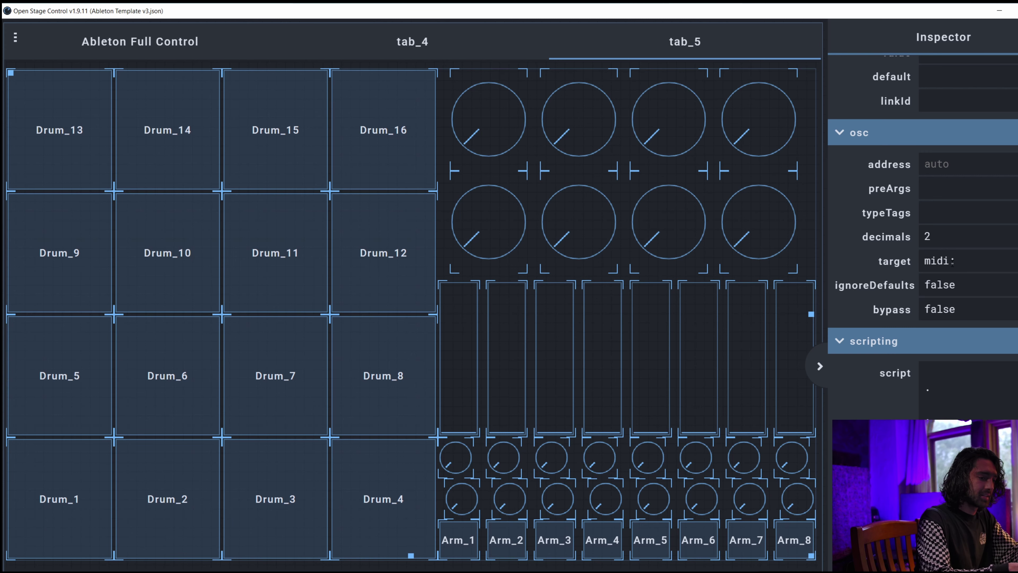
pyautogui.write('Abletron')
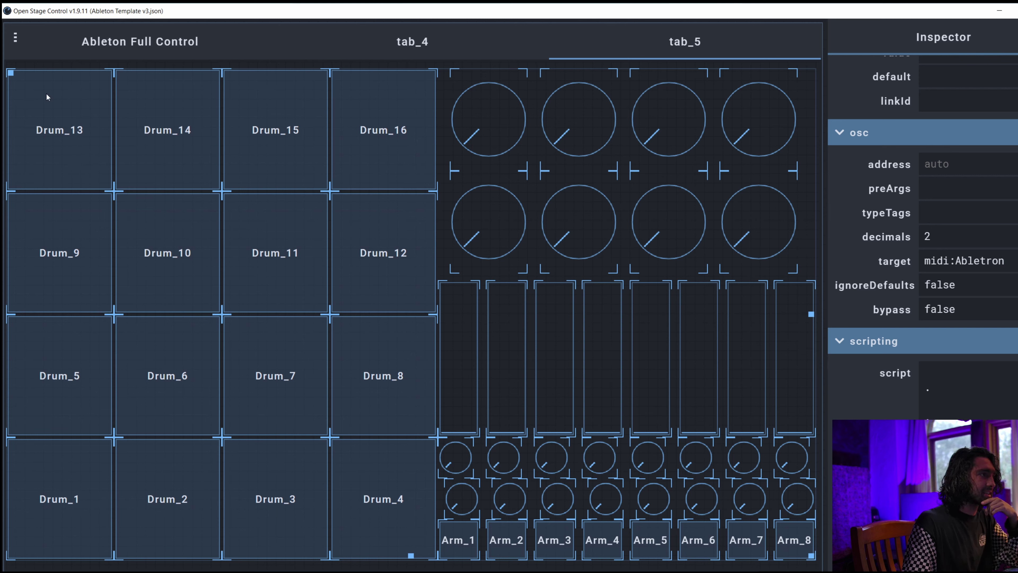
# Select only the sixteen drum buttons and set their on value to 127.
pyautogui.click(442, 141)
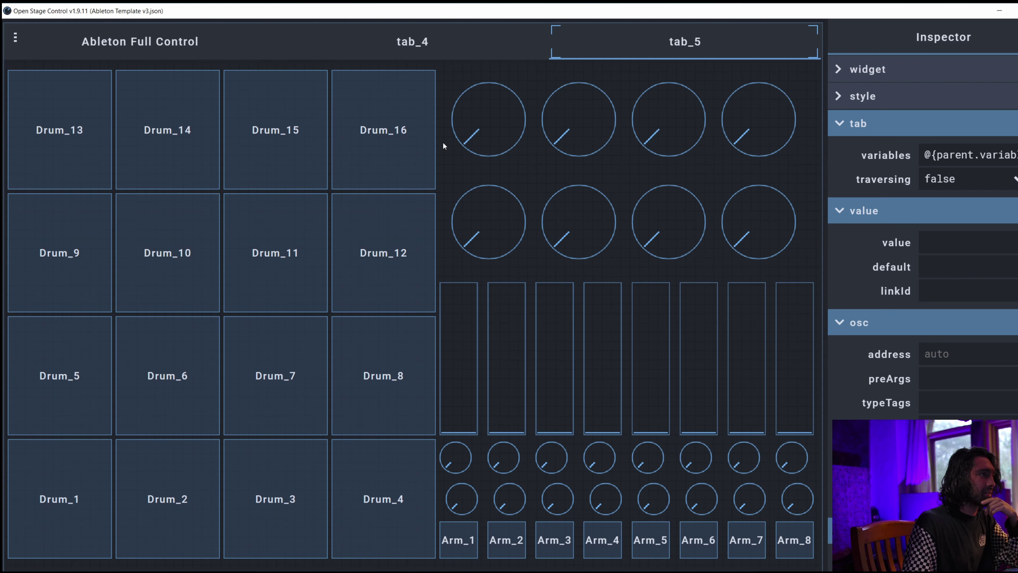
pyautogui.click(42, 143)
pyautogui.moveTo(75, 125); pyautogui.dragTo(405, 536)
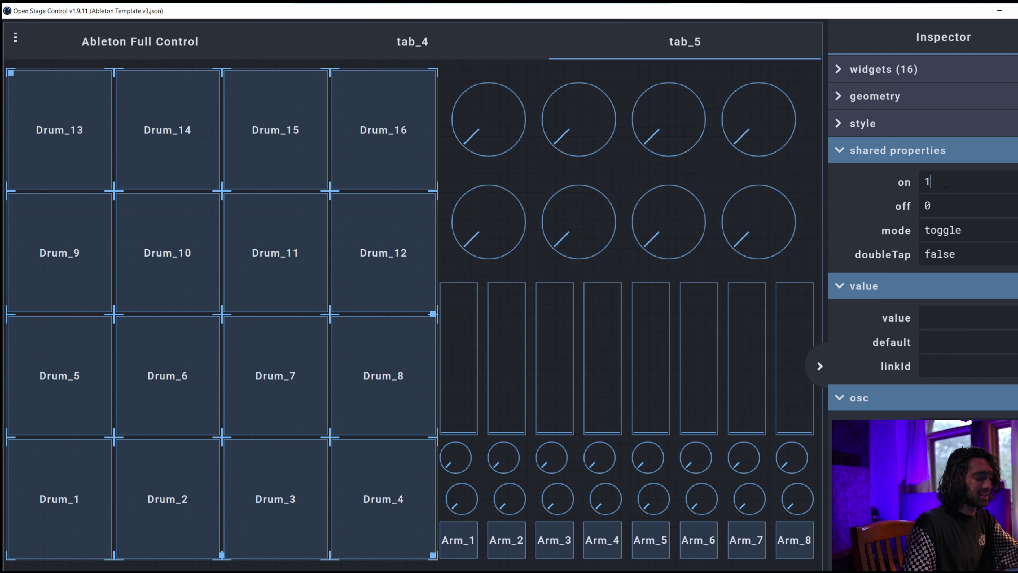
pyautogui.write('27')
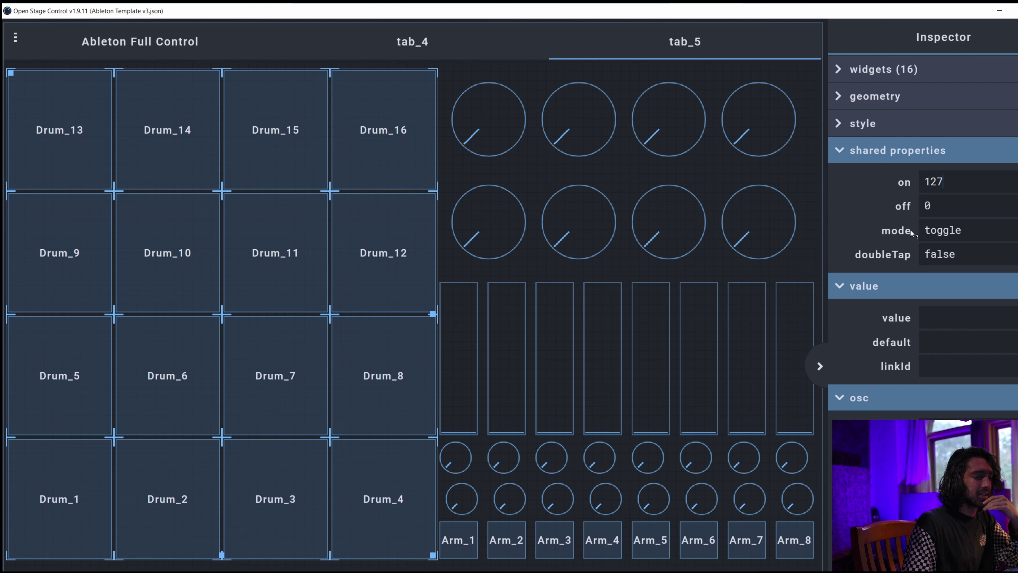
pyautogui.click(1015, 231)
pyautogui.click(1016, 231)
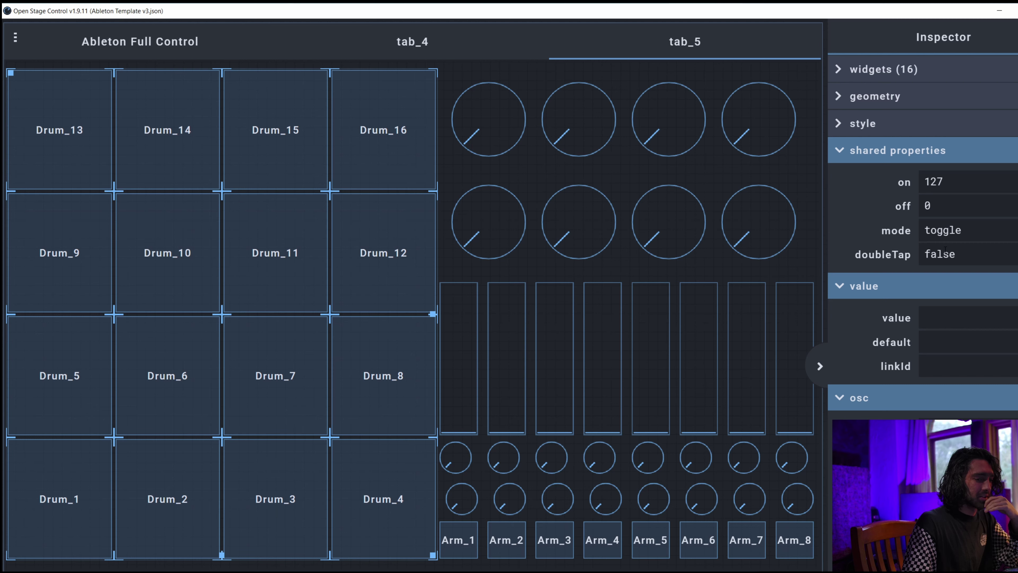
# Test the toggle behaviour of the Drum_1 button by switching it on and off.
pyautogui.click(61, 494)
pyautogui.click(61, 494)
pyautogui.click(60, 494)
pyautogui.click(60, 496)
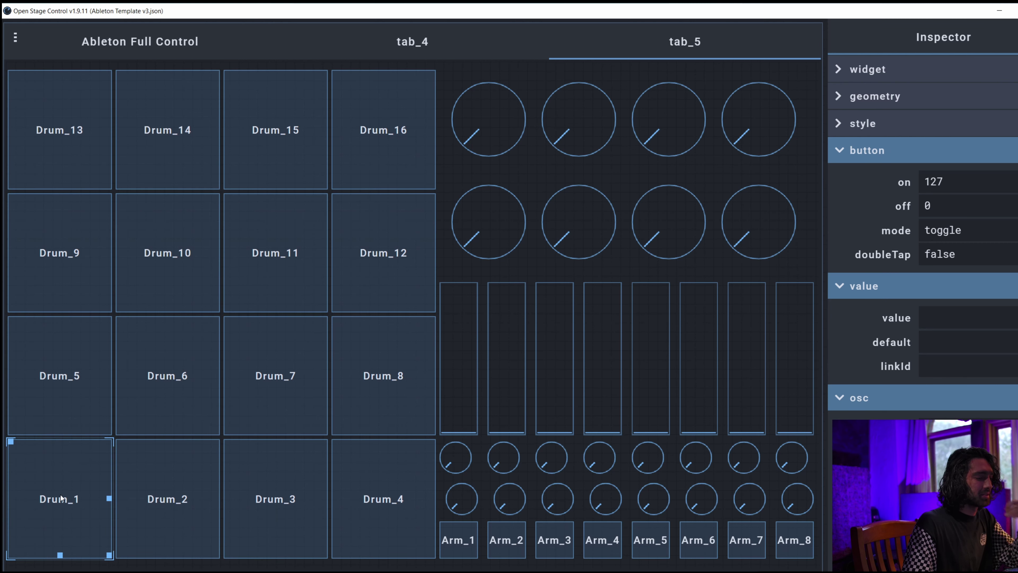
pyautogui.click(62, 497)
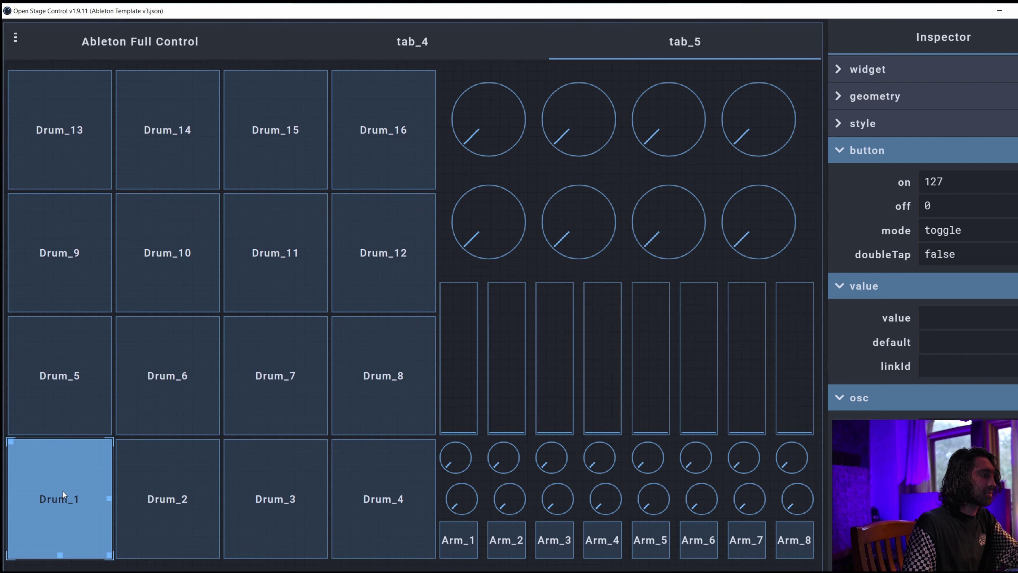
pyautogui.click(45, 516)
# Select the sixteen drum buttons again and set their mode to push.
pyautogui.moveTo(54, 104); pyautogui.dragTo(406, 503)
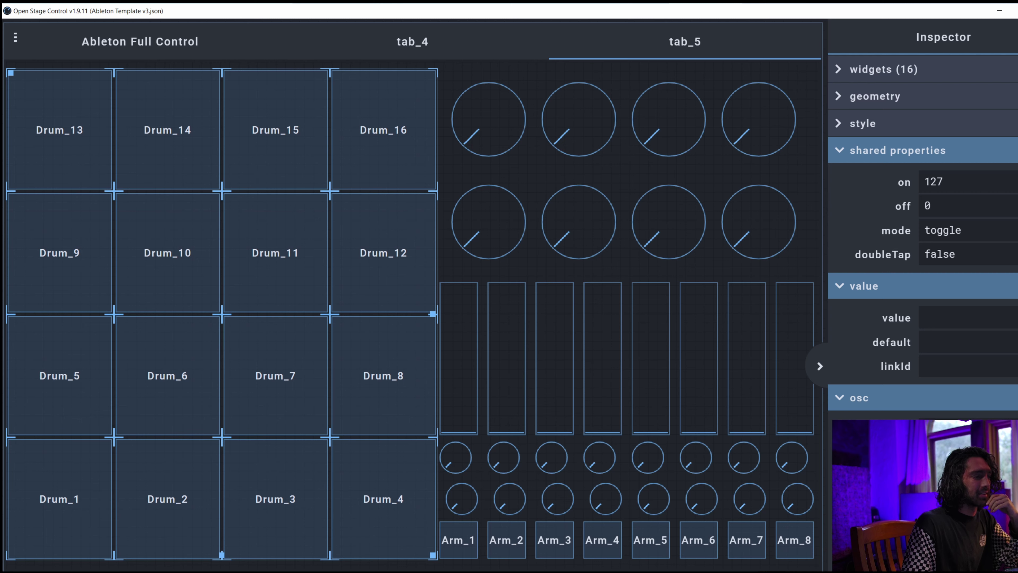
pyautogui.click(970, 230)
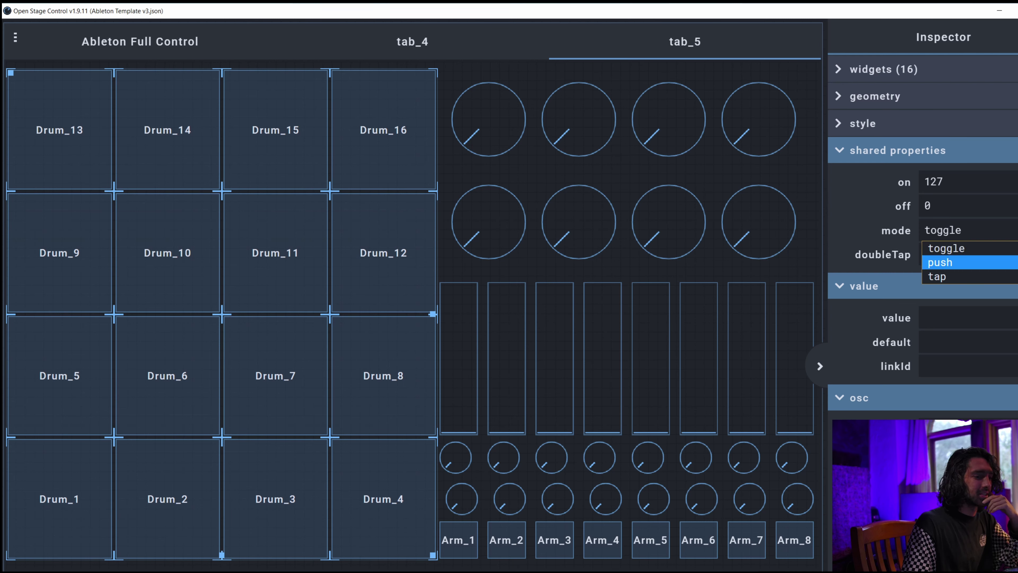
pyautogui.press('Return')
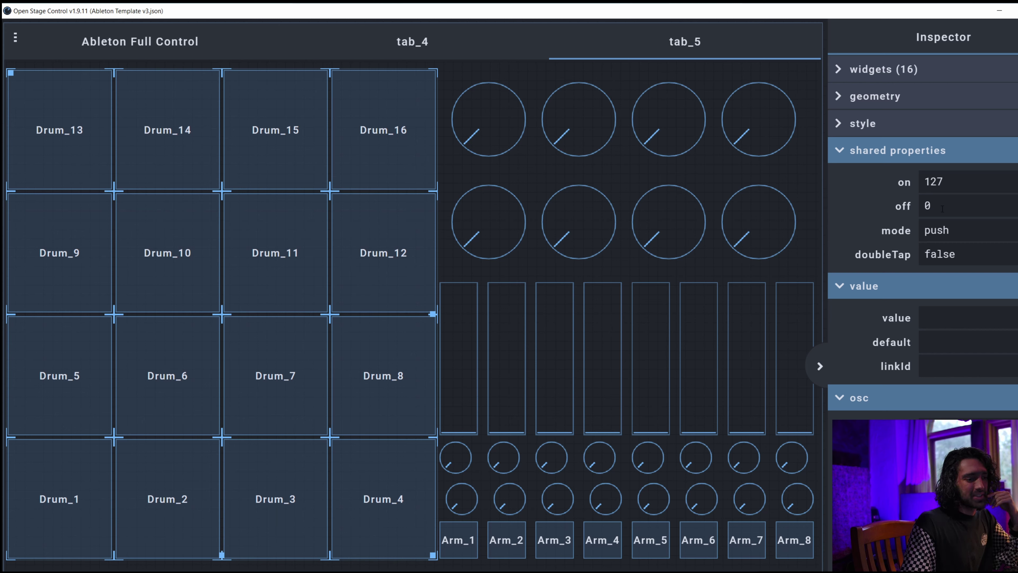
pyautogui.moveTo(943, 208); pyautogui.dragTo(867, 200)
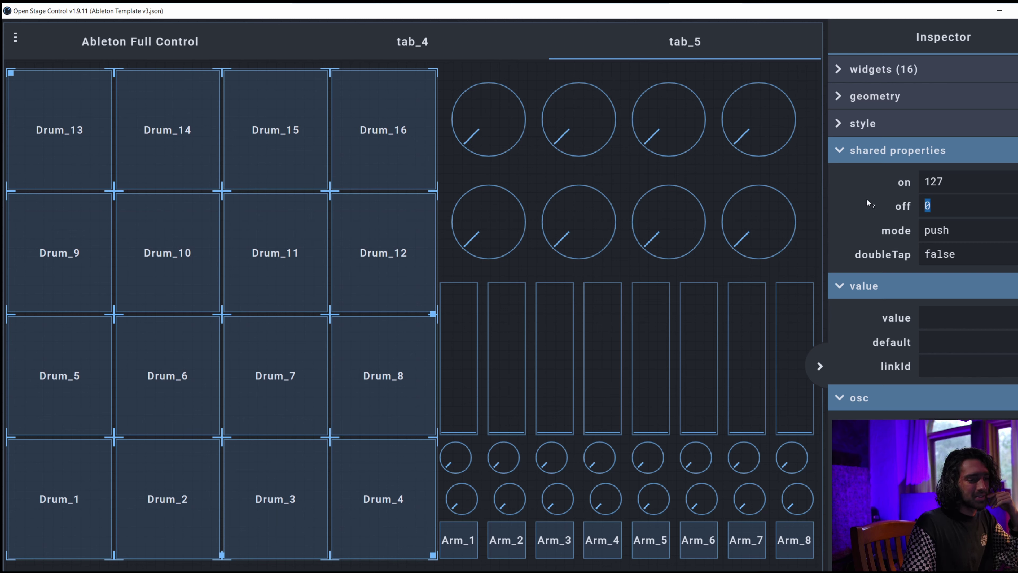
pyautogui.click(955, 203)
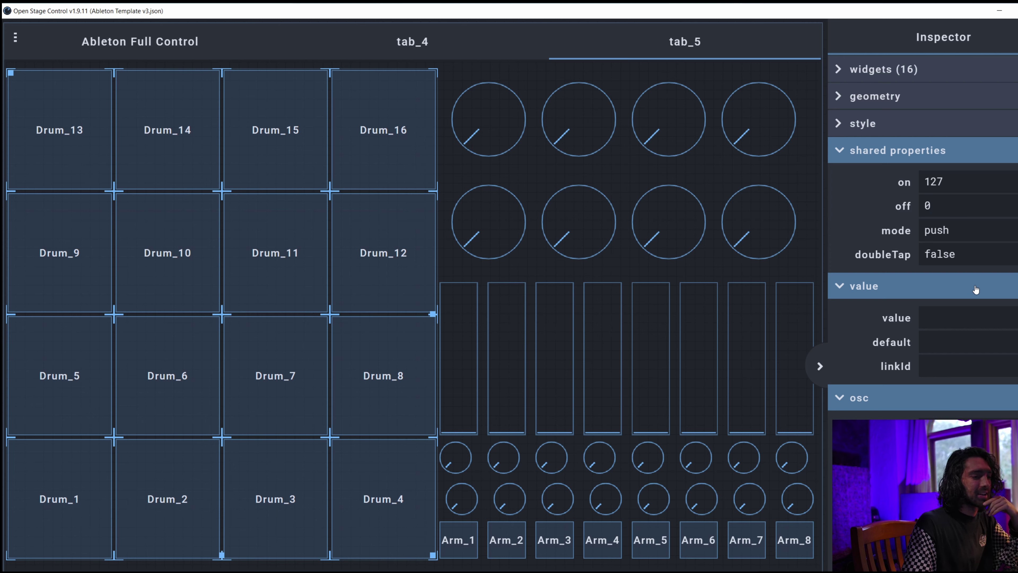
# Try the tap mode on the sixteen drum buttons and set the mode back to push.
pyautogui.click(1001, 241)
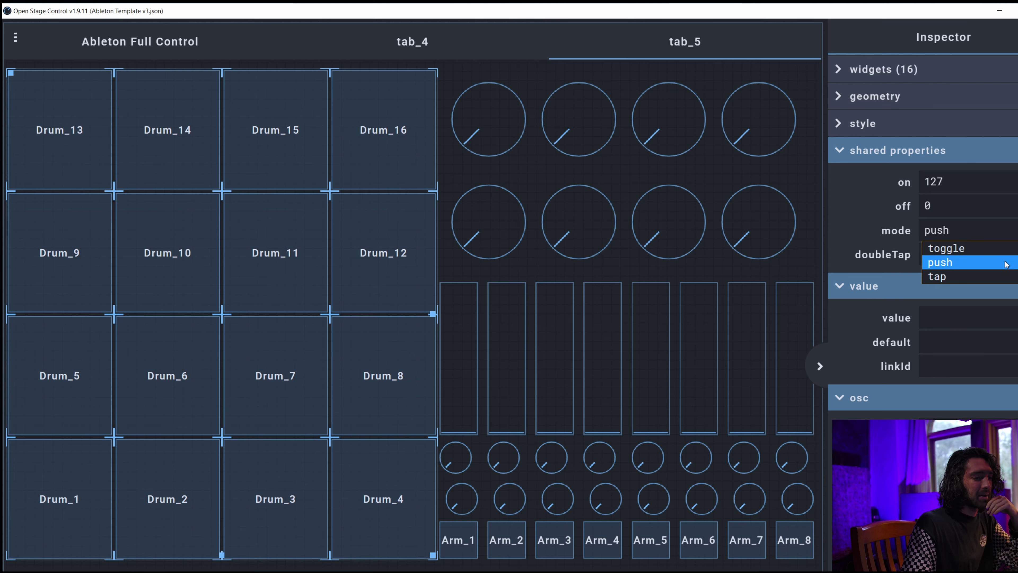
pyautogui.click(1007, 276)
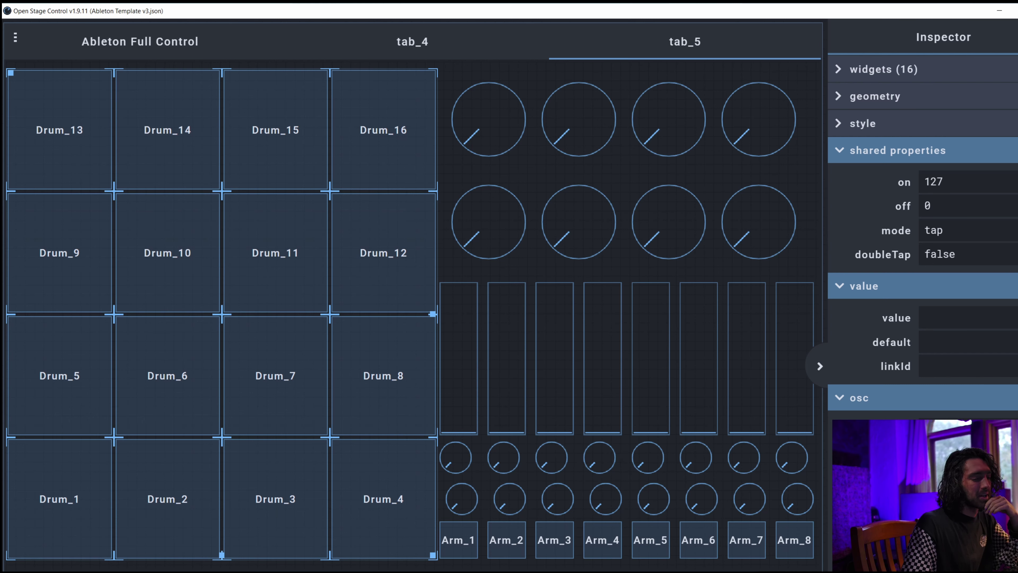
pyautogui.click(1001, 230)
pyautogui.click(1001, 261)
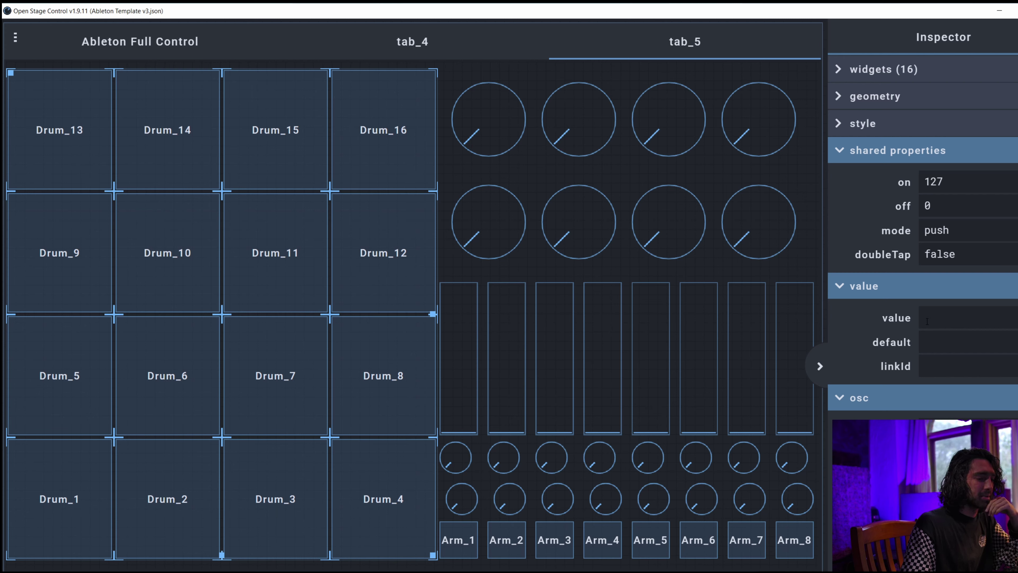
# Collapse the value properties and set the drum buttons' OSC address to /note.
pyautogui.click(831, 294)
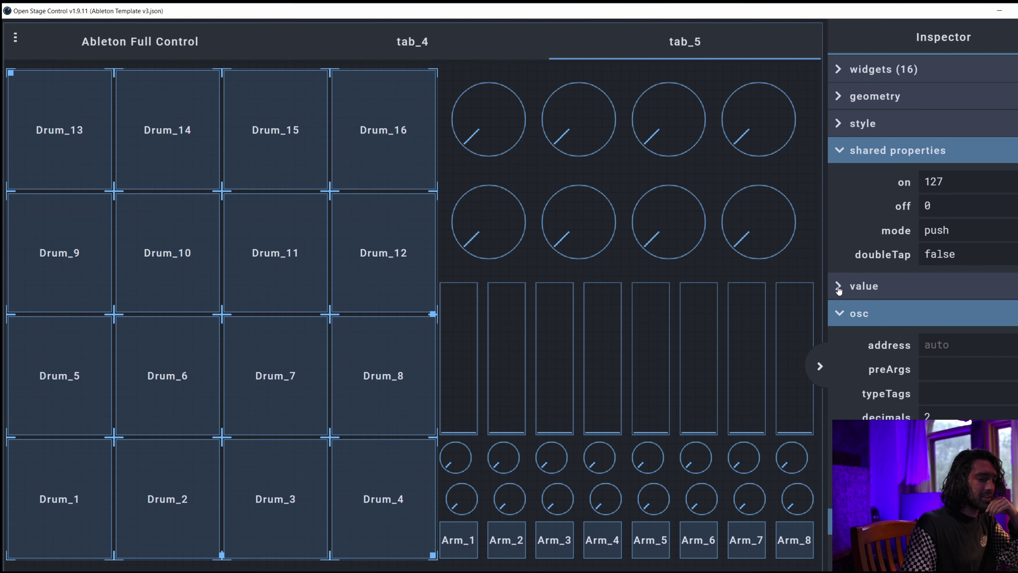
pyautogui.scroll(-3, 865, 348)
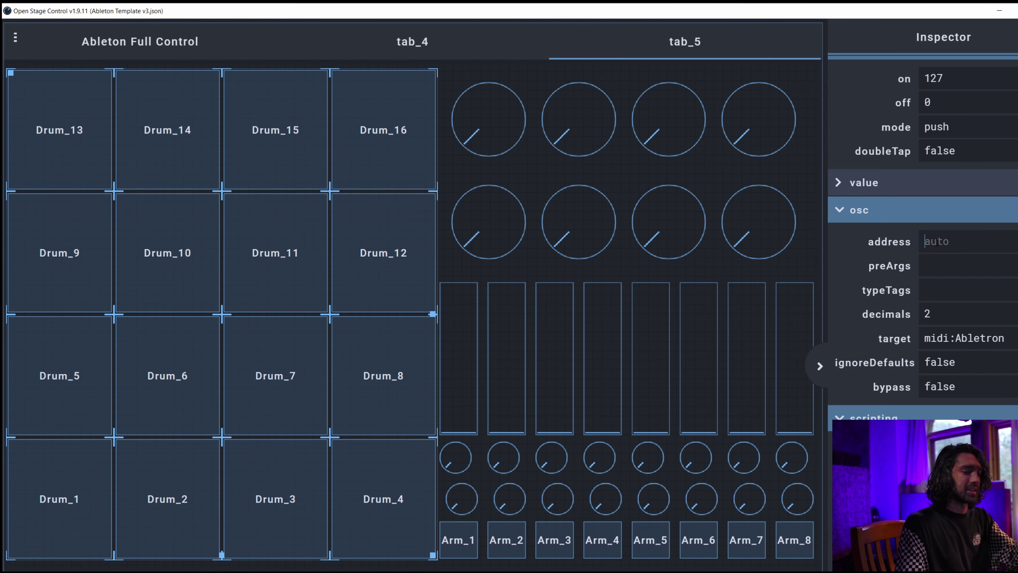
pyautogui.write('/note')
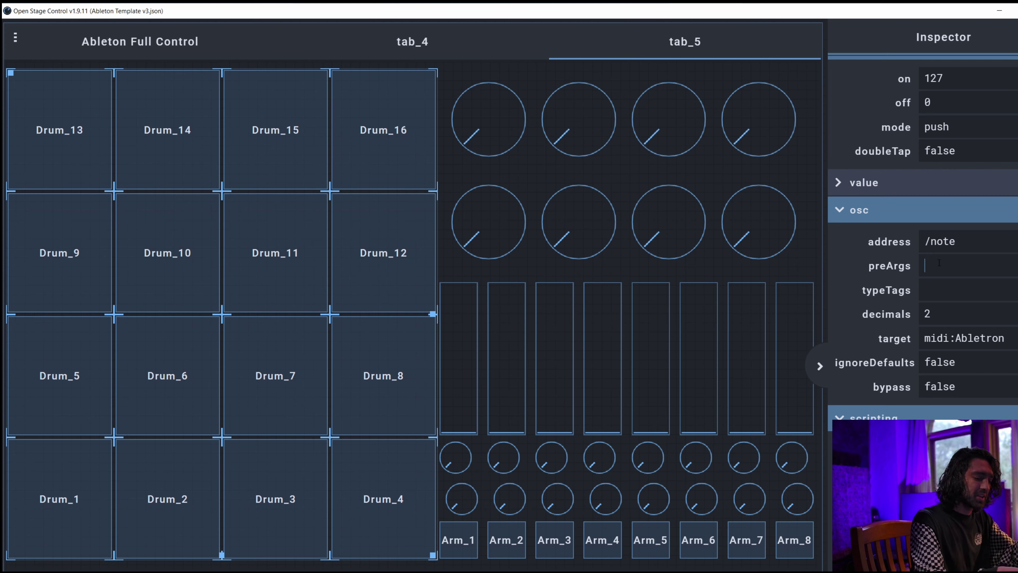
# Set the preArgs of the sixteen selected drum buttons to [1,60].
pyautogui.write('[')
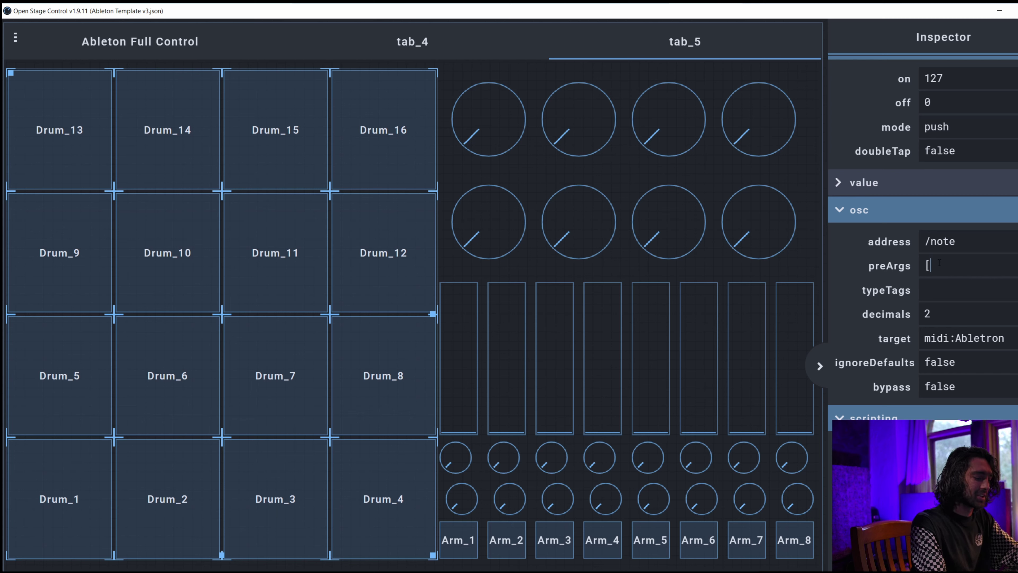
pyautogui.write('1,')
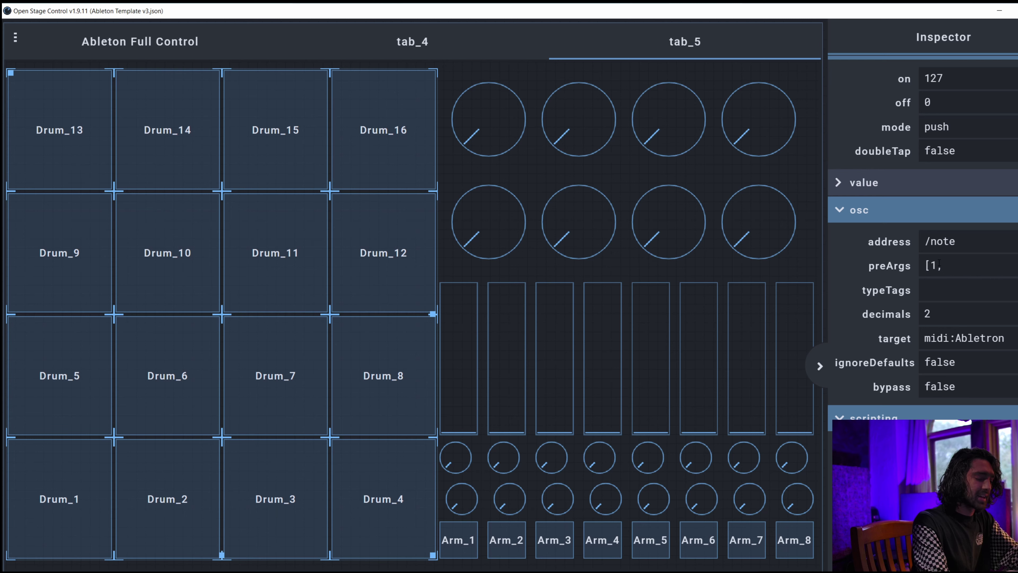
pyautogui.write('60')
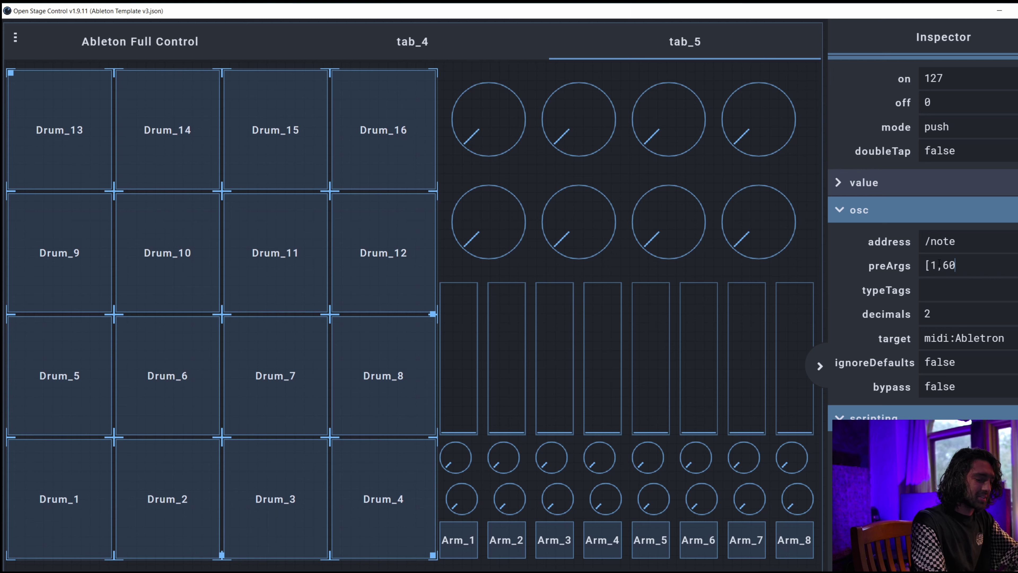
pyautogui.write(']')
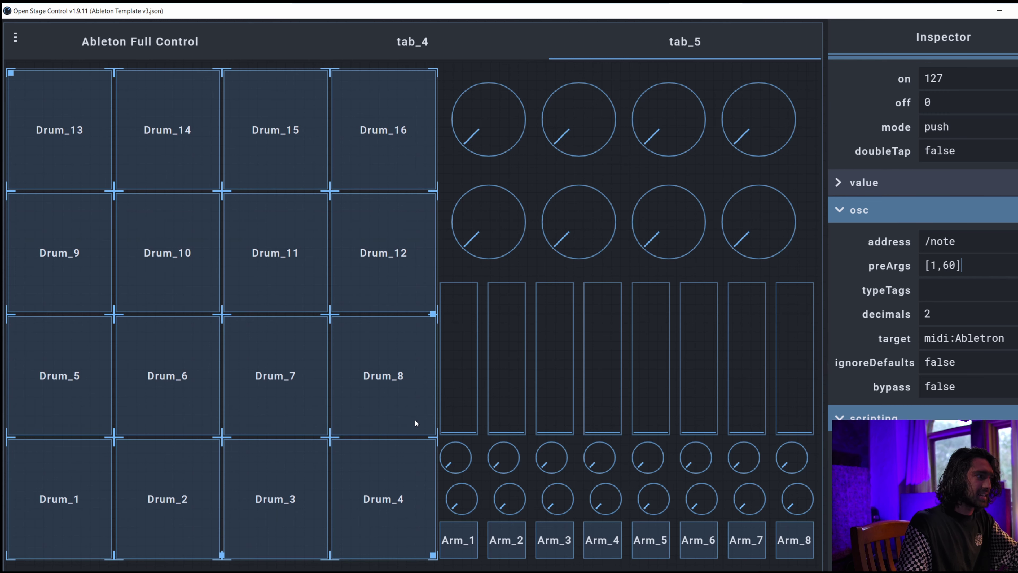
pyautogui.click(449, 446)
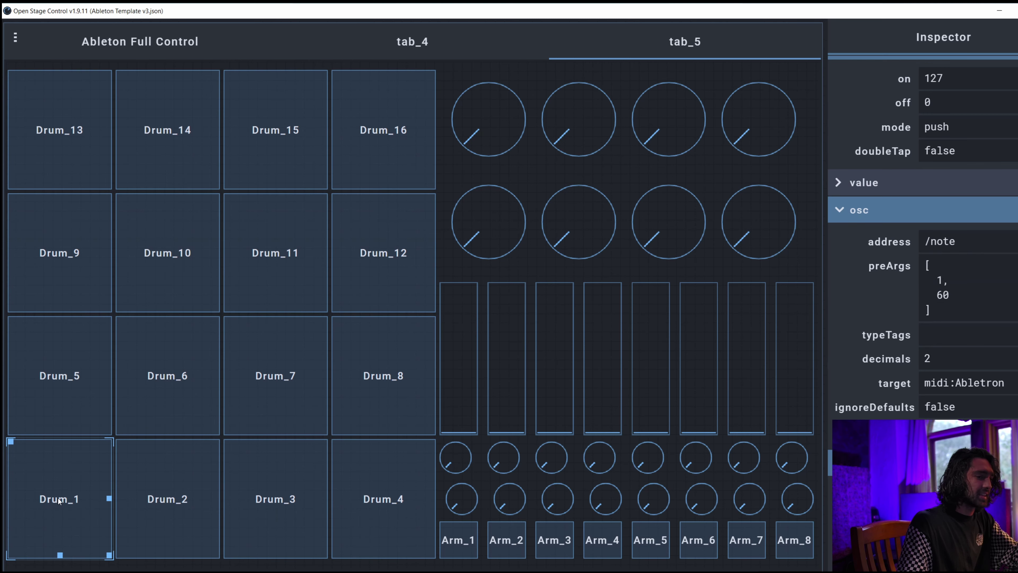
# Narrow the Open Stage Control window and position the Ableton Live window so its Drum Rack shows beside the layout.
pyautogui.hotkey('alt', 'Tab')
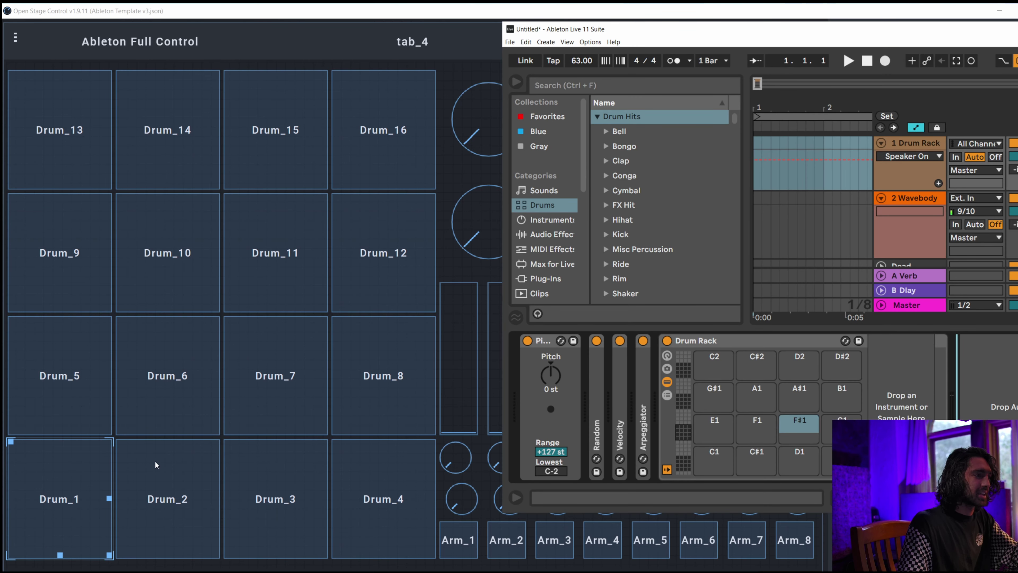
pyautogui.click(47, 498)
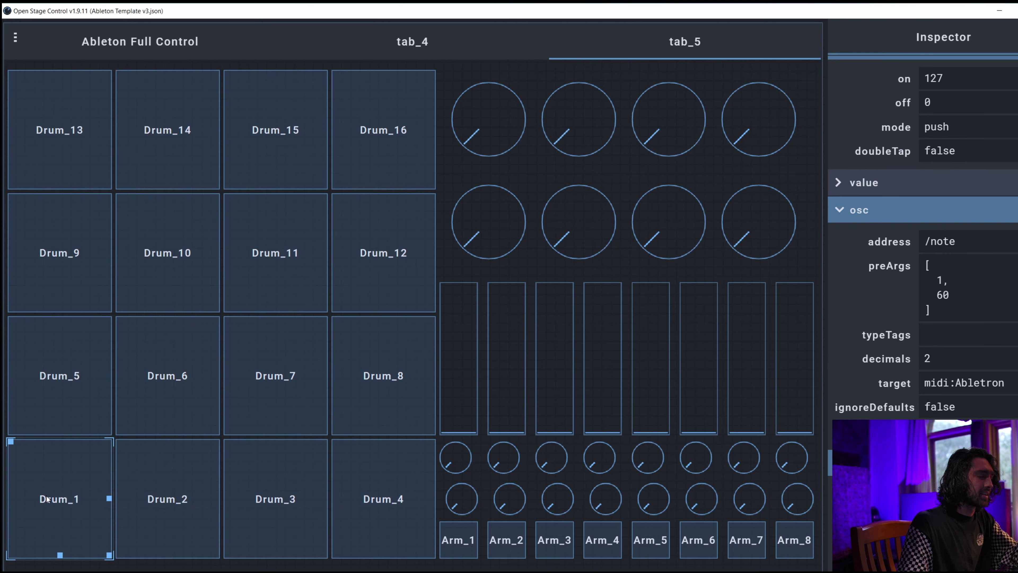
pyautogui.hotkey('alt', 'Tab')
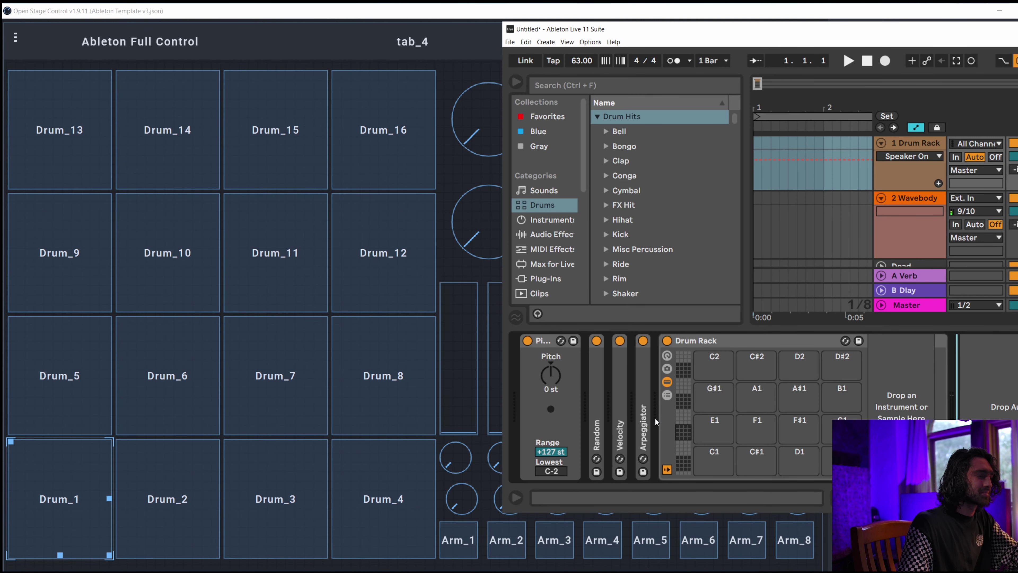
pyautogui.click(682, 18)
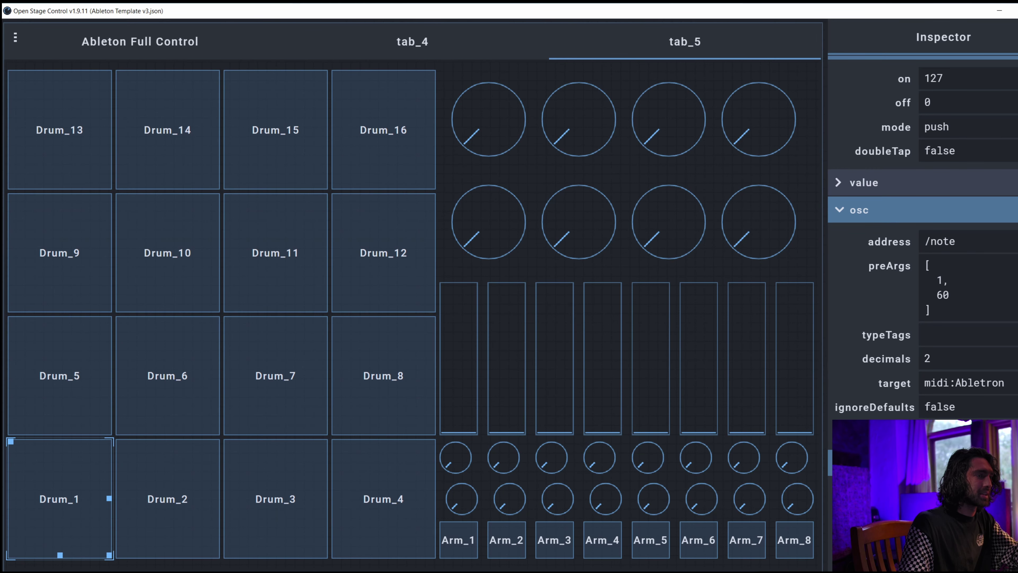
pyautogui.moveTo(1017, 187); pyautogui.dragTo(624, 188)
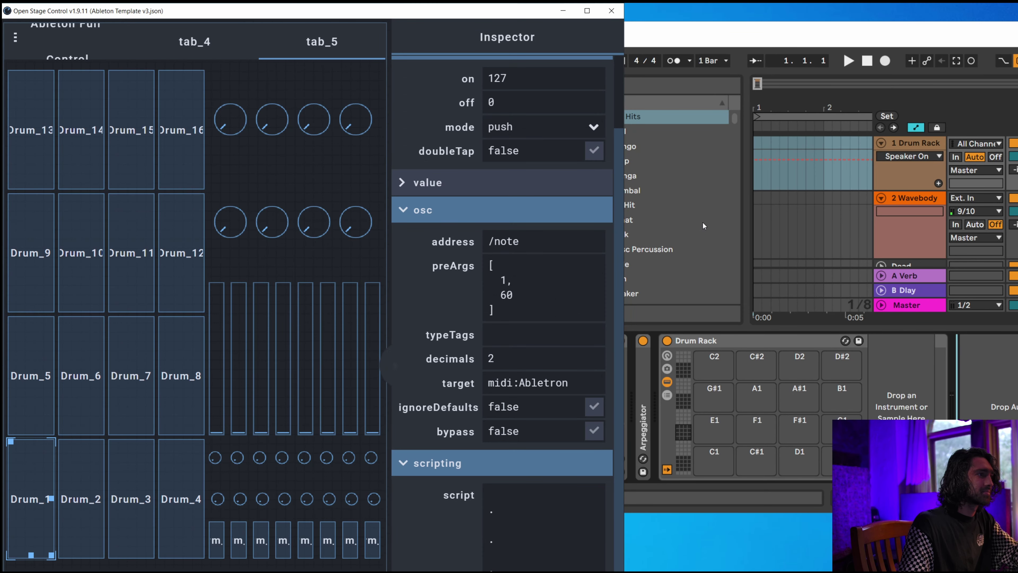
pyautogui.click(774, 33)
pyautogui.moveTo(758, 35); pyautogui.dragTo(740, 39)
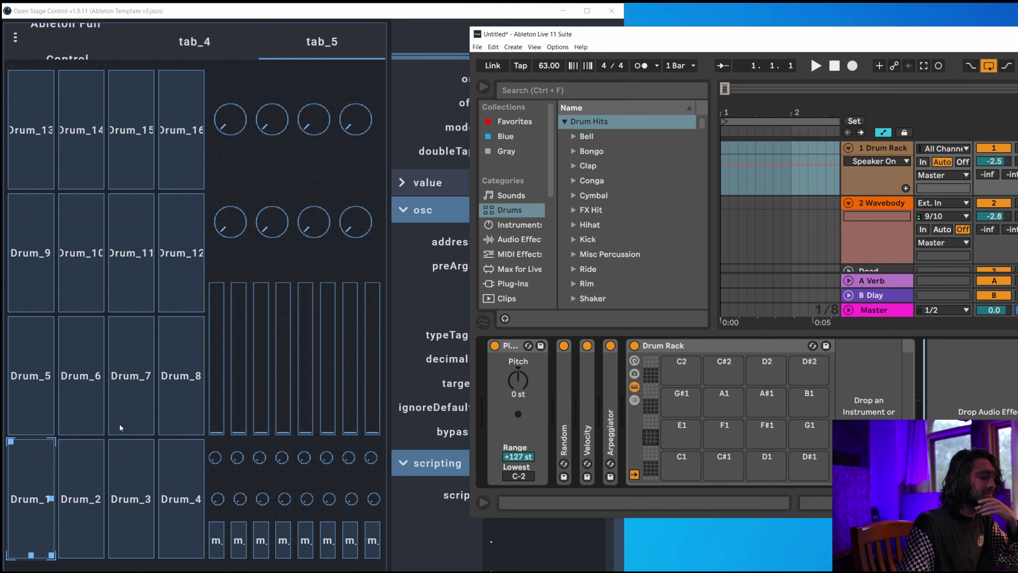
# Trigger the Drum_1 button repeatedly while switching the Drum Rack's displayed pad range to check which pad responds.
pyautogui.click(38, 484)
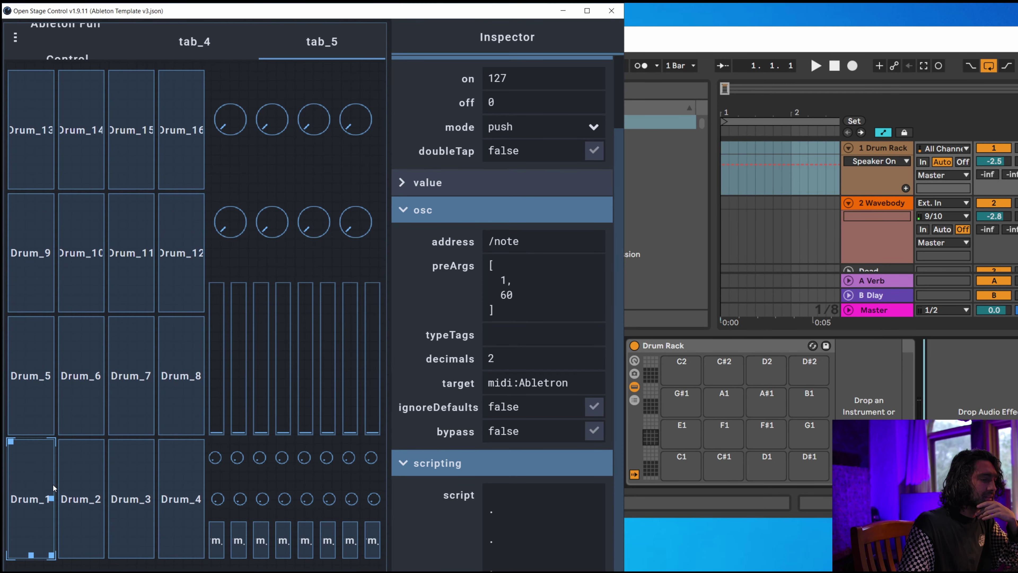
pyautogui.click(651, 421)
pyautogui.click(38, 507)
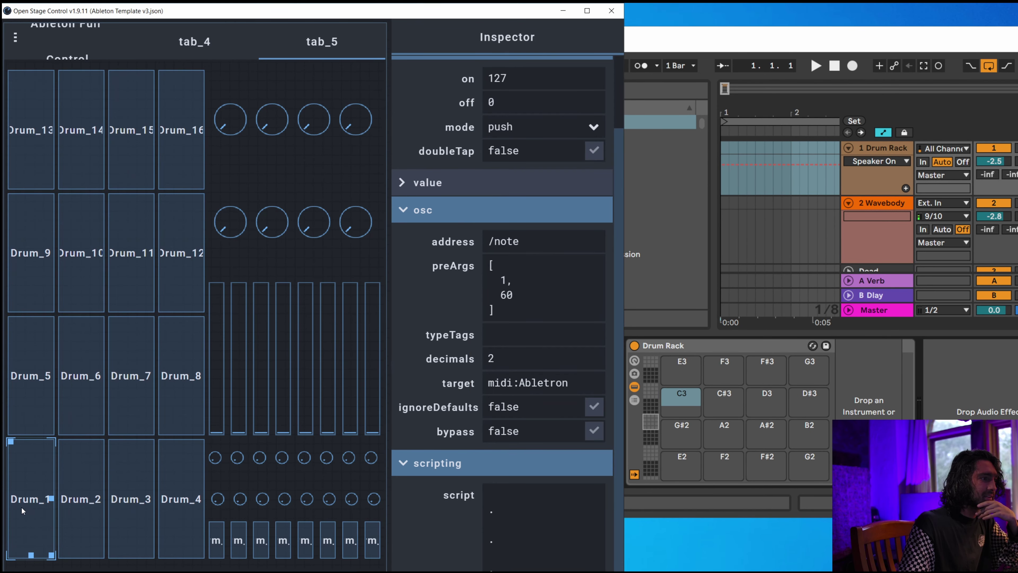
pyautogui.click(648, 410)
pyautogui.click(30, 495)
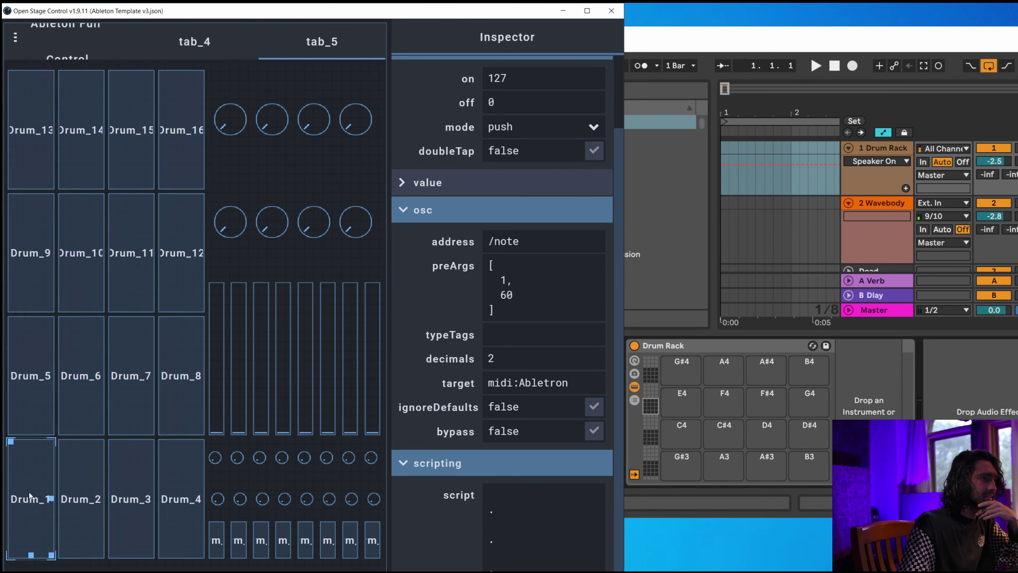
pyautogui.click(650, 421)
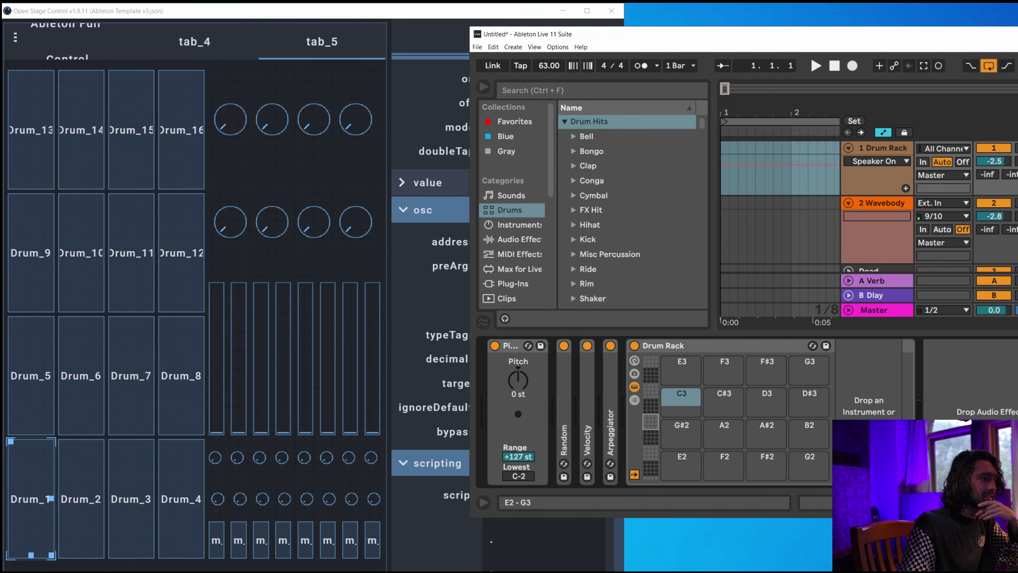
# Delete the Arpeggiator from the Drum Rack track in Ableton Live and trigger Drum_1 again.
pyautogui.moveTo(646, 37); pyautogui.dragTo(694, 44)
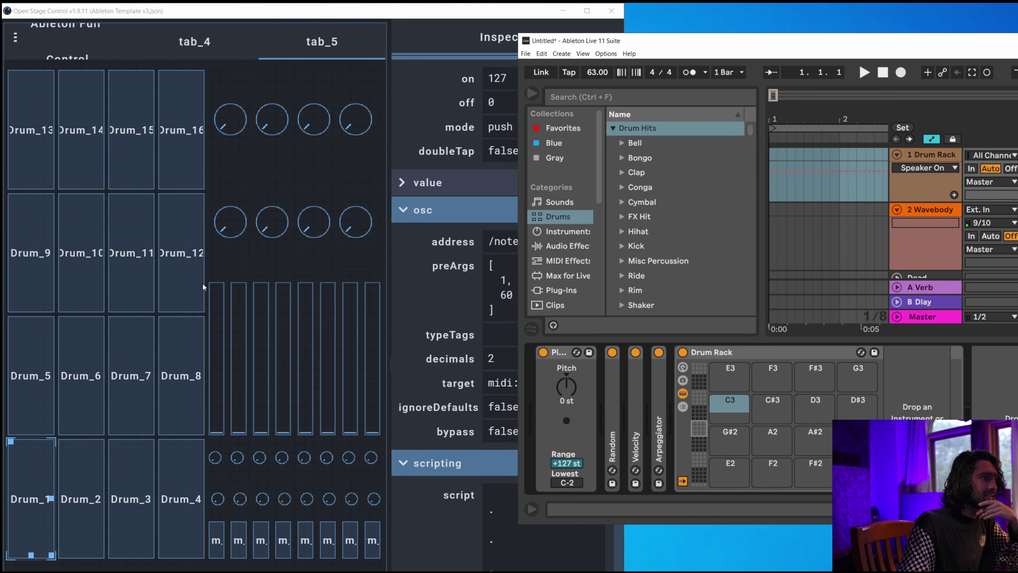
pyautogui.click(30, 507)
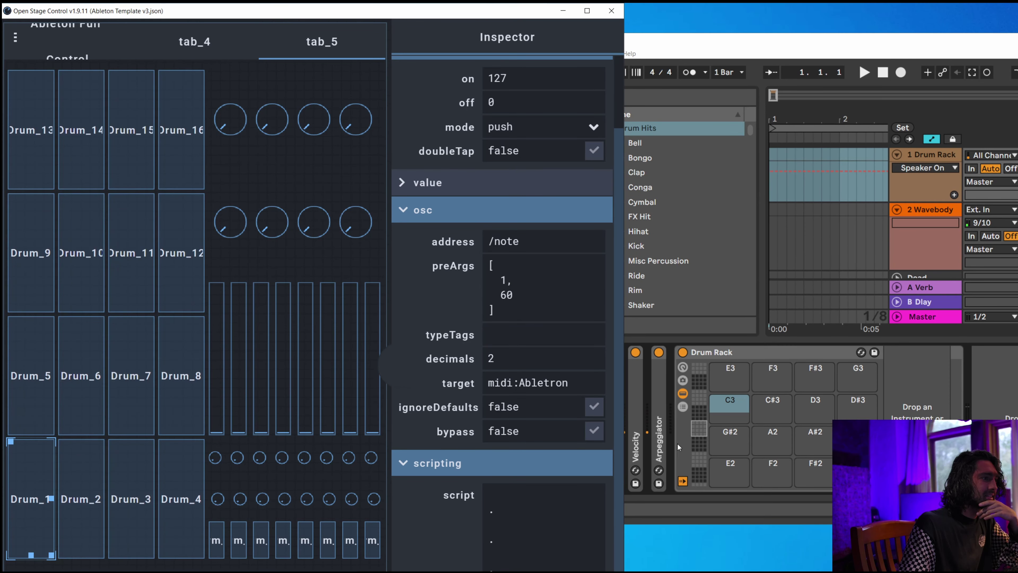
pyautogui.click(659, 439)
pyautogui.press('Delete')
pyautogui.click(23, 487)
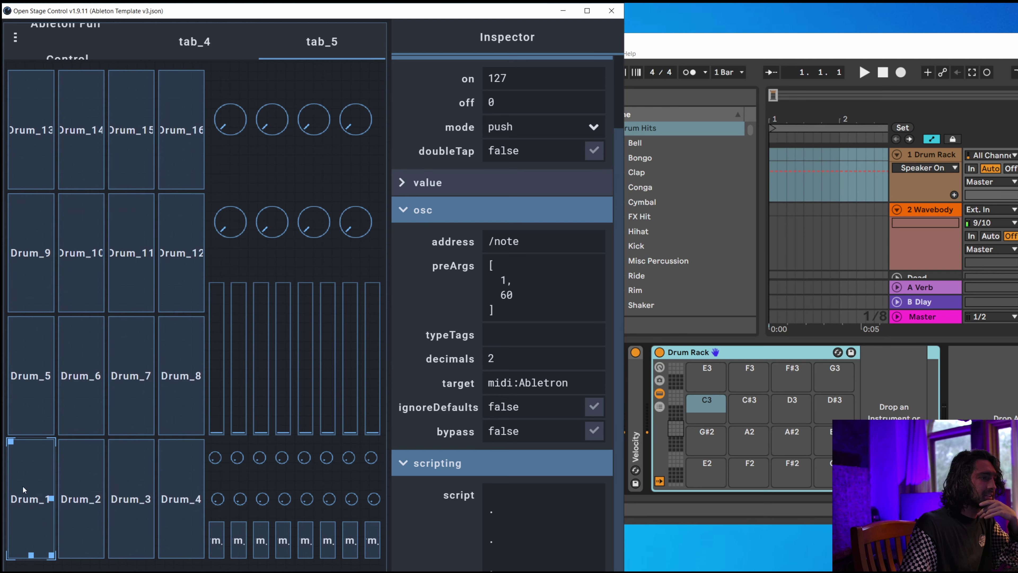
pyautogui.click(23, 486)
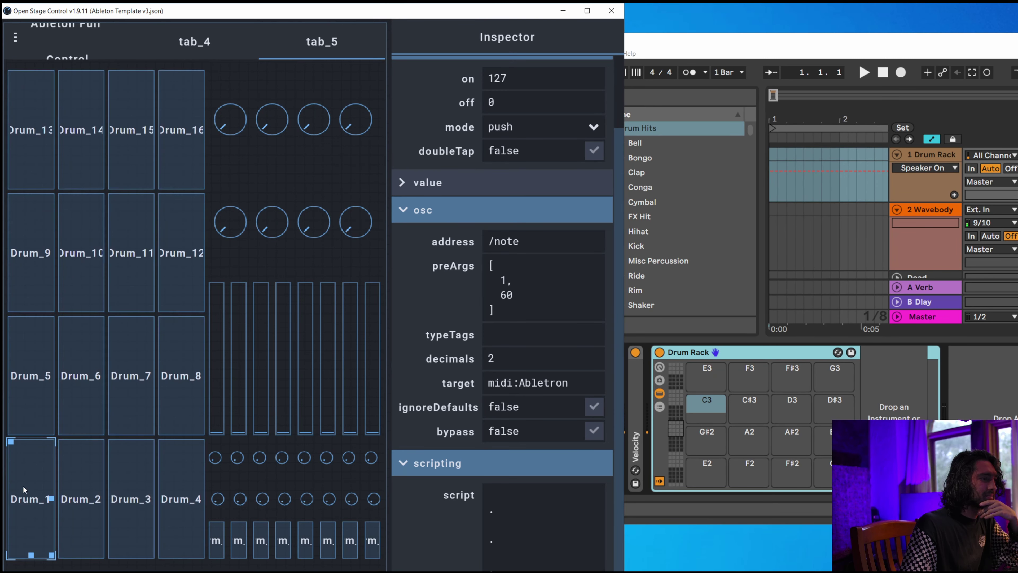
# Replace the track's Drum Rack with a fresh empty one from the Drums category and trigger Drum_1.
pyautogui.click(677, 444)
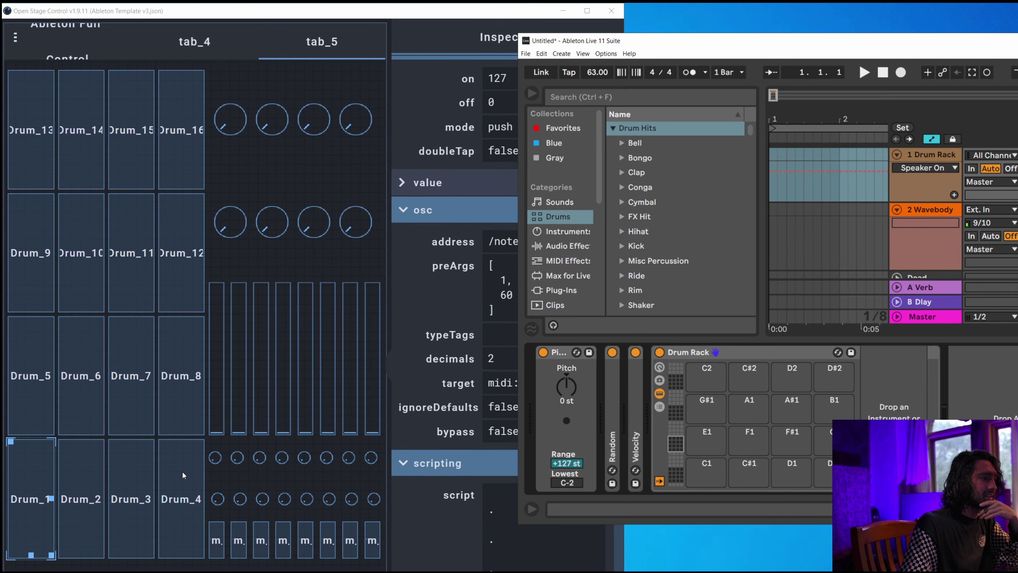
pyautogui.click(29, 494)
pyautogui.click(692, 353)
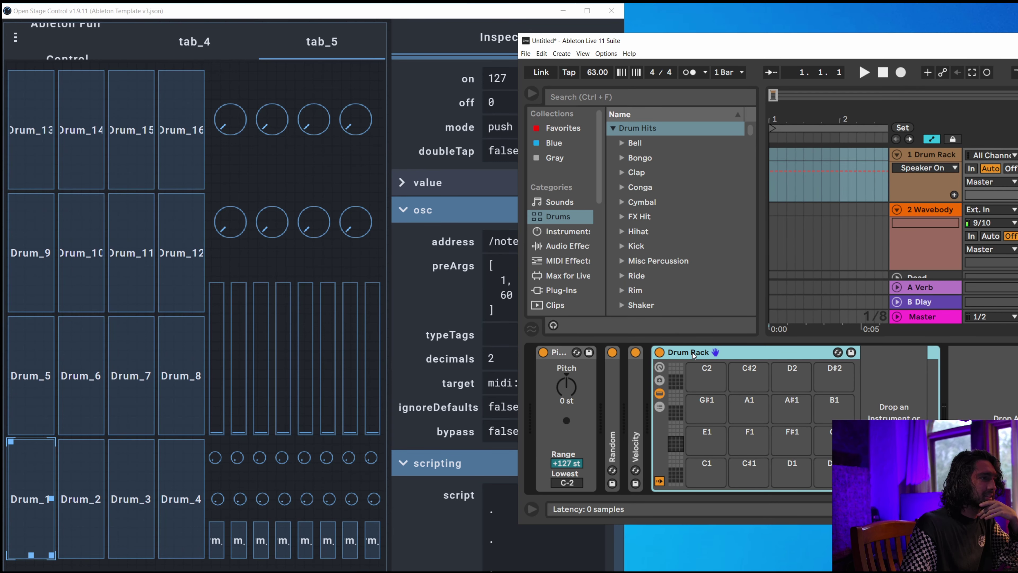
pyautogui.press('Delete')
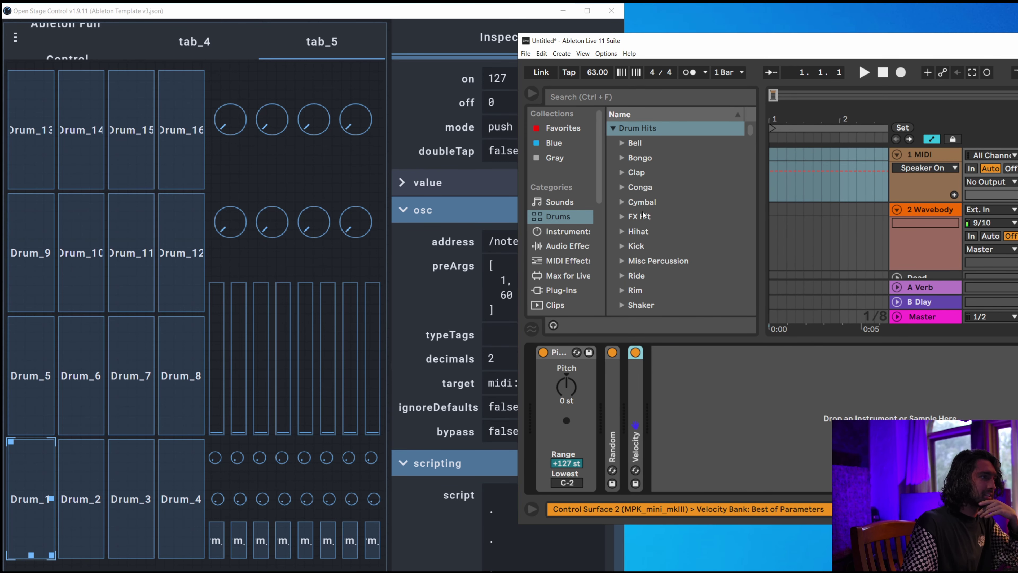
pyautogui.scroll(-5, 643, 218)
pyautogui.doubleClick(654, 177)
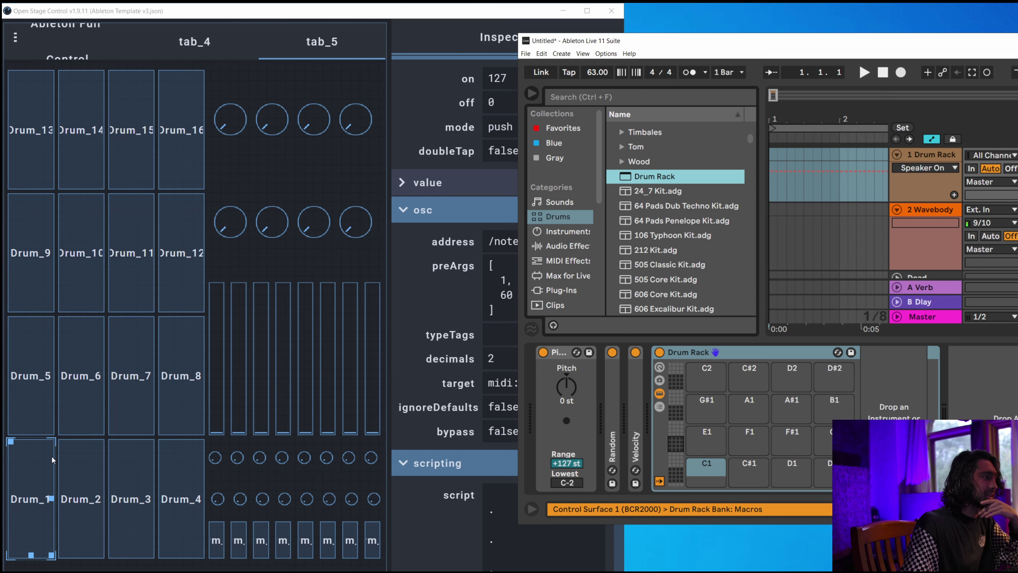
pyautogui.click(43, 473)
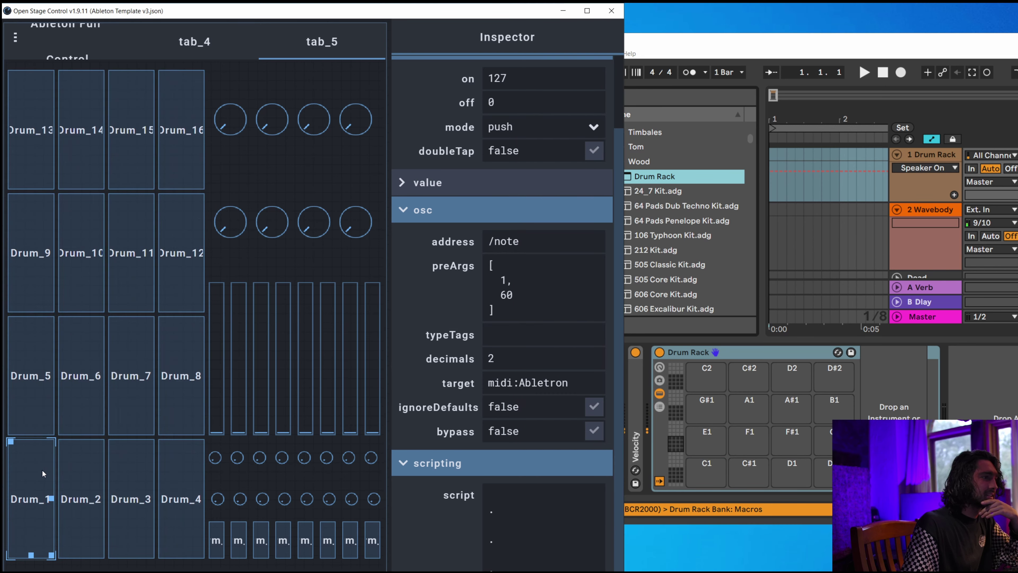
# Try note 40 as the second preArgs value of Drum_1 and trigger the button.
pyautogui.doubleClick(509, 295)
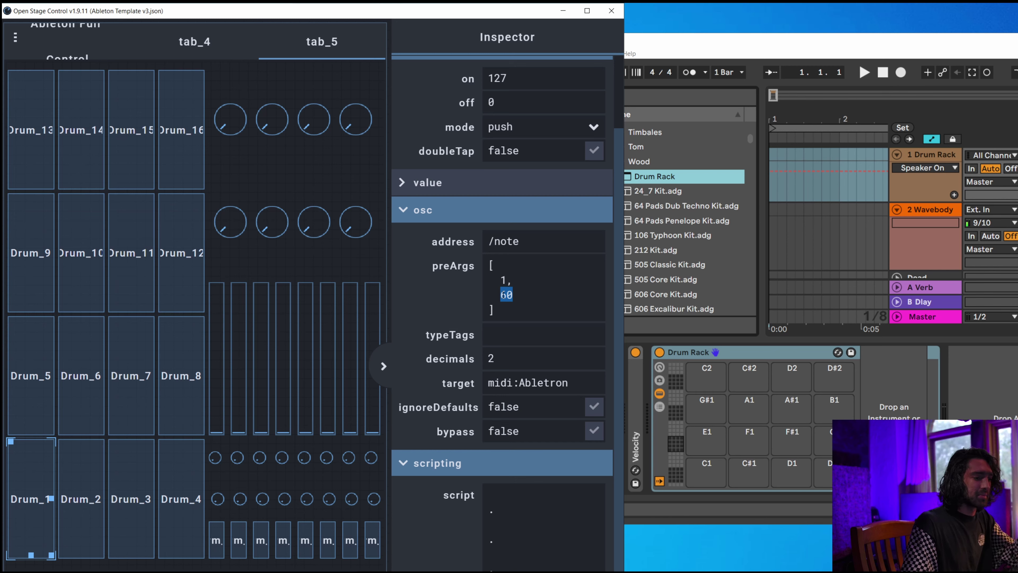
pyautogui.write('40')
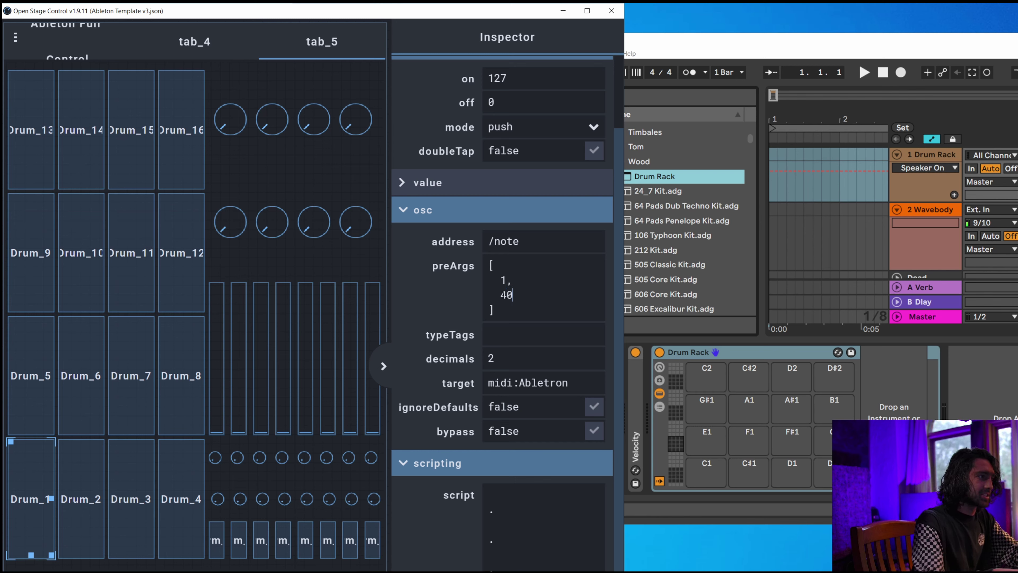
pyautogui.click(14, 509)
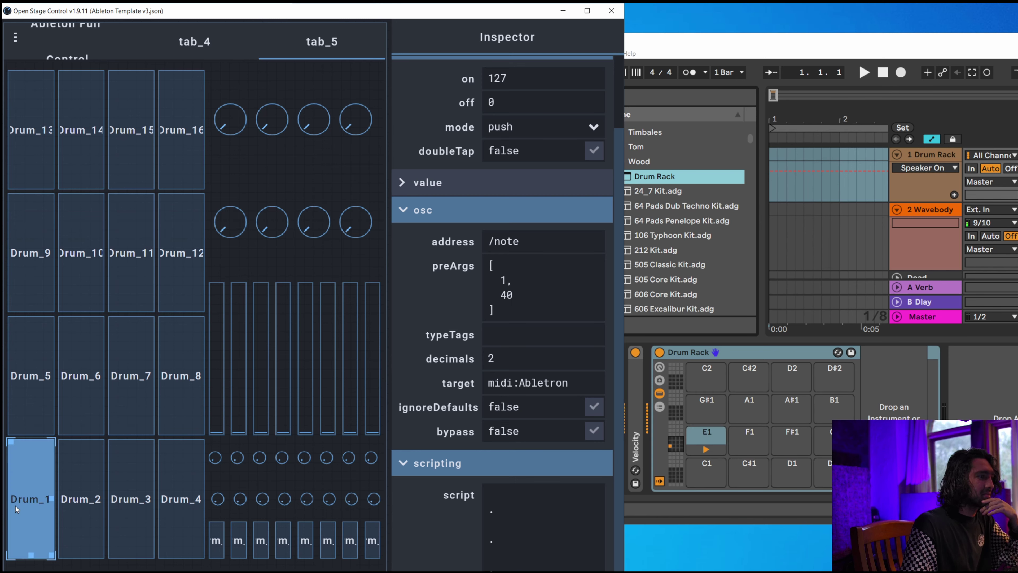
pyautogui.click(11, 508)
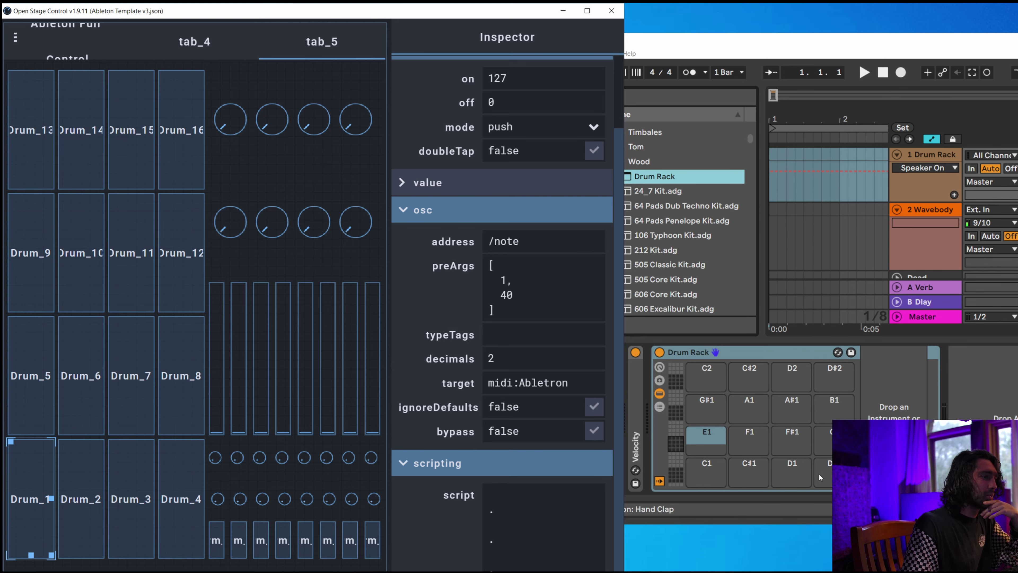
# Set the note in Drum_1's preArgs to 36 and test the button against the Drum Rack.
pyautogui.moveTo(516, 296); pyautogui.dragTo(500, 295)
pyautogui.write('36')
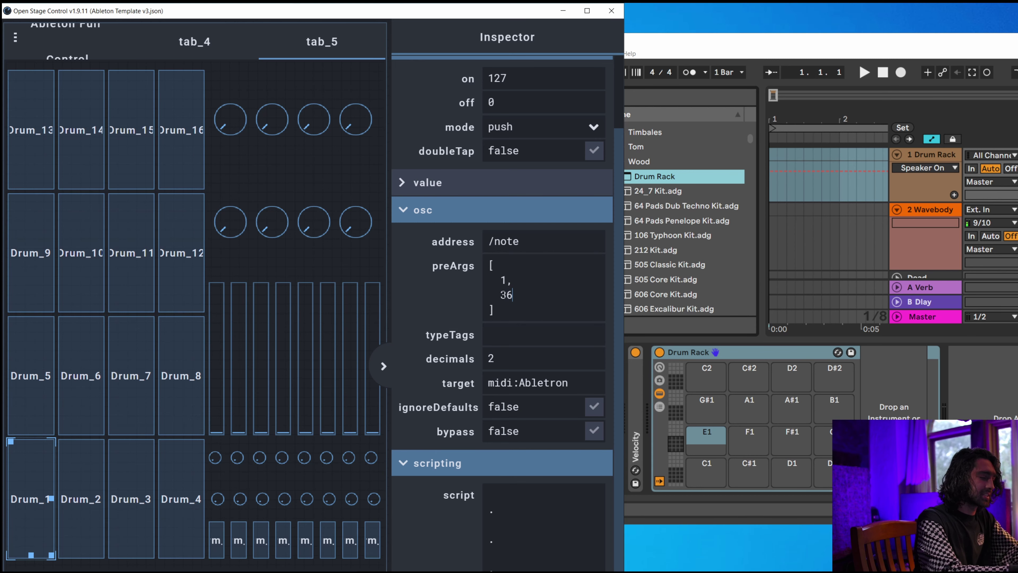
pyautogui.click(28, 498)
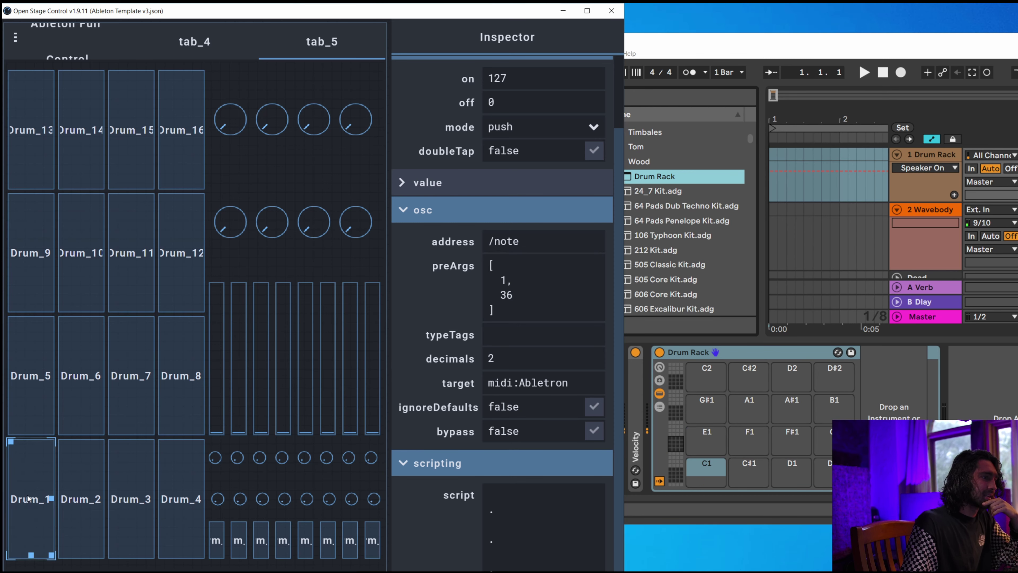
pyautogui.click(28, 497)
pyautogui.click(29, 498)
pyautogui.click(28, 498)
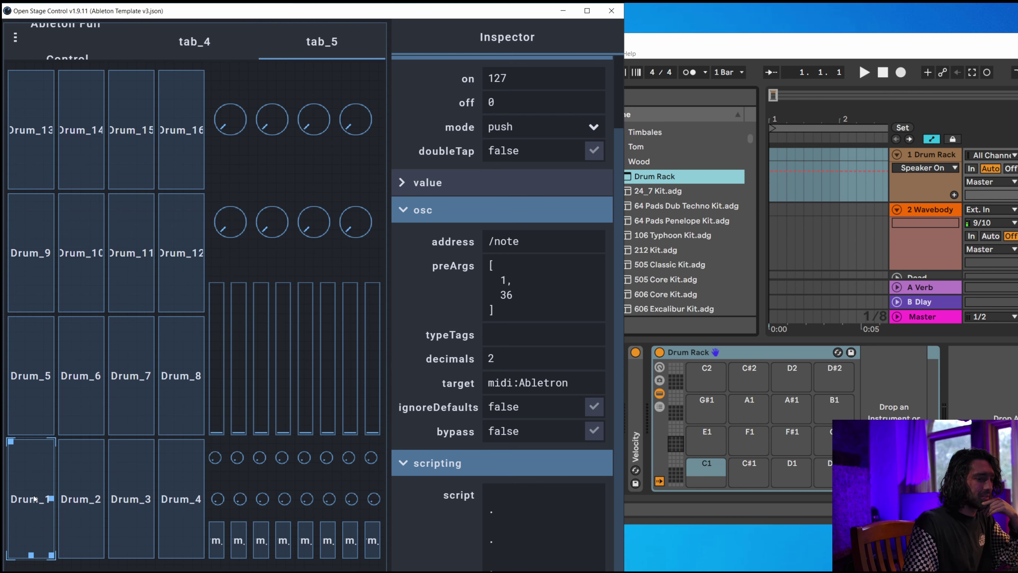
# Set the note in Drum_2's preArgs to 37 and test the button against the Drum Rack.
pyautogui.click(83, 495)
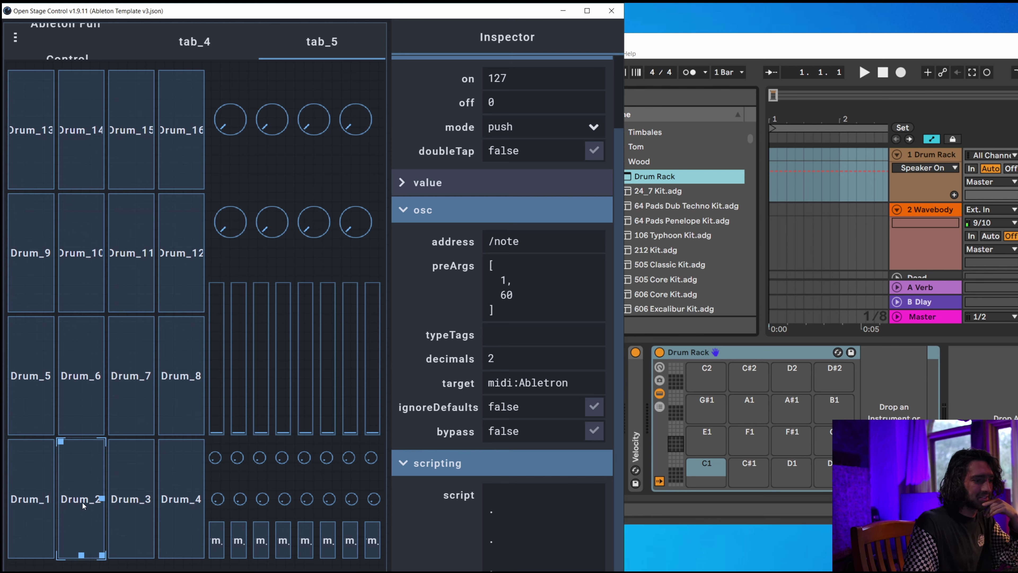
pyautogui.doubleClick(502, 295)
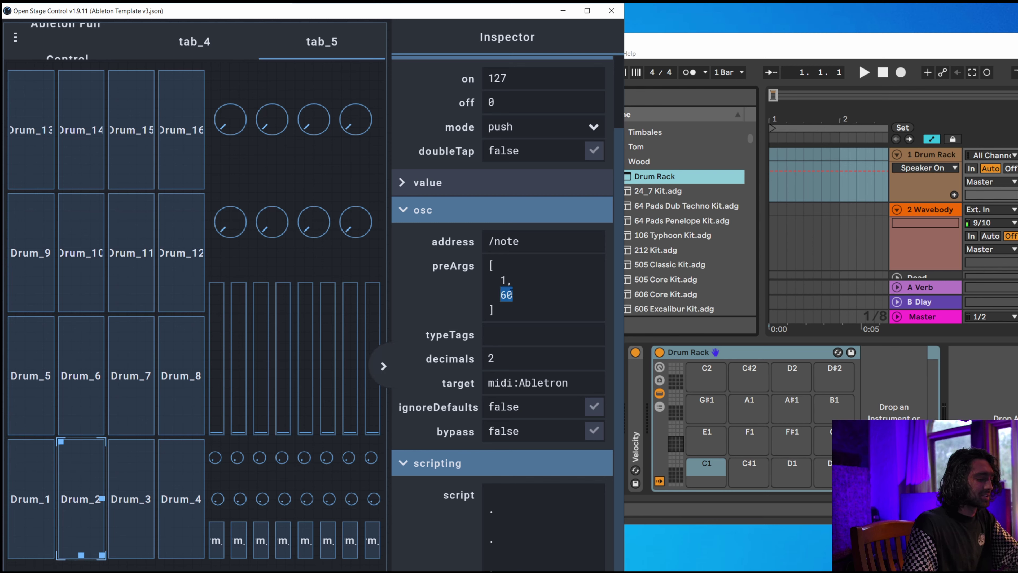
pyautogui.write('37')
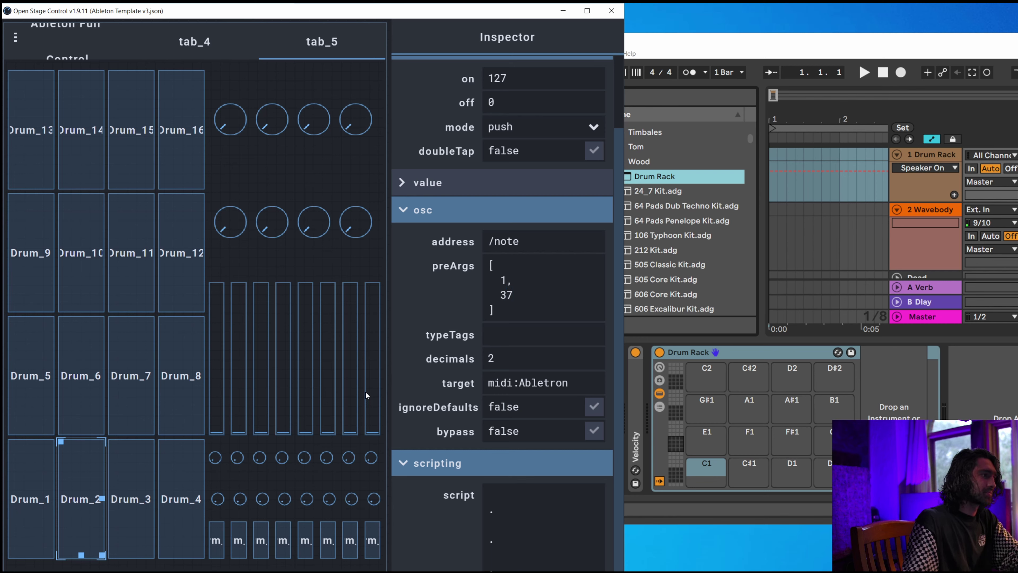
pyautogui.click(75, 489)
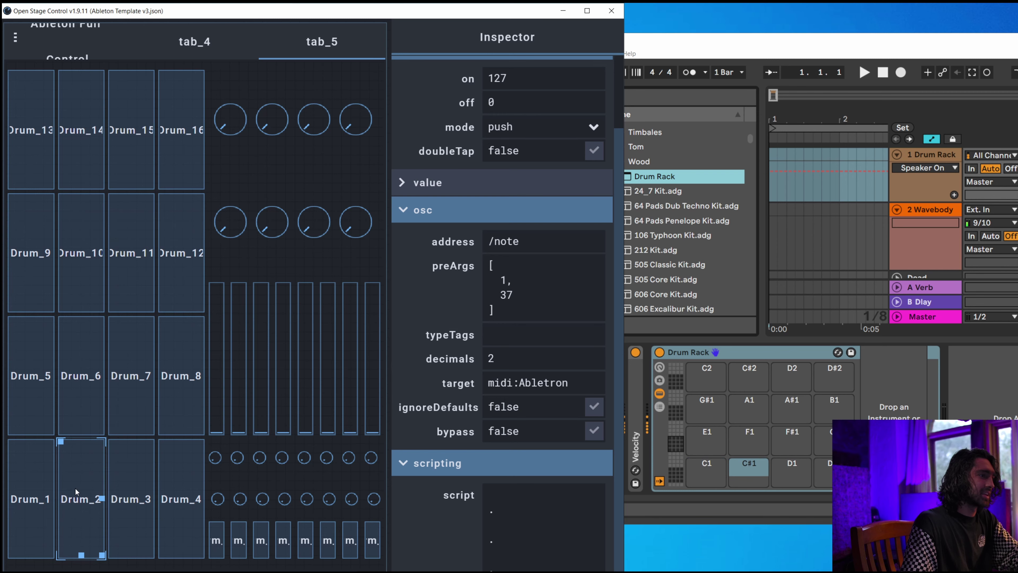
# Examine the preArgs note of each drum button in turn, from Drum_1 through Drum_16.
pyautogui.click(135, 482)
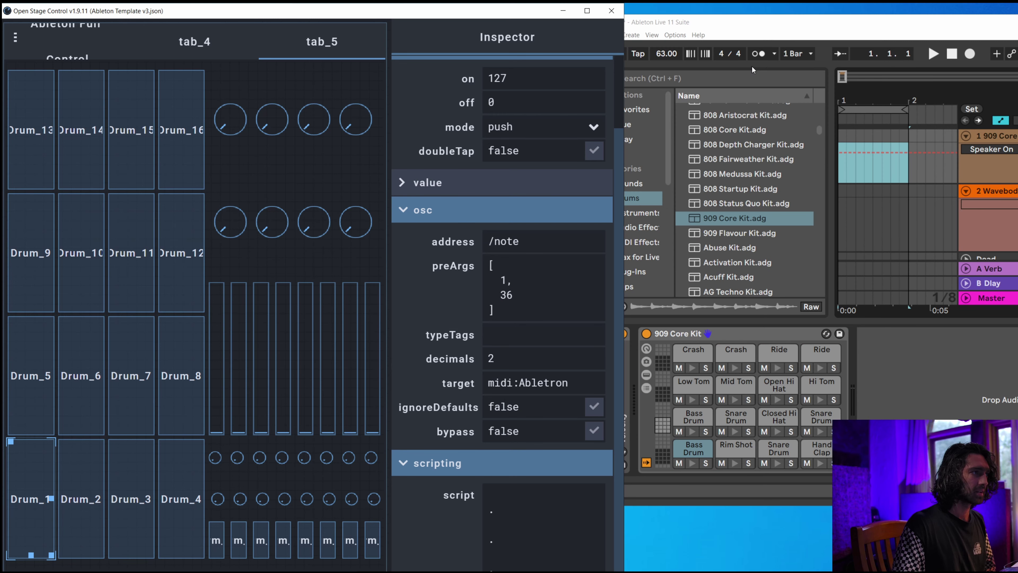
pyautogui.click(756, 22)
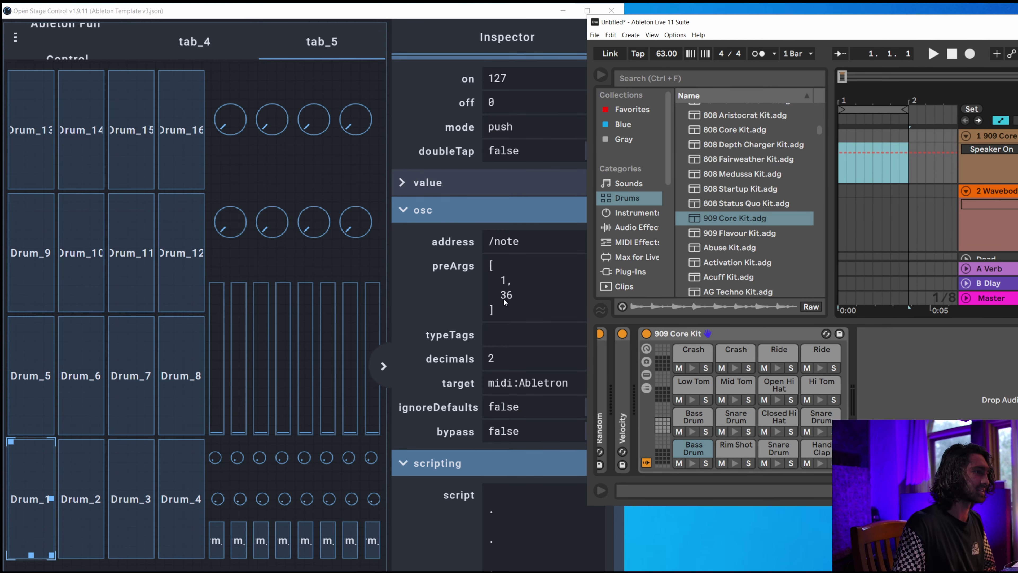
pyautogui.moveTo(494, 310); pyautogui.dragTo(442, 282)
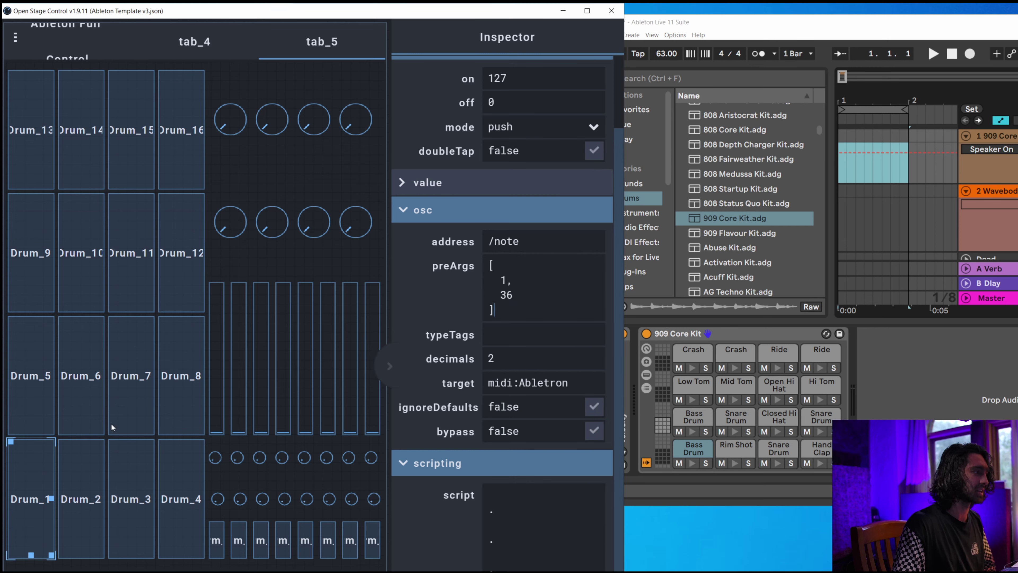
pyautogui.click(69, 470)
pyautogui.click(140, 467)
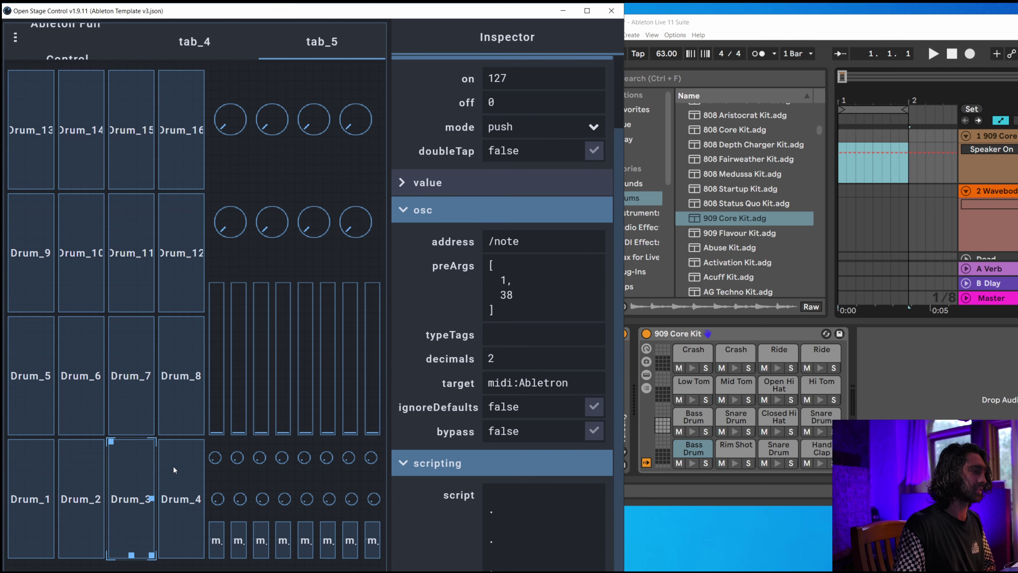
pyautogui.click(172, 465)
pyautogui.click(35, 401)
pyautogui.click(72, 380)
pyautogui.click(136, 365)
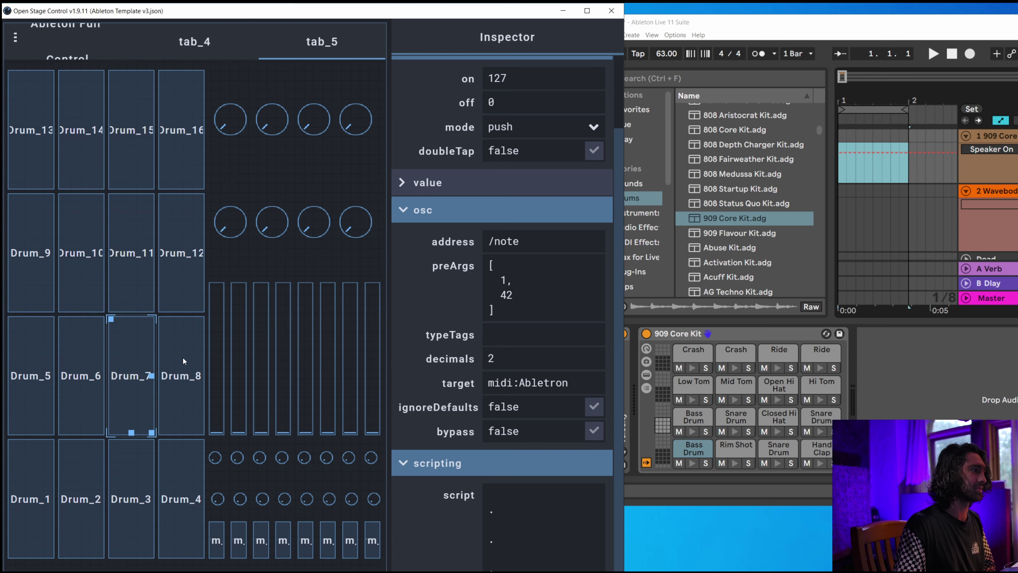
pyautogui.click(182, 356)
pyautogui.click(25, 280)
pyautogui.click(67, 276)
pyautogui.click(134, 261)
pyautogui.click(174, 257)
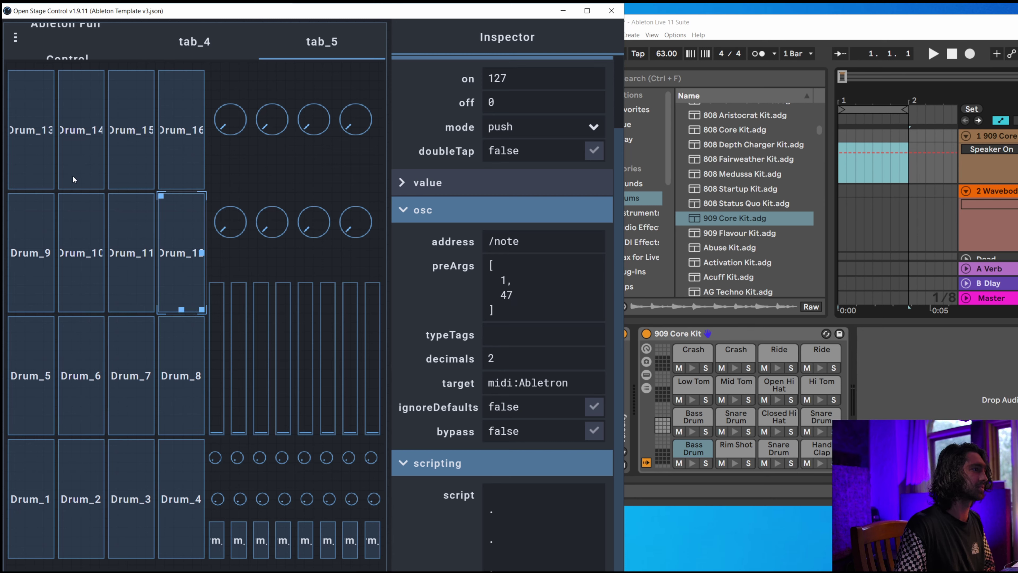
pyautogui.click(70, 172)
pyautogui.click(48, 165)
pyautogui.click(66, 163)
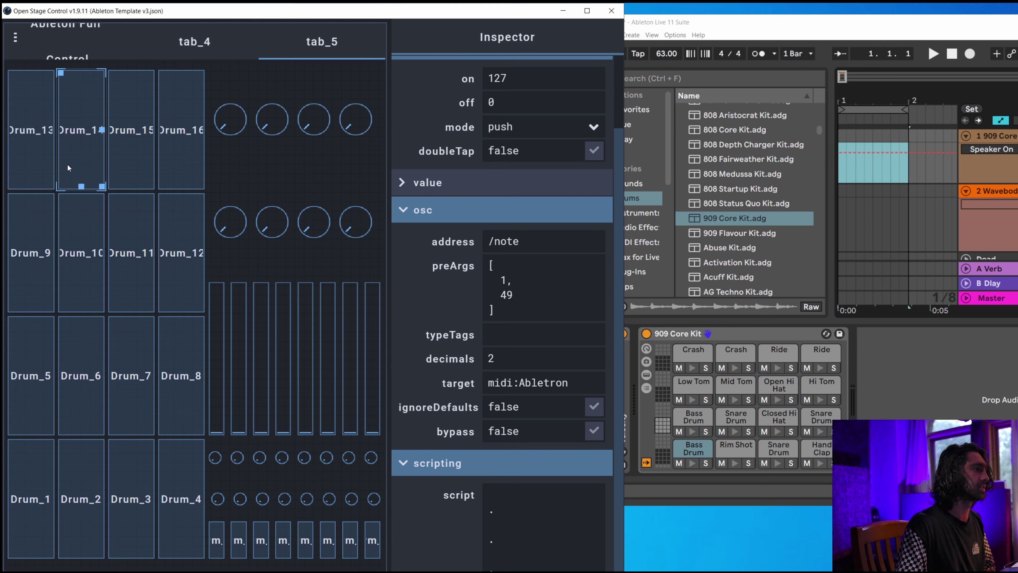
pyautogui.click(115, 154)
pyautogui.click(197, 148)
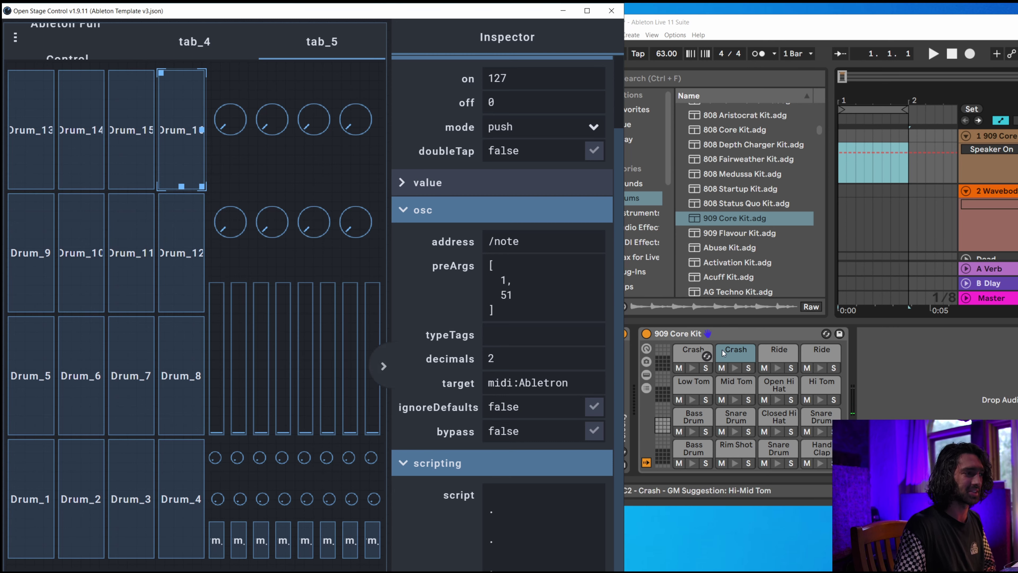
# Select the 909 Core Kit in Ableton Live and test it with Drum_1, Drum_2 and Drum_3.
pyautogui.click(677, 334)
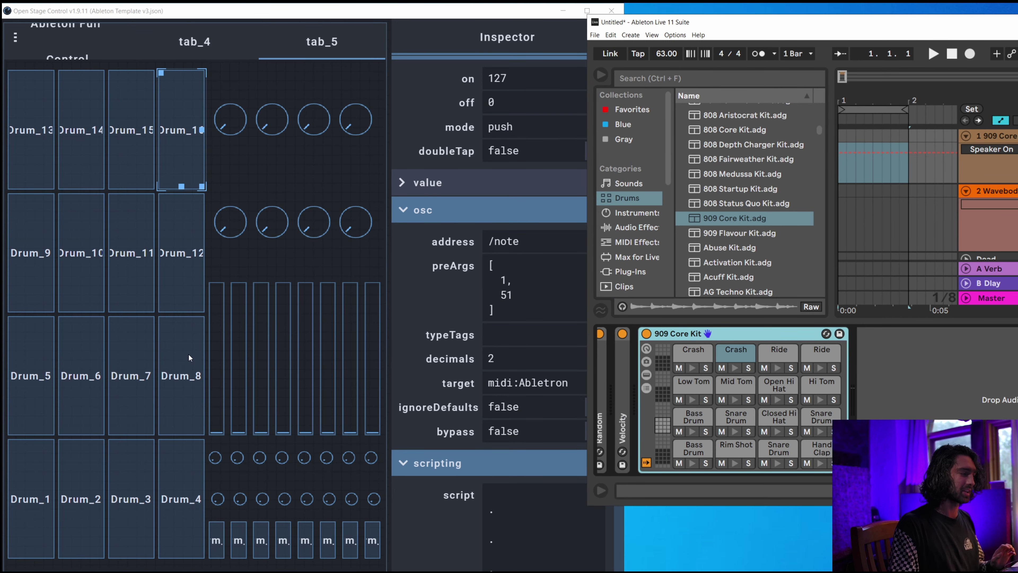
pyautogui.click(22, 476)
pyautogui.click(89, 485)
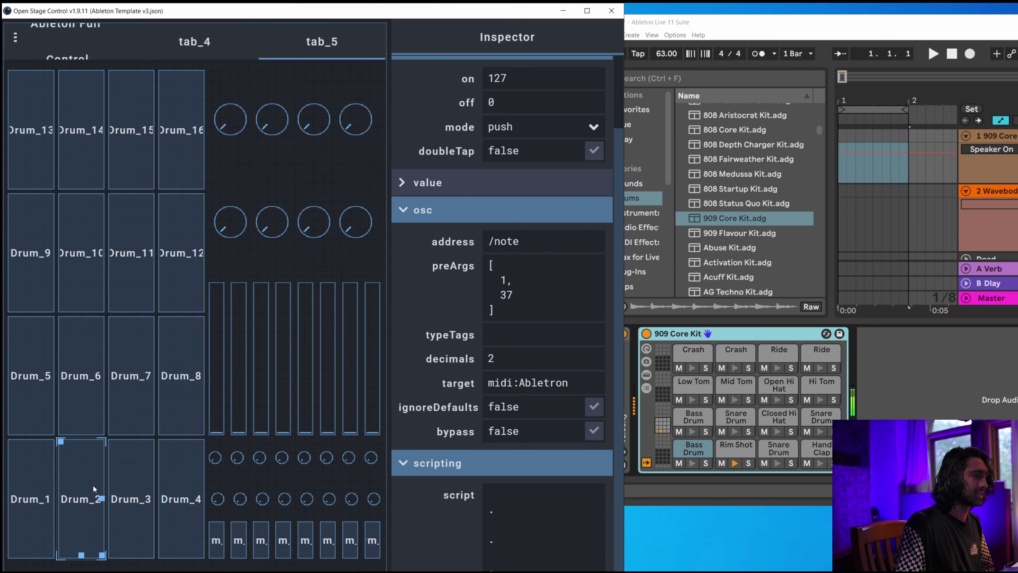
pyautogui.click(138, 478)
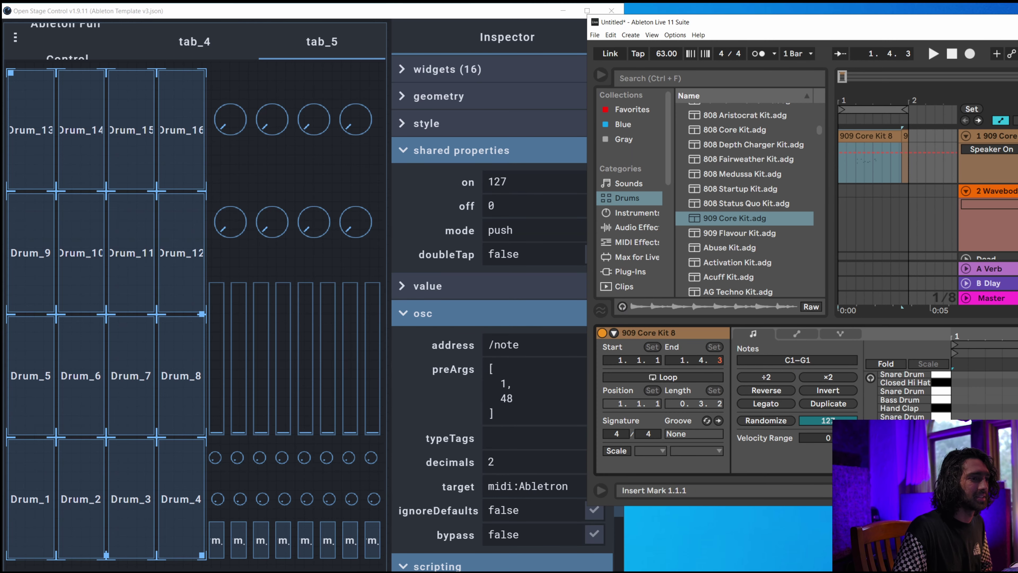
# Set the on value of all sixteen drum buttons to 1 and record a test take in Ableton Live.
pyautogui.moveTo(514, 182); pyautogui.dragTo(495, 182)
pyautogui.click(525, 181)
pyautogui.press('BackSpace')
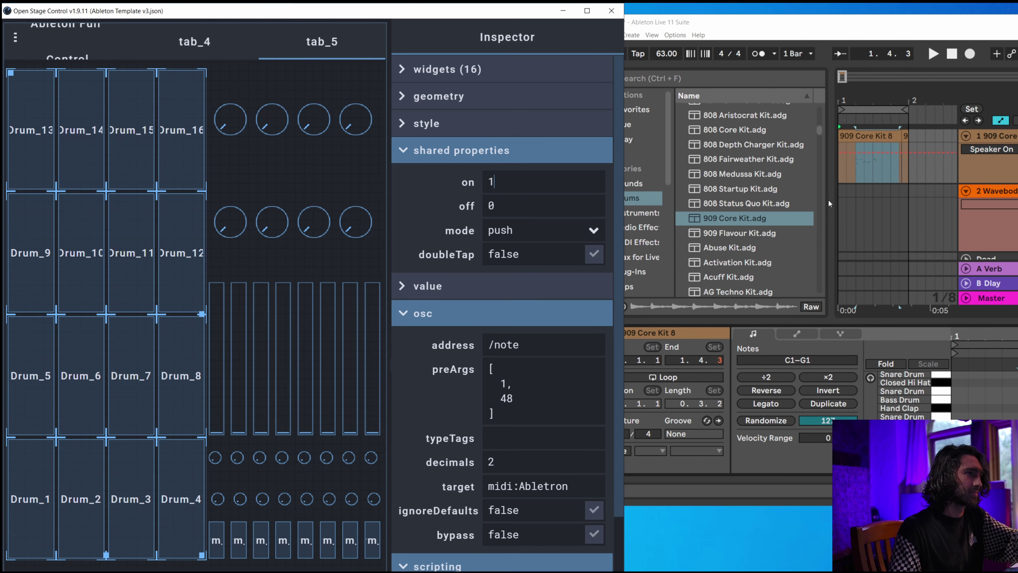
pyautogui.click(840, 172)
pyautogui.click(970, 54)
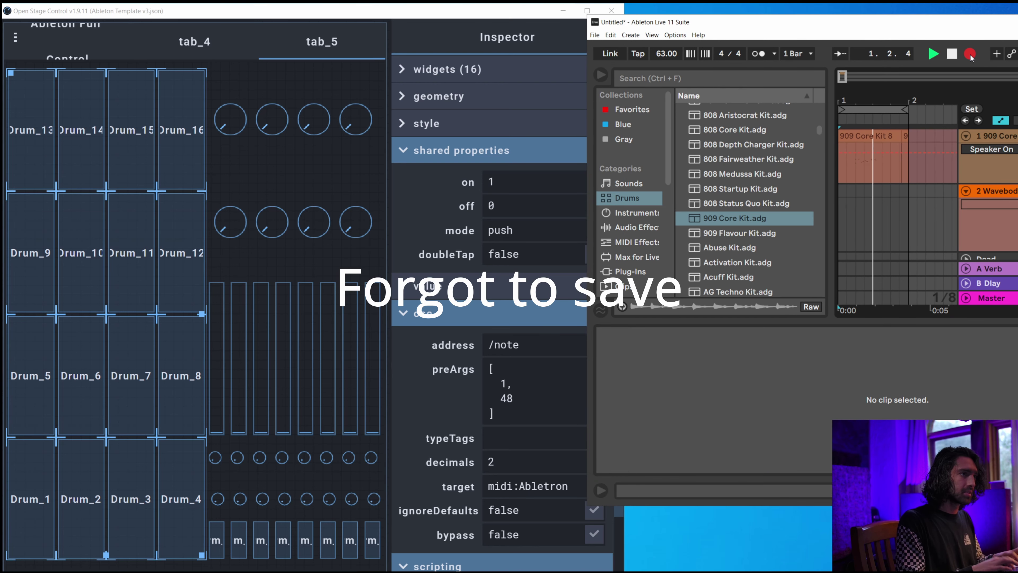
pyautogui.press('space')
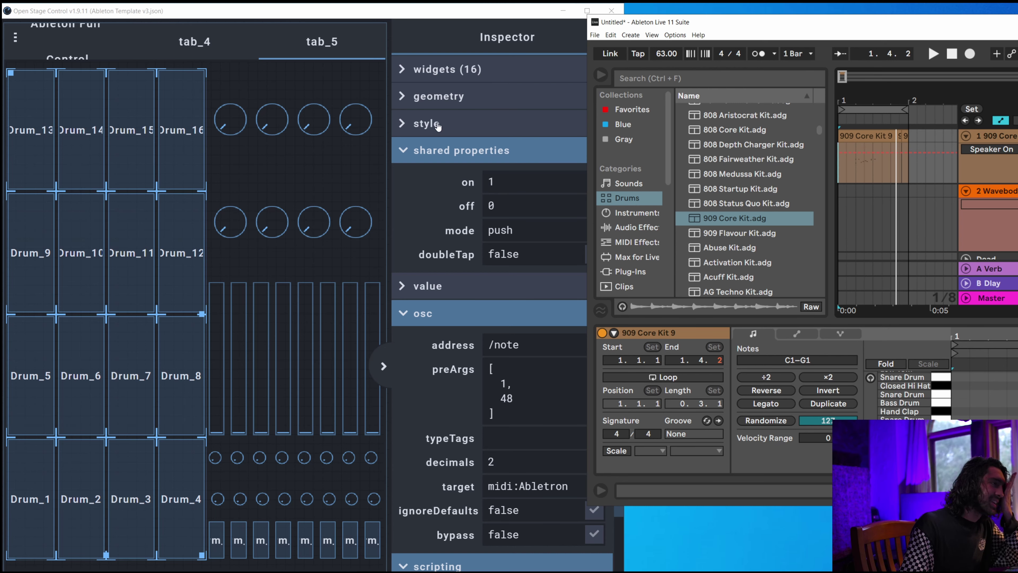
# Record another test take in Ableton Live with the drum buttons' on value at 1.
pyautogui.click(399, 15)
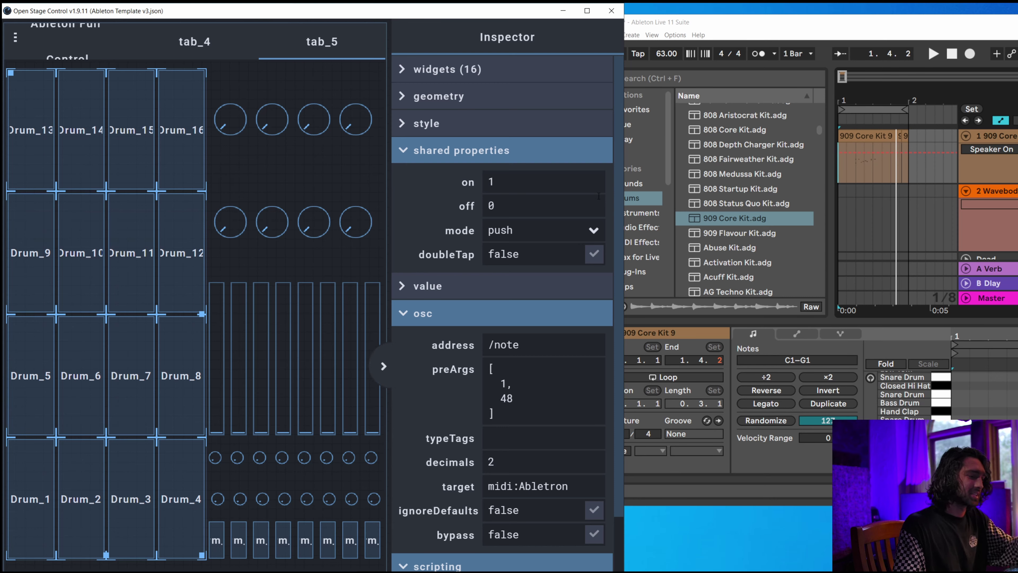
pyautogui.click(967, 57)
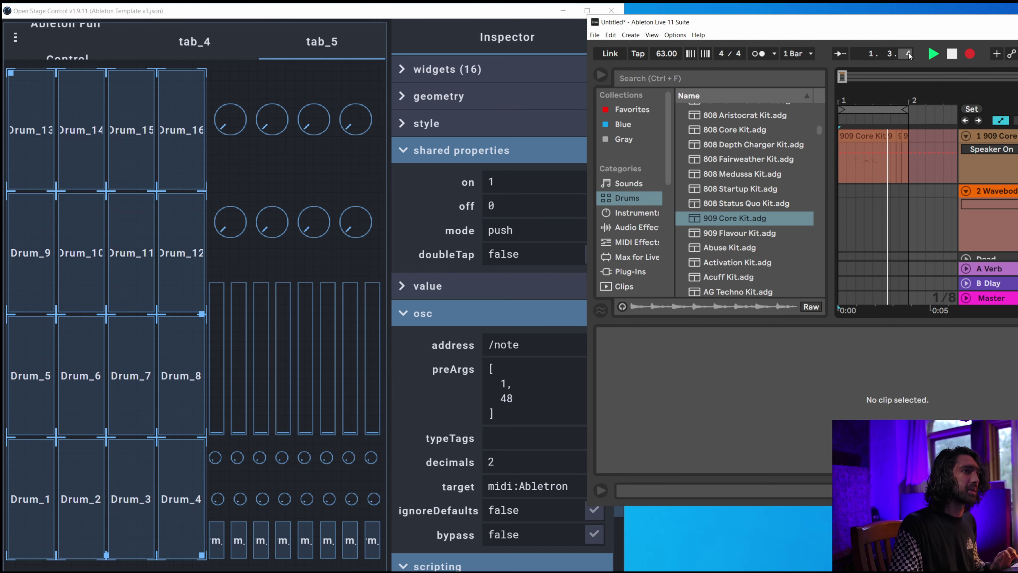
pyautogui.press('space')
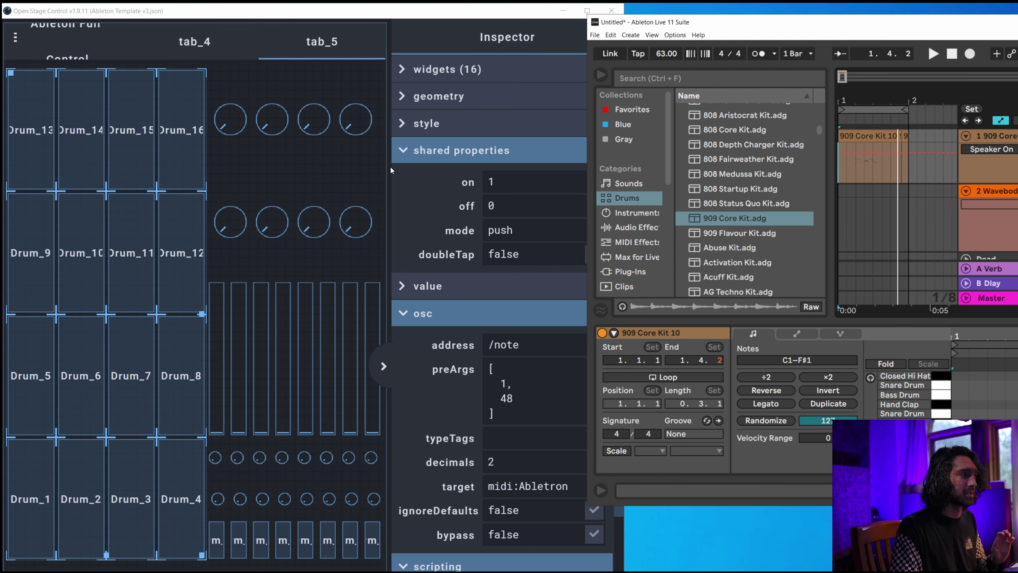
# Set the on value of all sixteen drum buttons to 127 and their mode to tap.
pyautogui.click(205, 15)
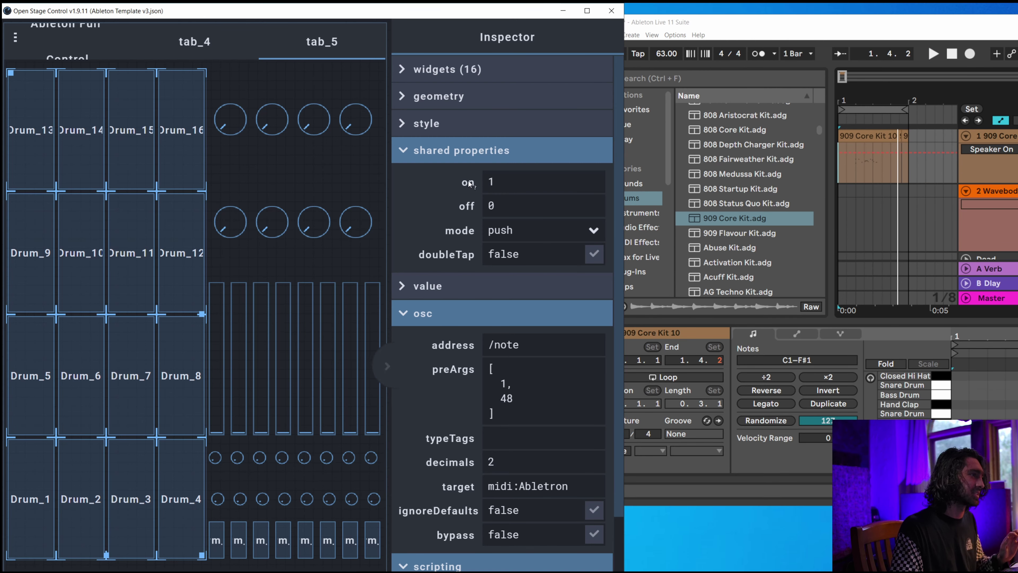
pyautogui.click(537, 180)
pyautogui.write('27')
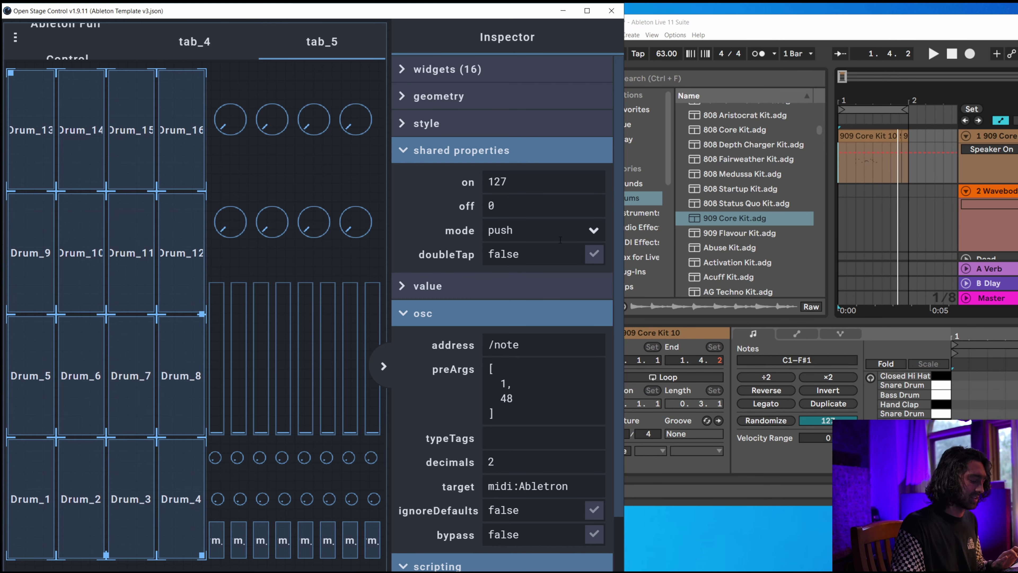
pyautogui.click(593, 230)
pyautogui.click(565, 270)
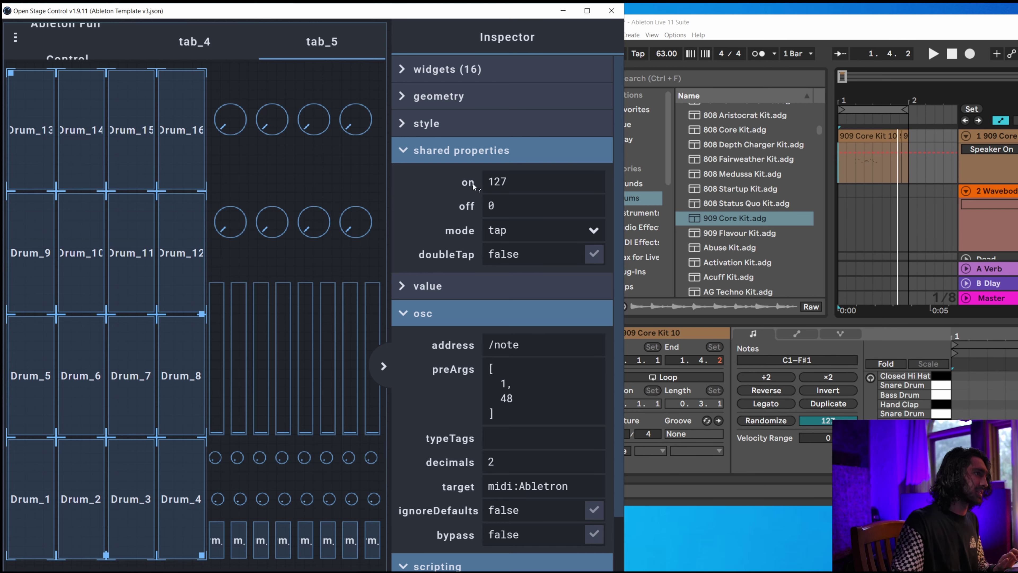
# Record a take in Ableton Live with the drum buttons in tap mode and examine the recorded clip's notes.
pyautogui.click(969, 56)
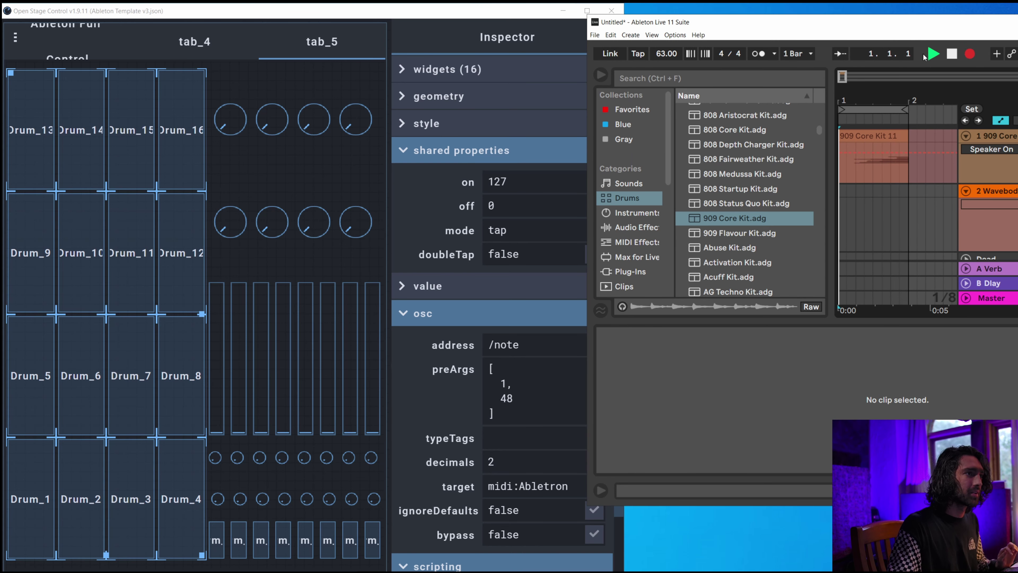
pyautogui.click(955, 56)
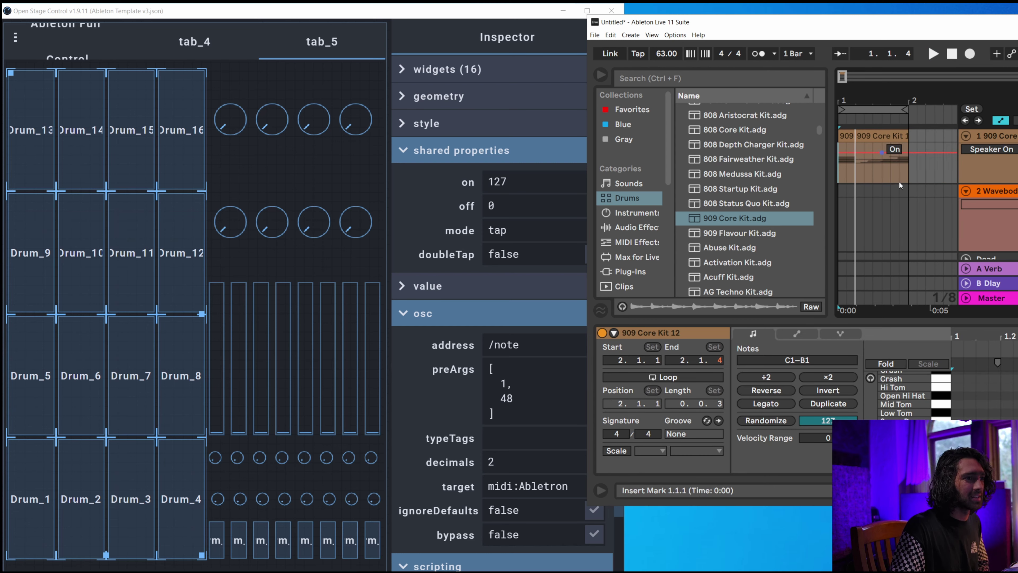
pyautogui.click(879, 134)
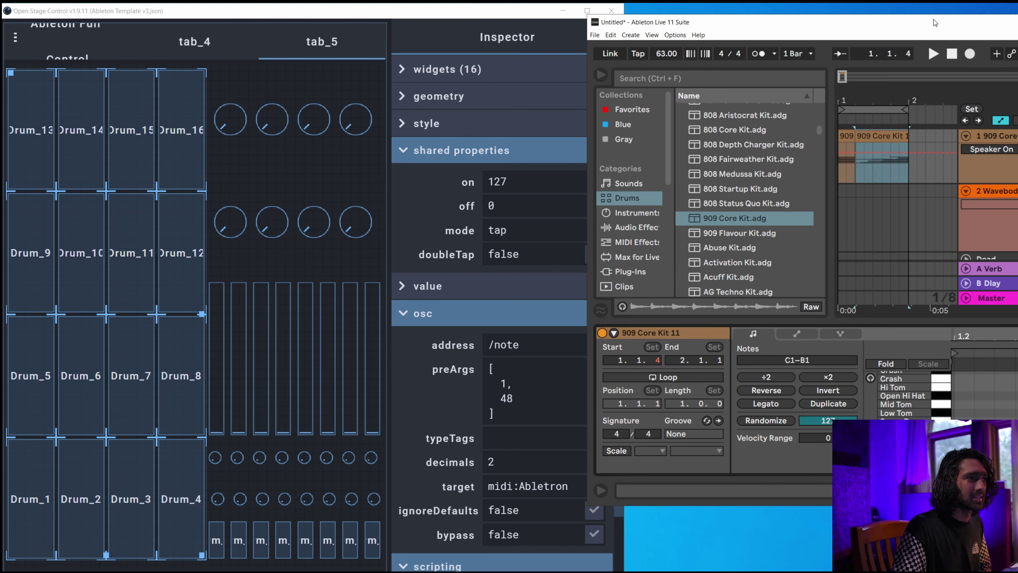
pyautogui.moveTo(926, 24); pyautogui.dragTo(529, 21)
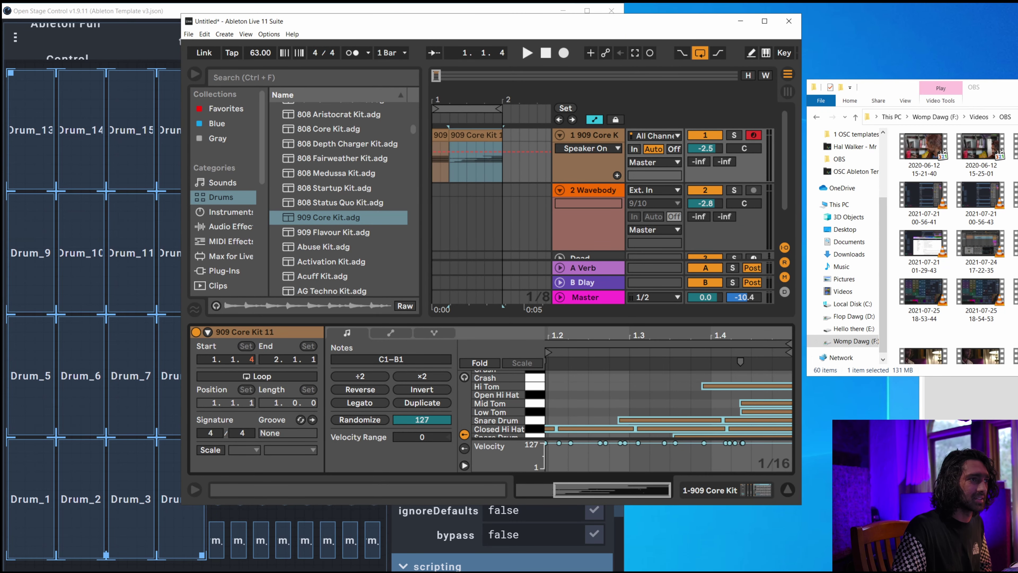
pyautogui.click(1016, 87)
pyautogui.moveTo(637, 25); pyautogui.dragTo(961, 31)
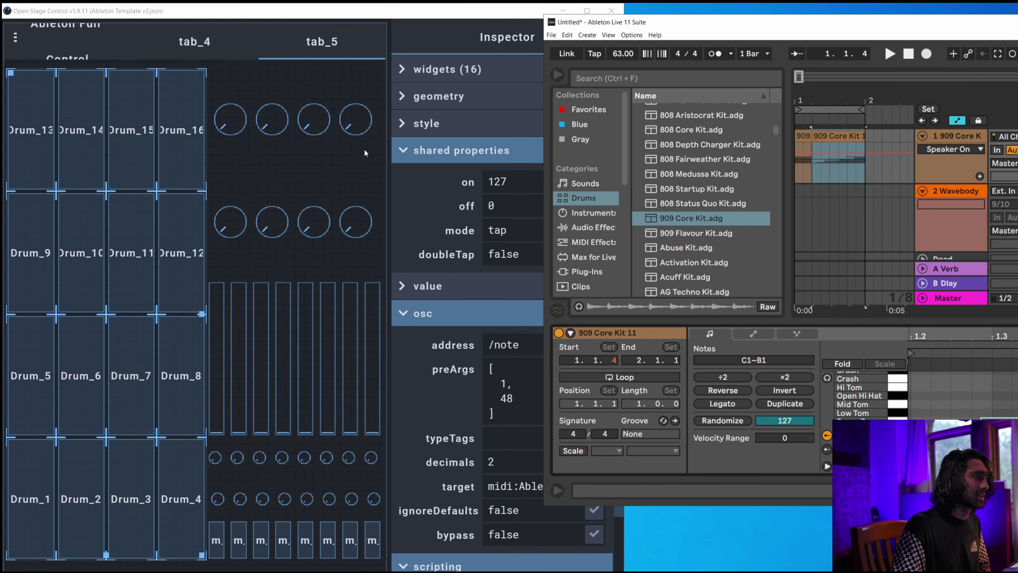
# Set the mode of all sixteen drum buttons in Open Stage Control to push.
pyautogui.click(515, 203)
pyautogui.click(597, 230)
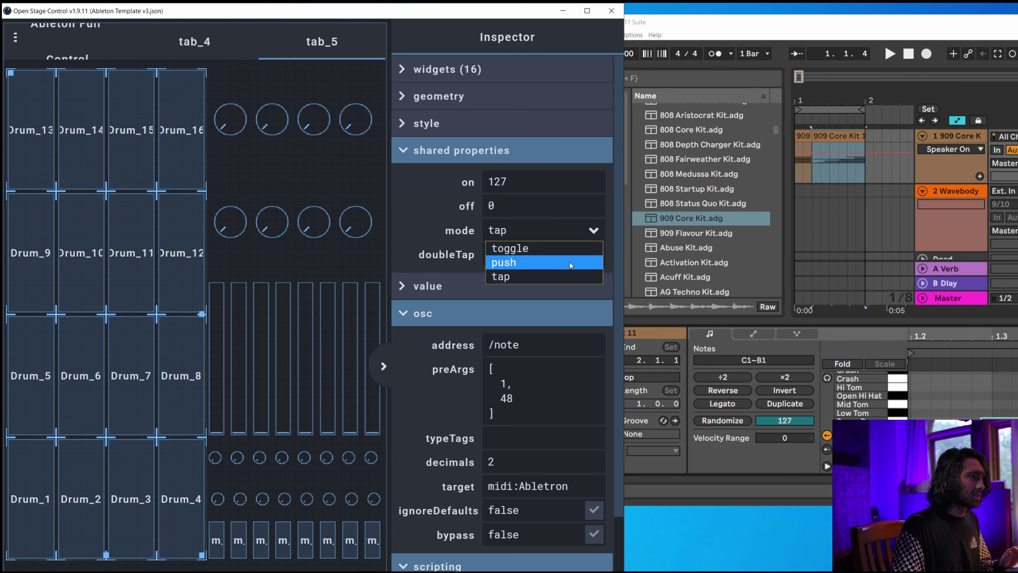
pyautogui.click(565, 264)
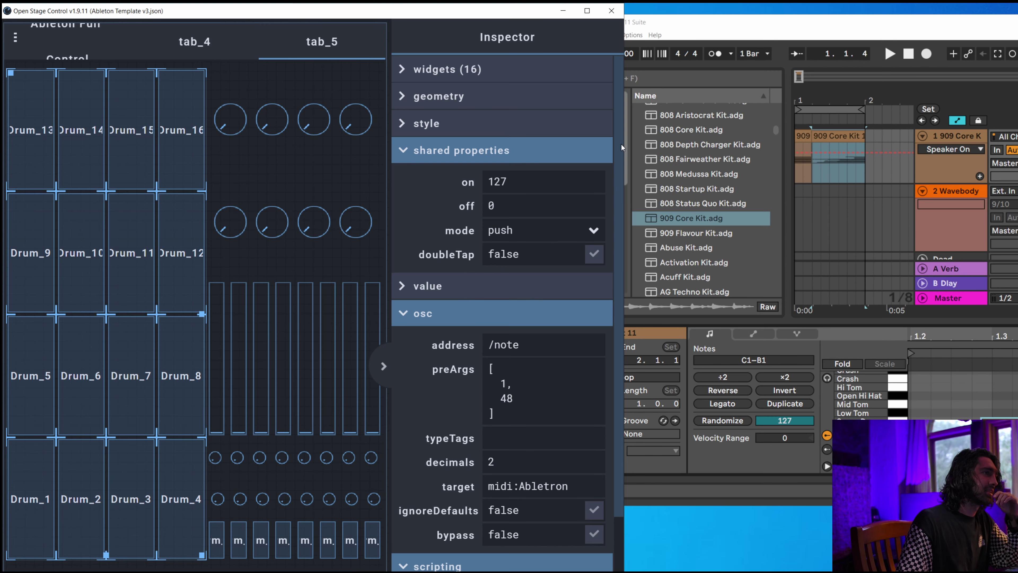
# Widen the Open Stage Control window, check the first fader's range and set its default value to 100.
pyautogui.moveTo(624, 145); pyautogui.dragTo(736, 146)
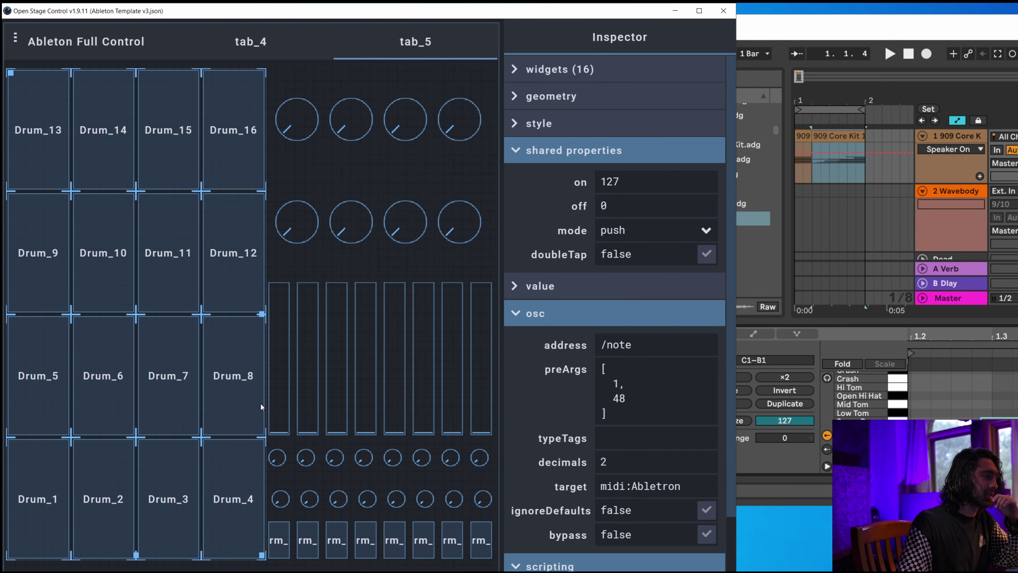
pyautogui.click(287, 385)
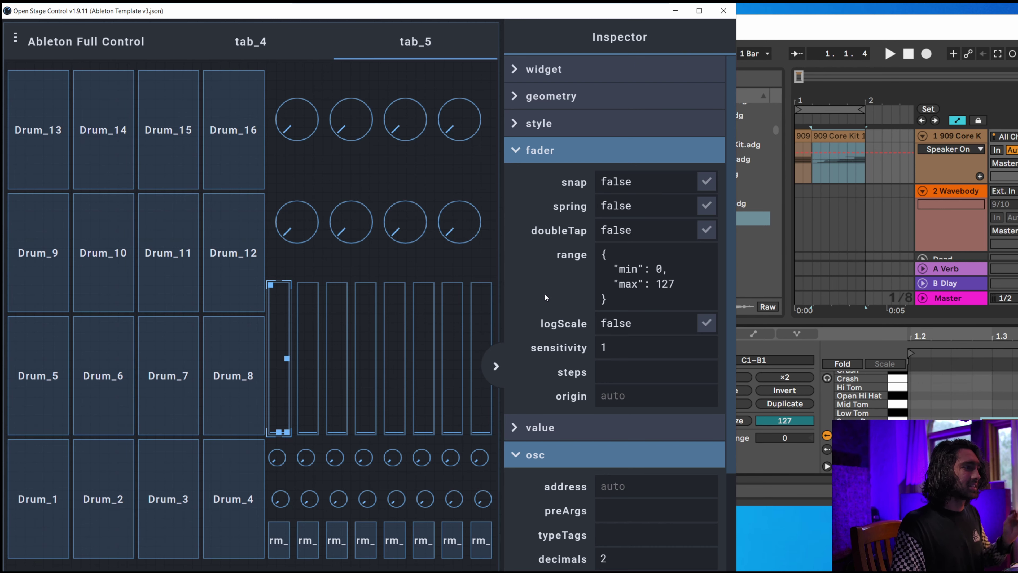
pyautogui.doubleClick(659, 283)
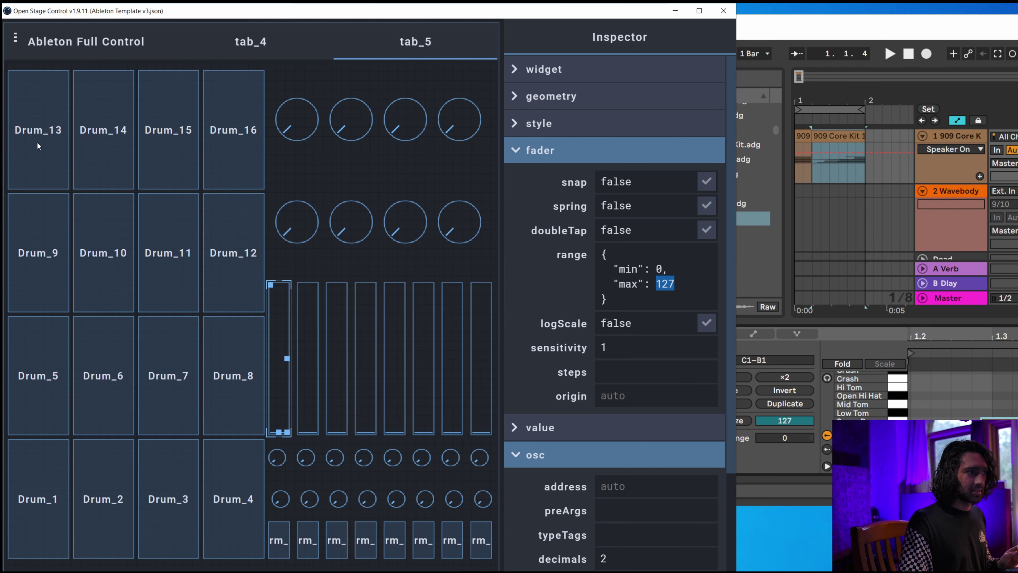
pyautogui.click(517, 151)
pyautogui.click(515, 179)
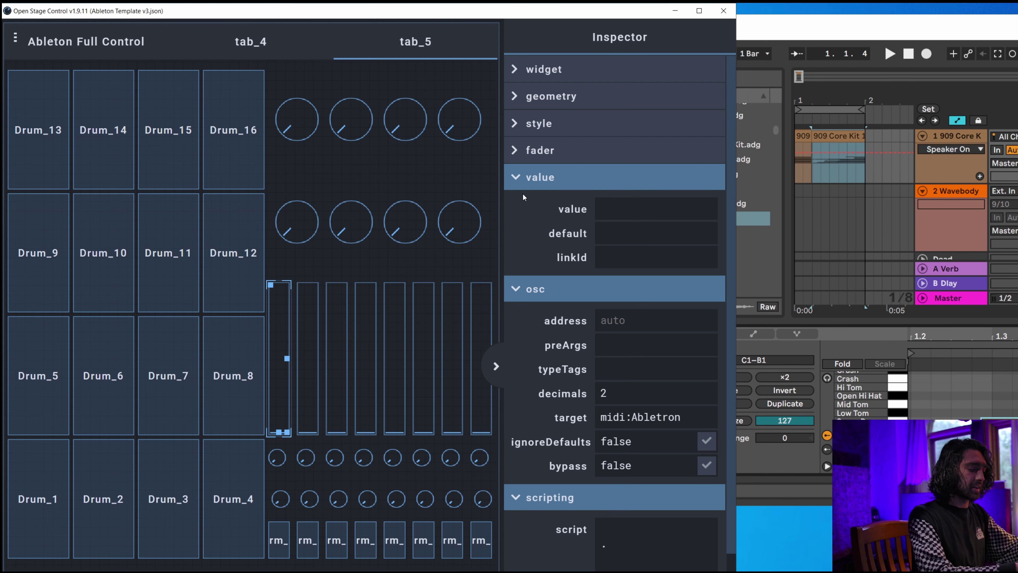
pyautogui.write('100')
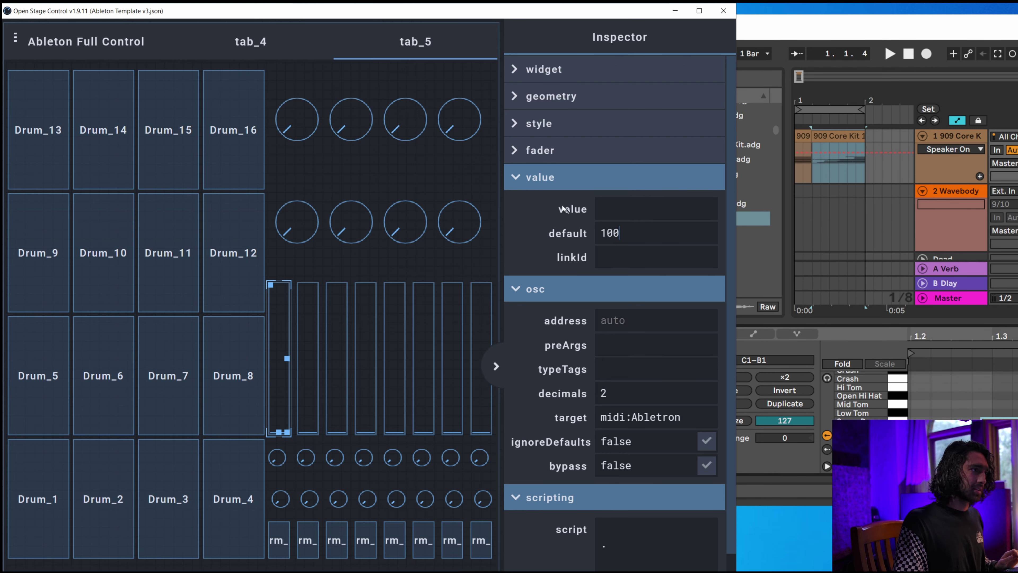
pyautogui.click(517, 178)
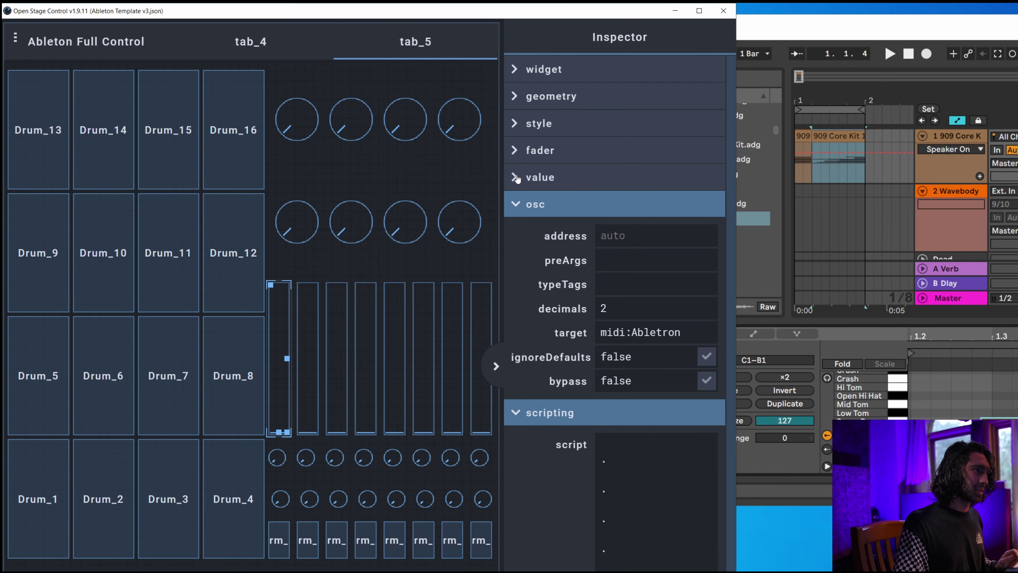
# Begin the first fader's OSC address with "/" and widen the Open Stage Control window slightly.
pyautogui.click(620, 235)
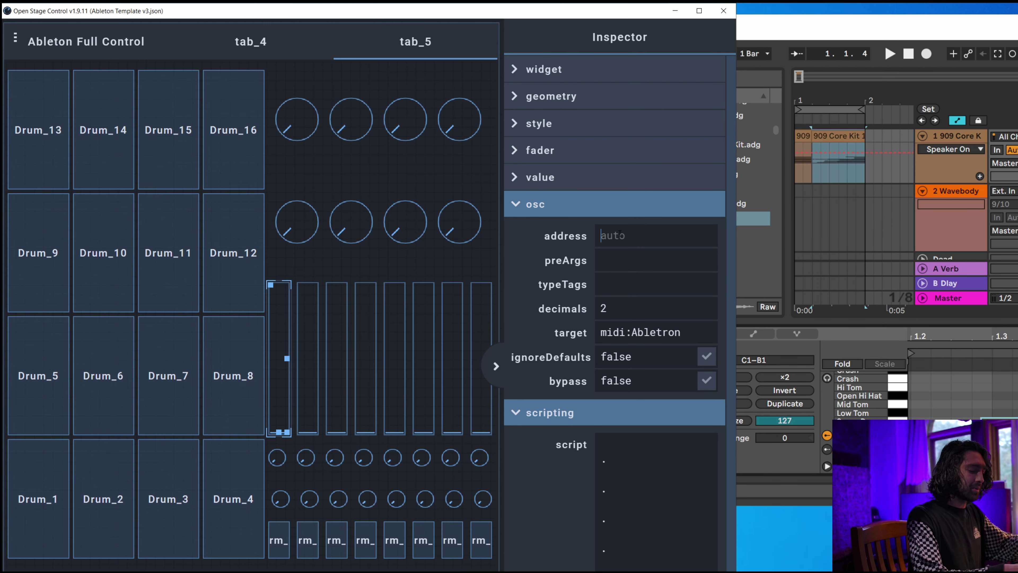
pyautogui.write('/')
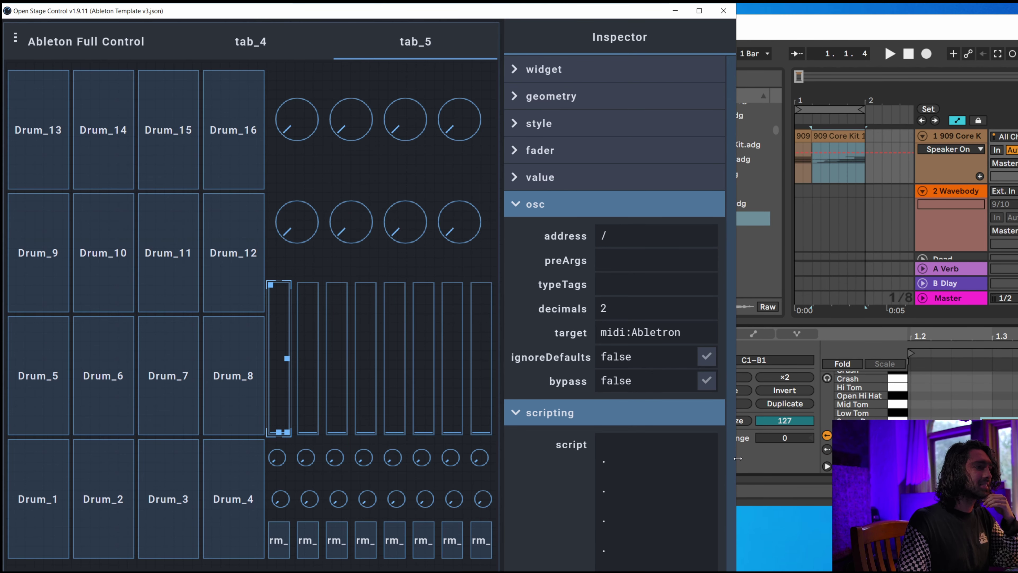
pyautogui.moveTo(737, 458); pyautogui.dragTo(849, 459)
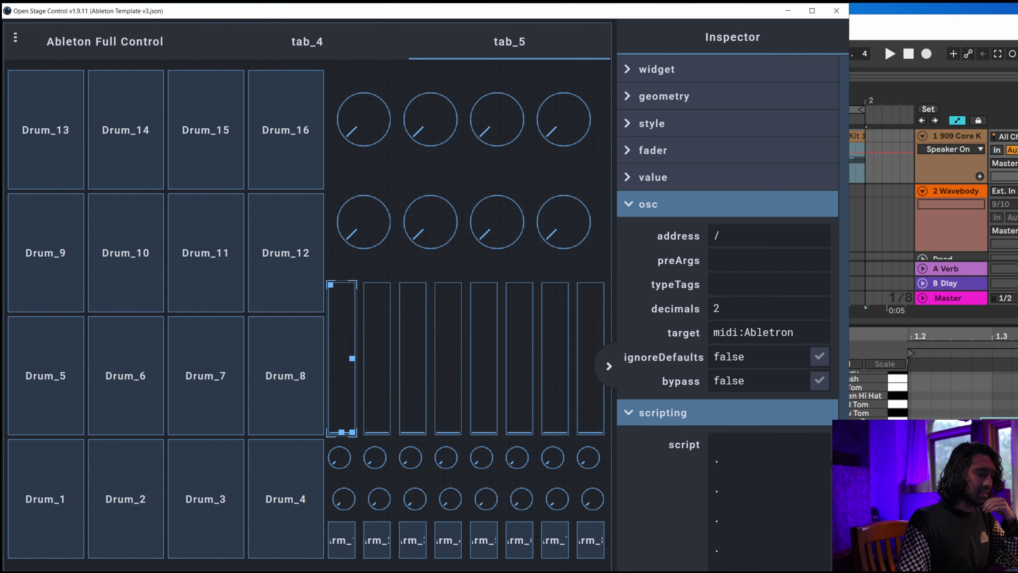
pyautogui.moveTo(847, 415); pyautogui.dragTo(780, 419)
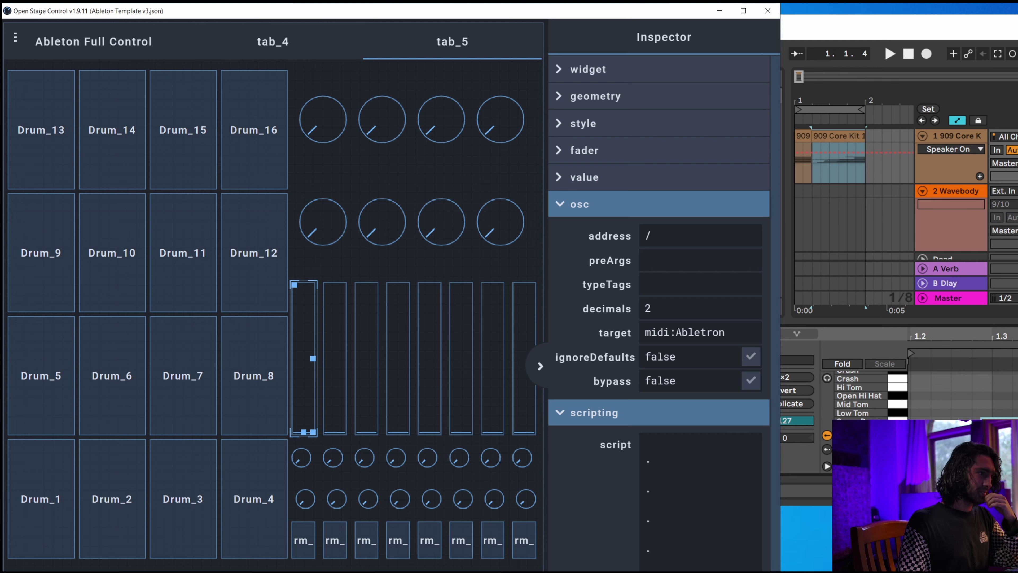
pyautogui.click(664, 233)
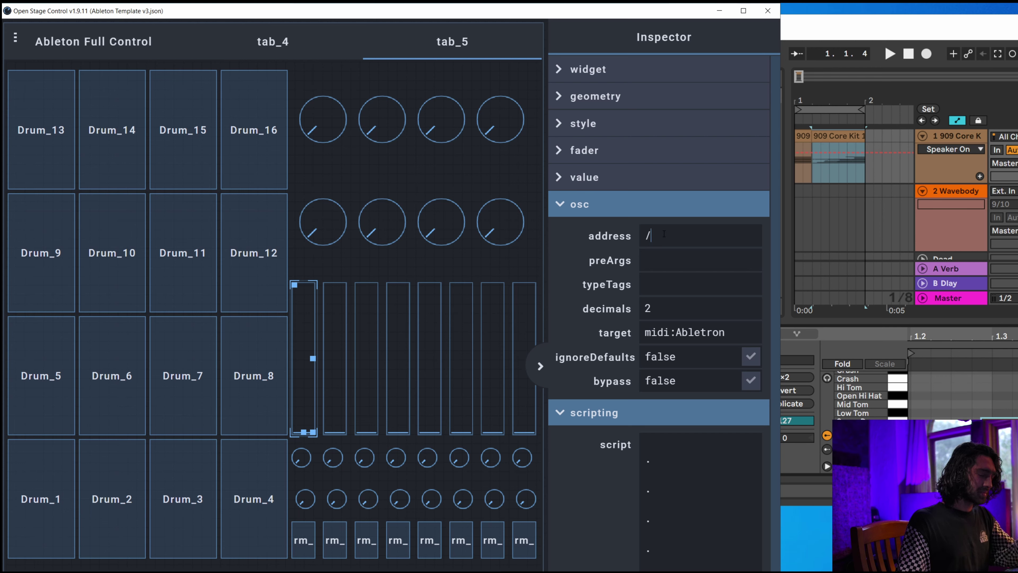
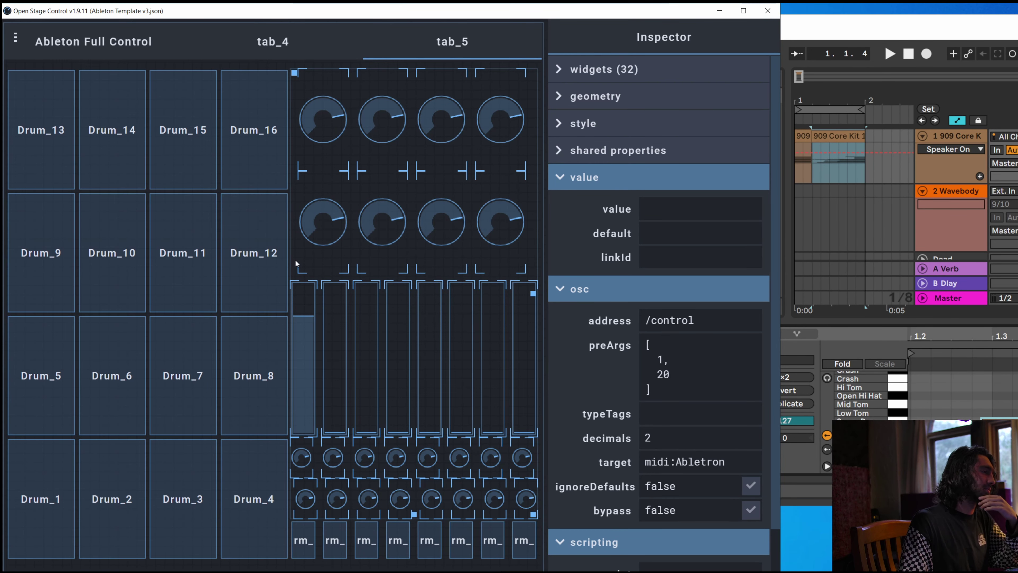
# Select all 24 large and small knobs and set the second preArgs number to 19.
pyautogui.click(293, 255)
pyautogui.click(306, 298)
pyautogui.click(313, 230)
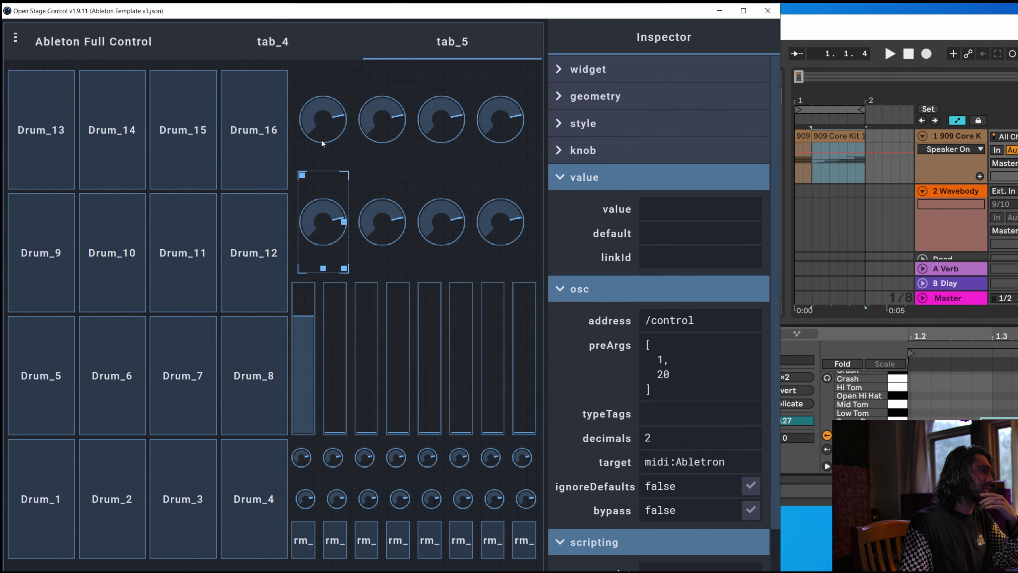
pyautogui.click(317, 118)
pyautogui.moveTo(317, 117); pyautogui.dragTo(519, 231)
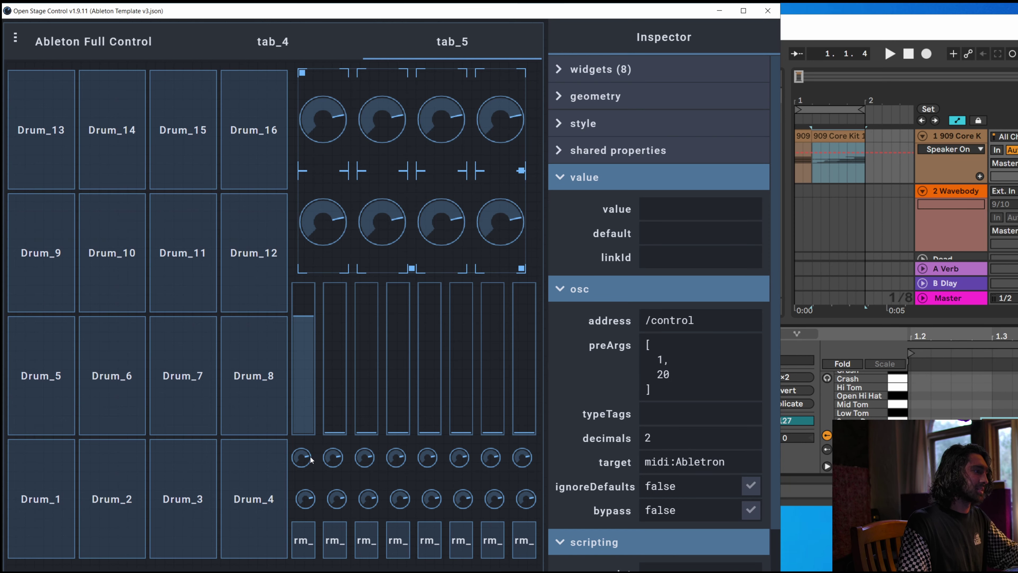
pyautogui.moveTo(305, 460); pyautogui.dragTo(531, 503)
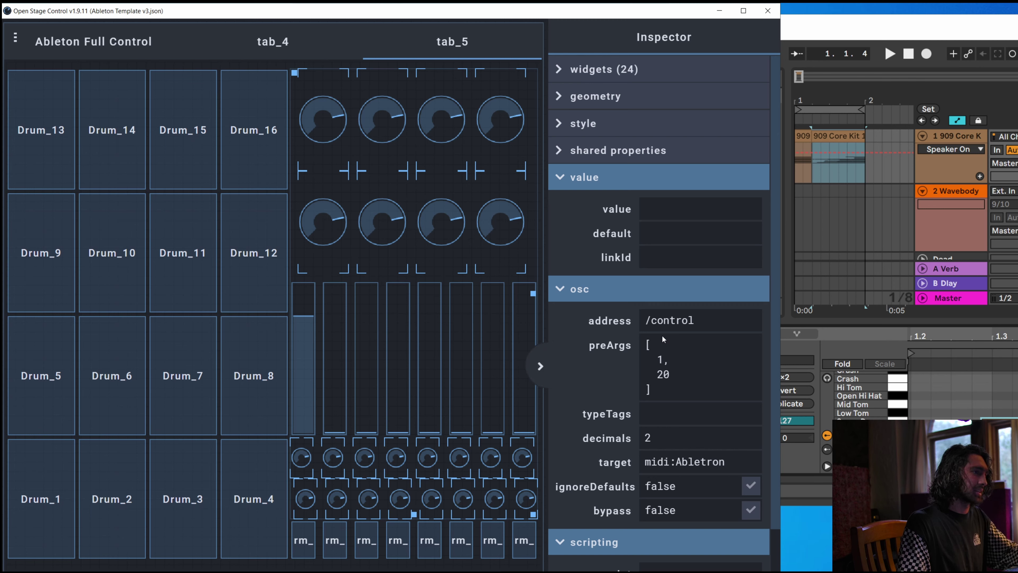
pyautogui.doubleClick(666, 373)
pyautogui.write('19')
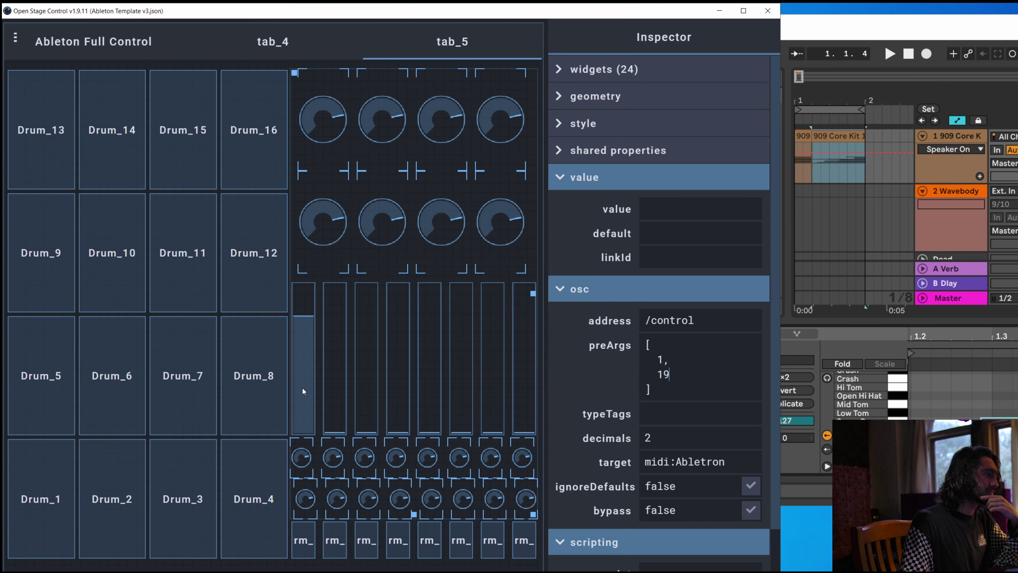
# Compare the preArgs of the first fader and the first lower-row large knob, testing that they control separately.
pyautogui.click(303, 324)
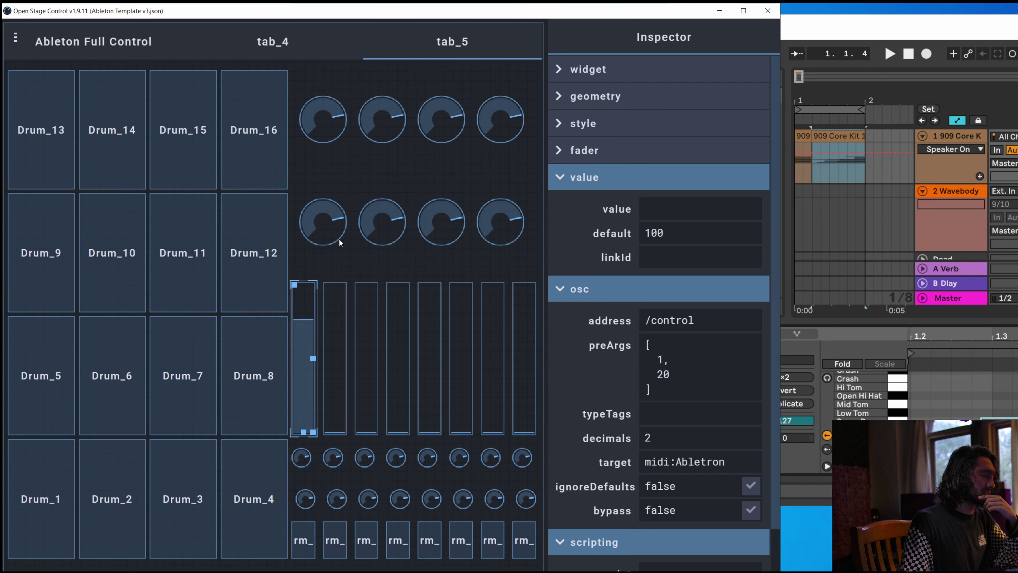
pyautogui.click(330, 243)
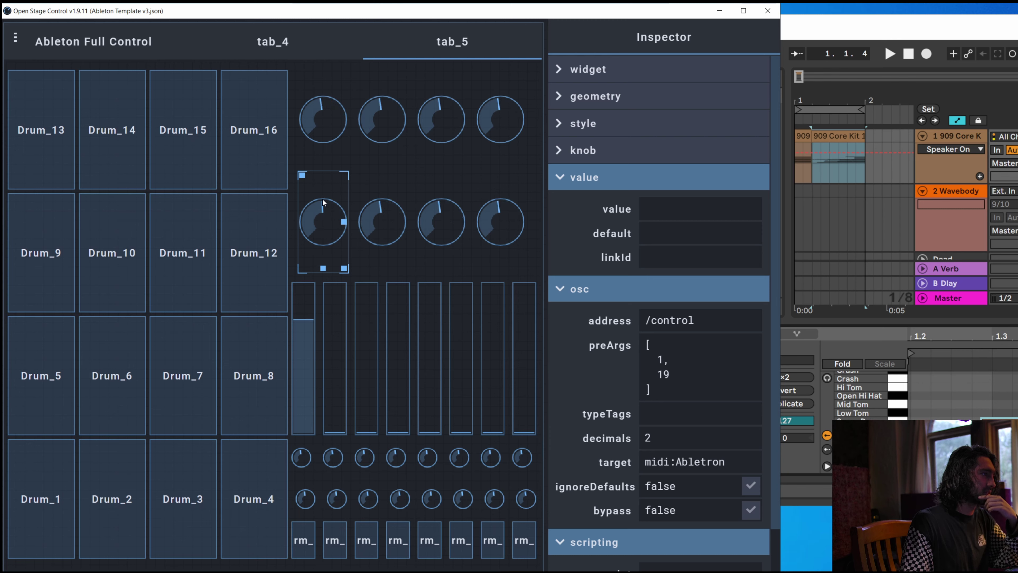
pyautogui.click(299, 333)
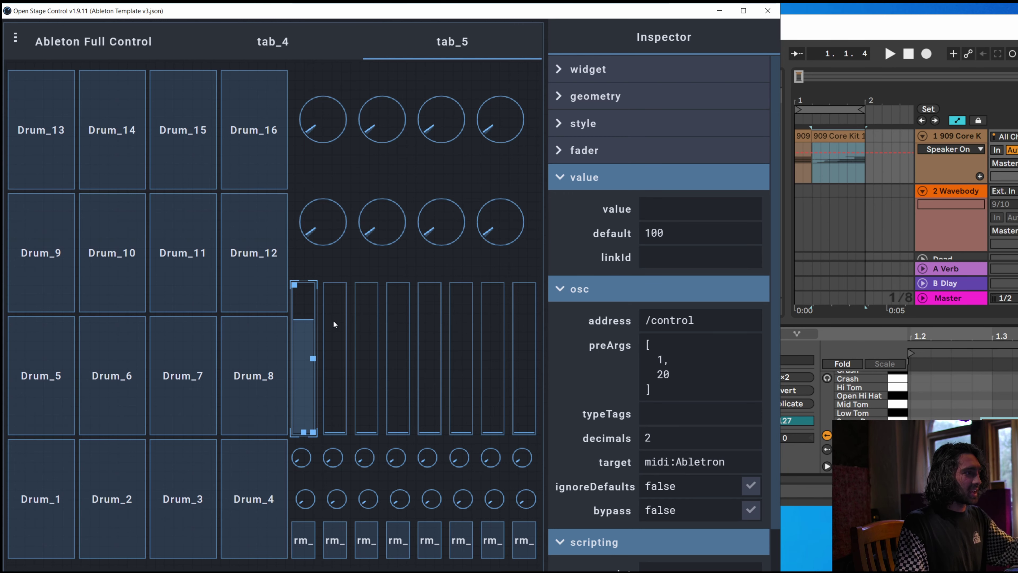
# Switch to Ableton Live and MIDI-map the volume of track 1, 909 Core Kit, to the first fader on CC 20.
pyautogui.hotkey('alt', 'Tab')
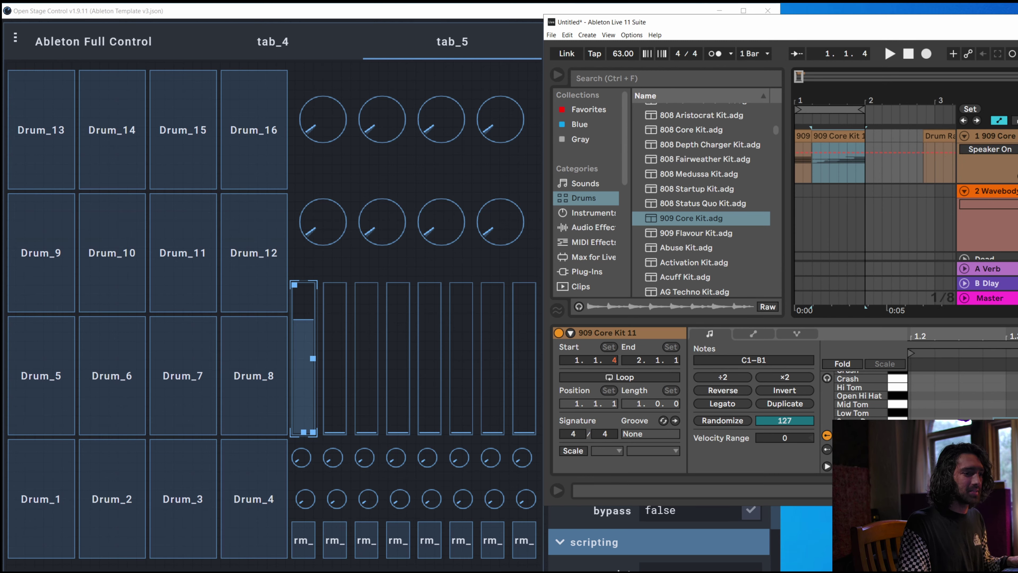
pyautogui.hotkey('ctrl', 'm')
pyautogui.moveTo(901, 127); pyautogui.dragTo(662, 126)
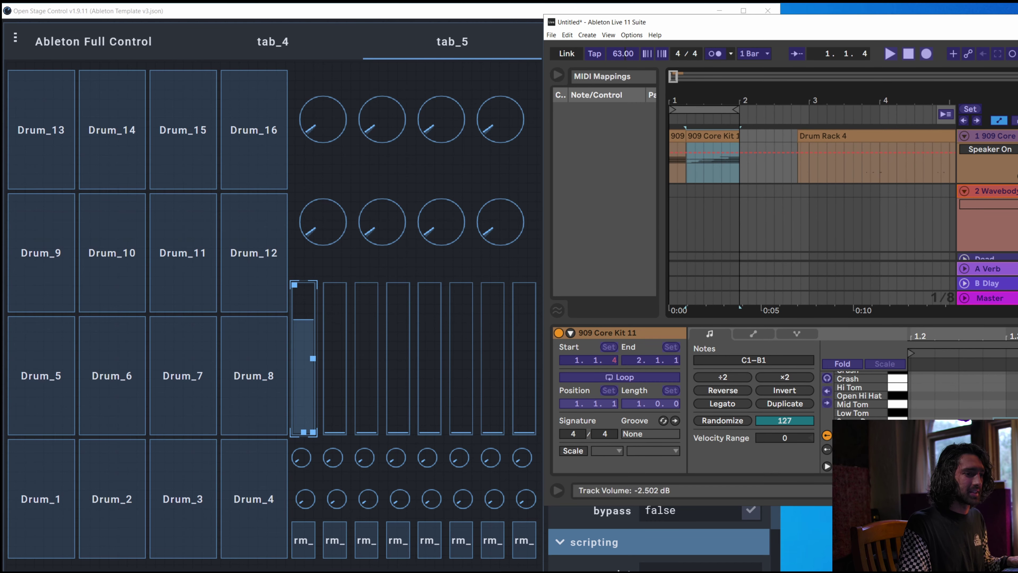
pyautogui.moveTo(947, 23); pyautogui.dragTo(824, 28)
pyautogui.click(966, 156)
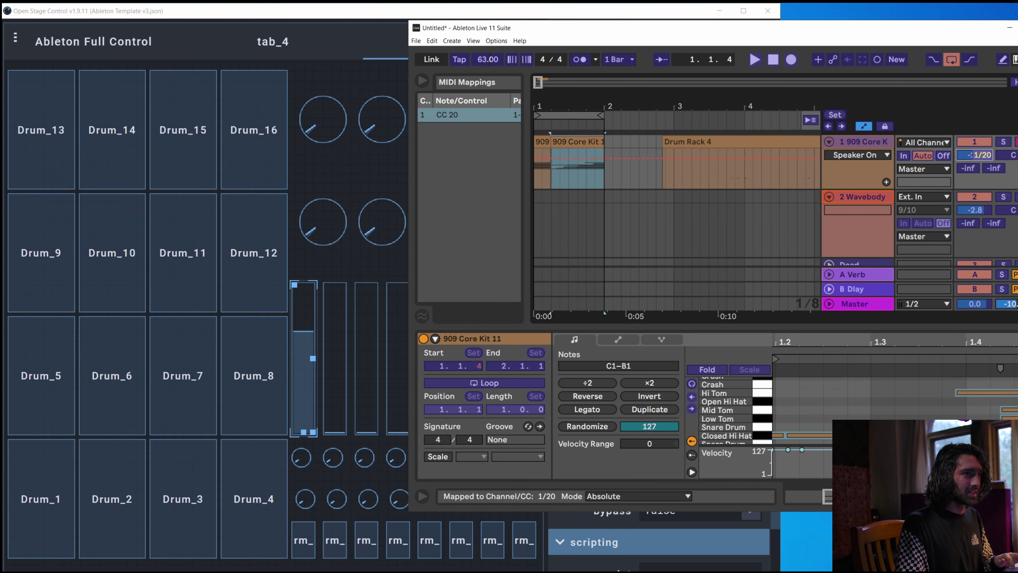
pyautogui.hotkey('ctrl', 'm')
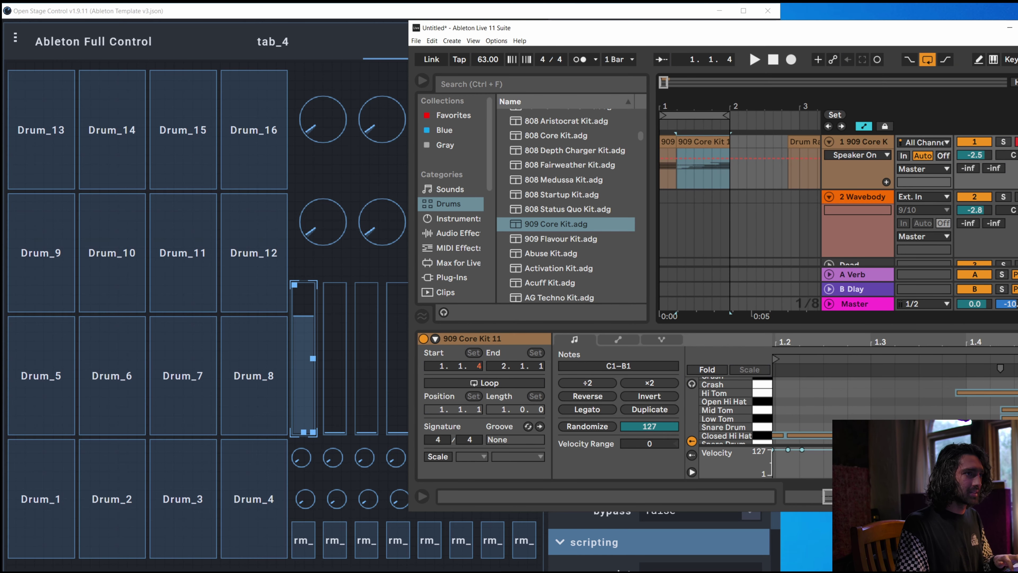
# Try default values of 102 and 104 for the first fader, resetting it to compare against the track volume.
pyautogui.click(303, 310)
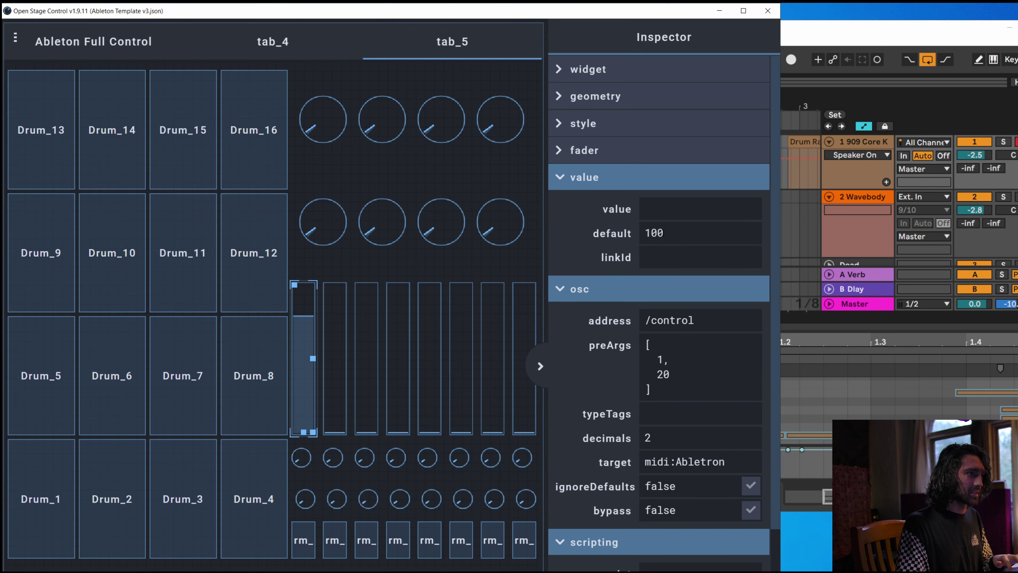
pyautogui.moveTo(659, 233); pyautogui.dragTo(666, 233)
pyautogui.write('2')
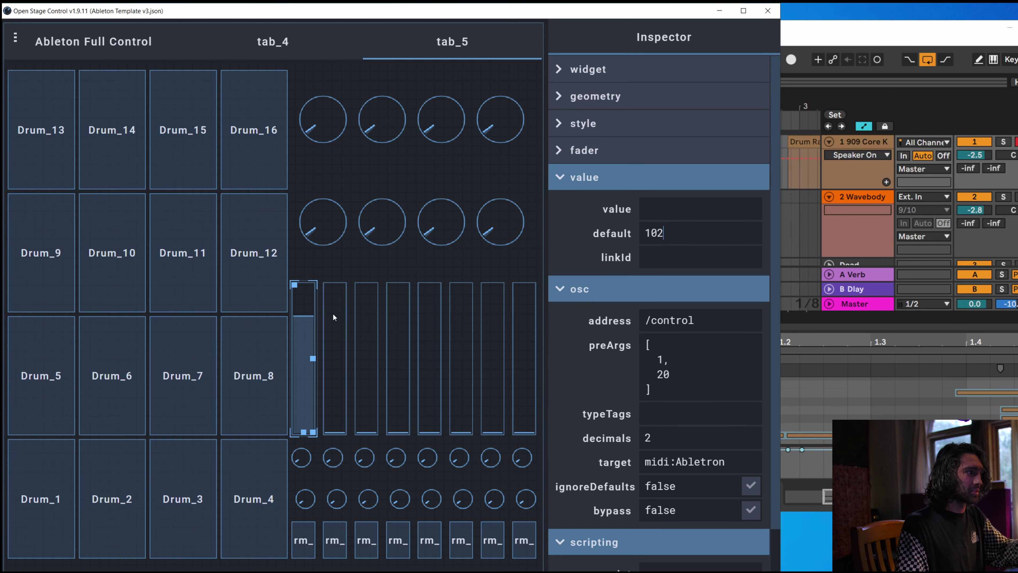
pyautogui.doubleClick(309, 308)
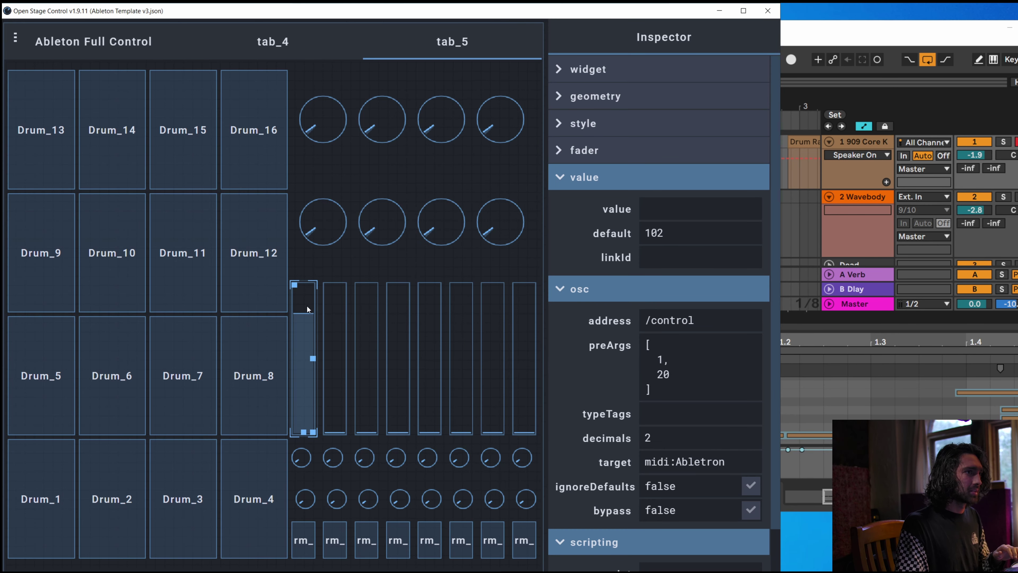
pyautogui.moveTo(658, 233); pyautogui.dragTo(664, 233)
pyautogui.write('4')
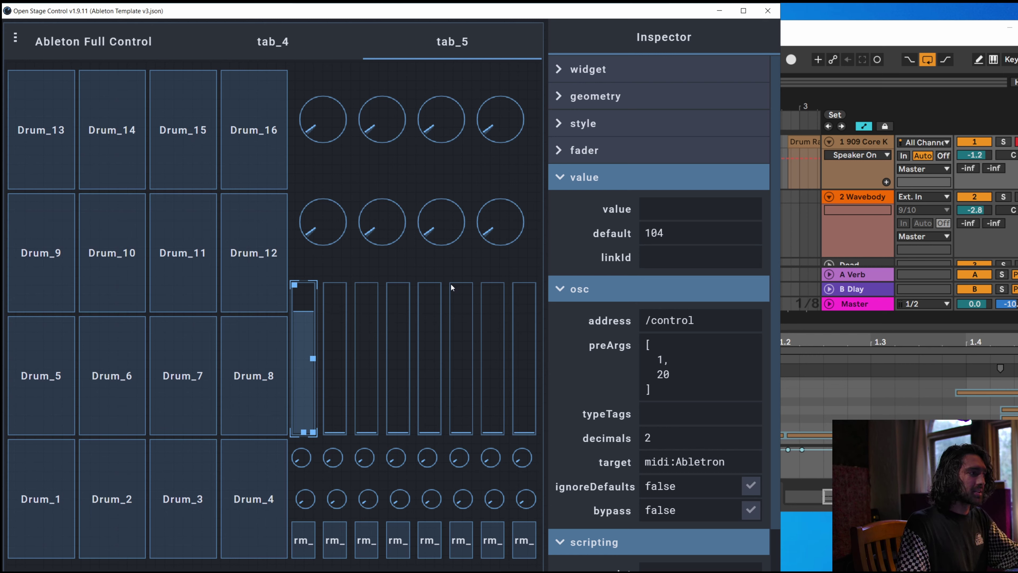
# Test a default value of 110 on the first fader and settle on 108.
pyautogui.moveTo(657, 233); pyautogui.dragTo(673, 232)
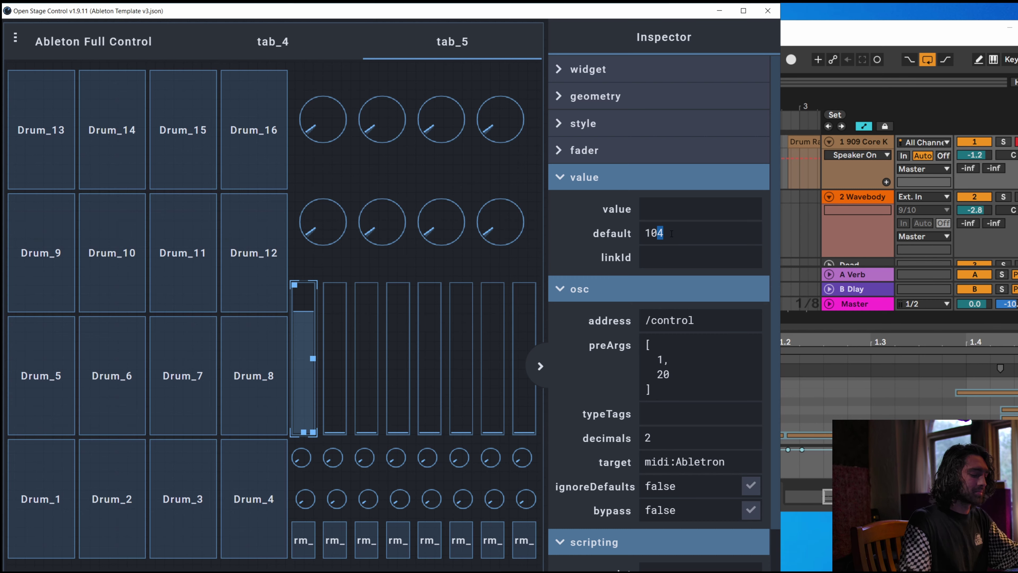
pyautogui.press('BackSpace')
pyautogui.press('BackSpace')
pyautogui.write('10')
pyautogui.moveTo(306, 320); pyautogui.dragTo(305, 314)
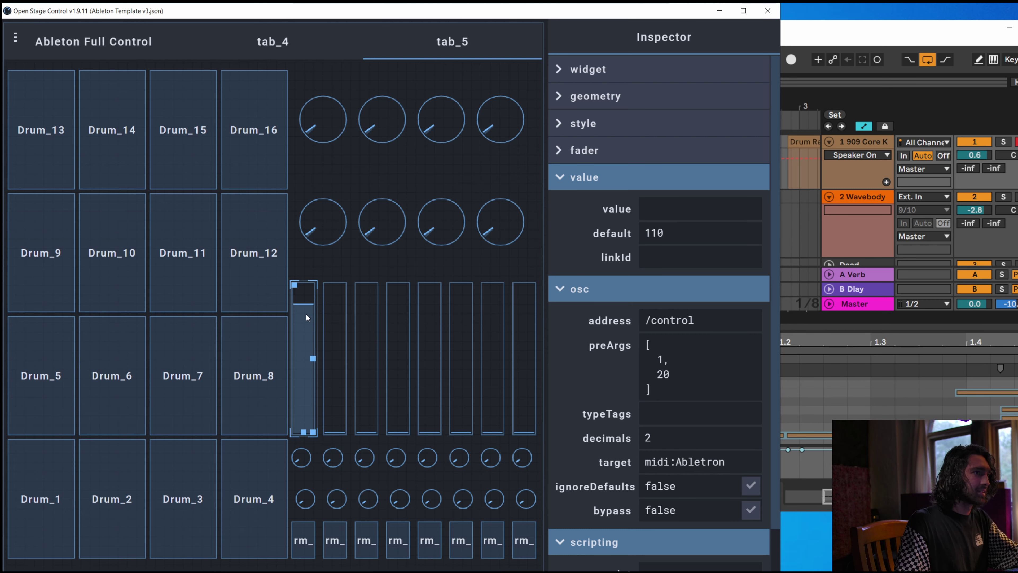
pyautogui.moveTo(654, 235); pyautogui.dragTo(676, 236)
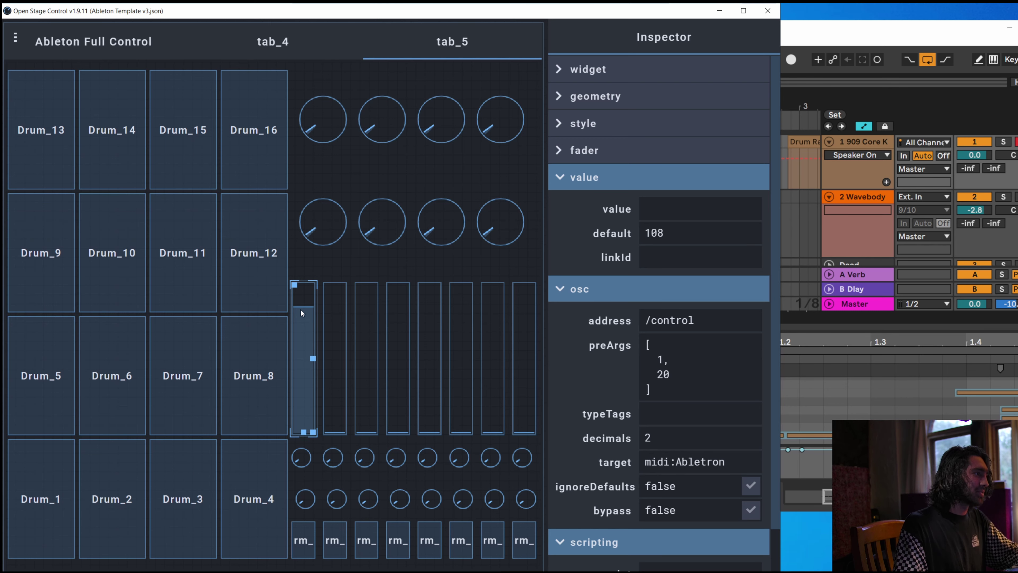
# Select the eight faders together and individually to check their default values and preArgs control numbers.
pyautogui.moveTo(300, 309); pyautogui.dragTo(524, 356)
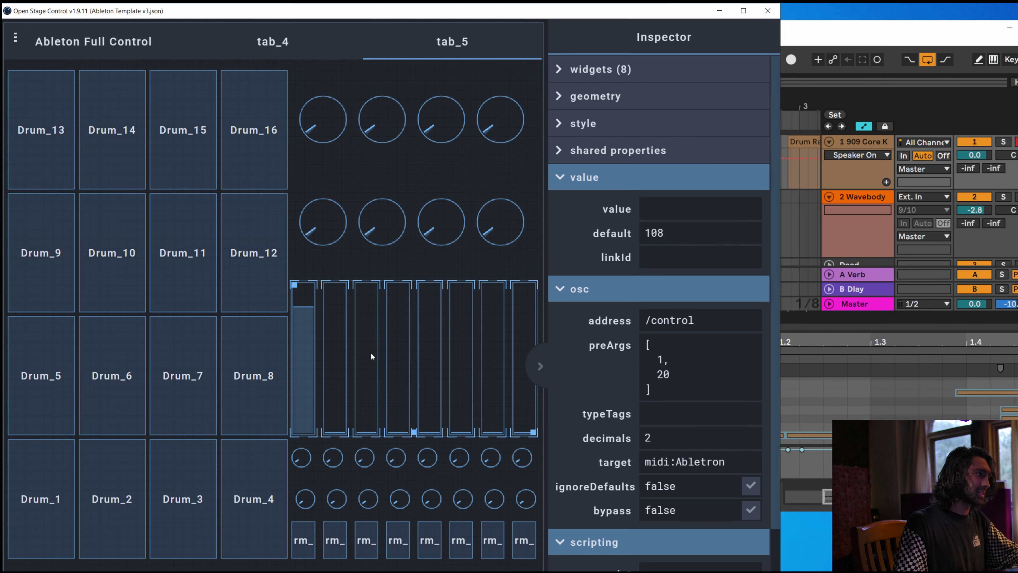
pyautogui.click(337, 271)
pyautogui.click(339, 319)
pyautogui.click(368, 328)
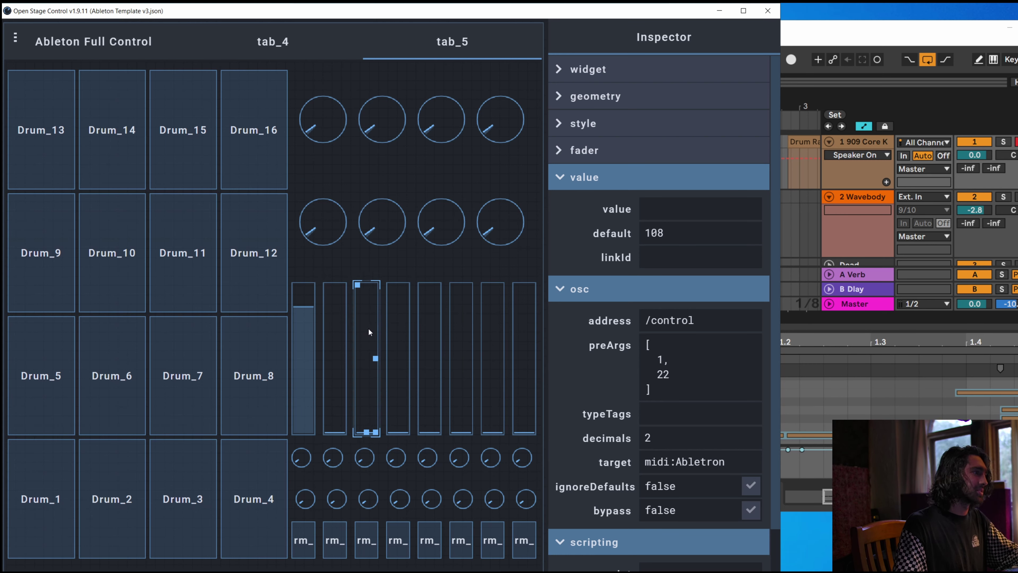
pyautogui.click(397, 324)
pyautogui.click(304, 325)
pyautogui.click(344, 325)
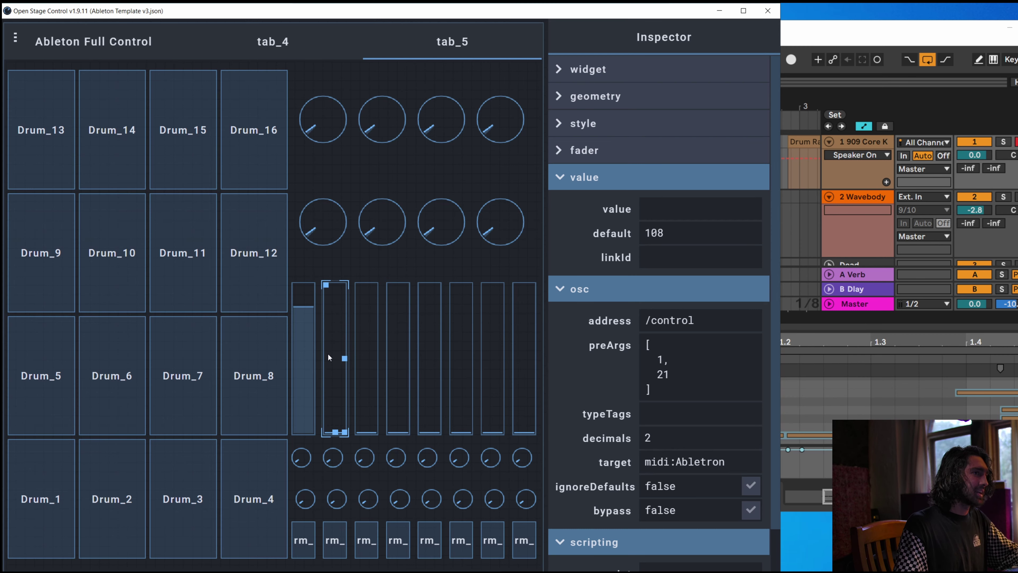
# MIDI-map the volume of track 2, Wavebody, to the second fader and change it in Ableton Live to test the feedback.
pyautogui.click(1017, 59)
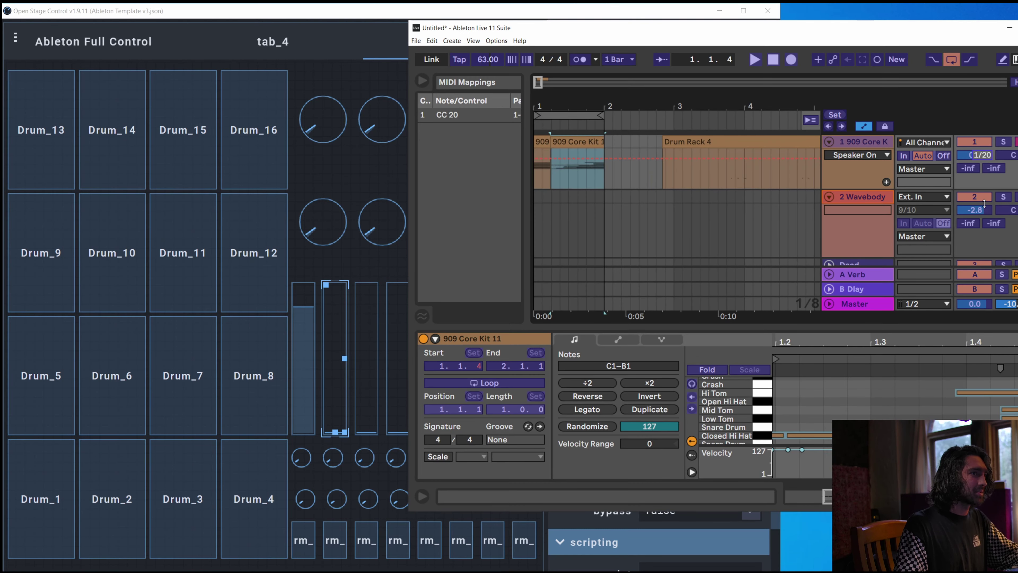
pyautogui.click(980, 209)
pyautogui.click(335, 375)
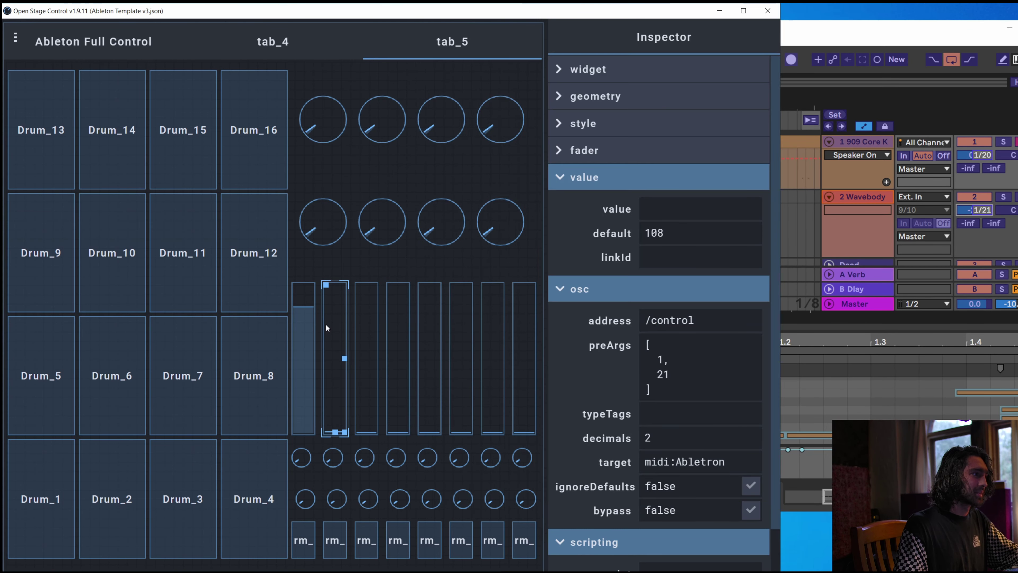
pyautogui.moveTo(339, 335)
pyautogui.mouseDown()
pyautogui.moveTo(345, 357)
pyautogui.moveTo(328, 308)
pyautogui.moveTo(338, 347)
pyautogui.moveTo(340, 333)
pyautogui.mouseUp()
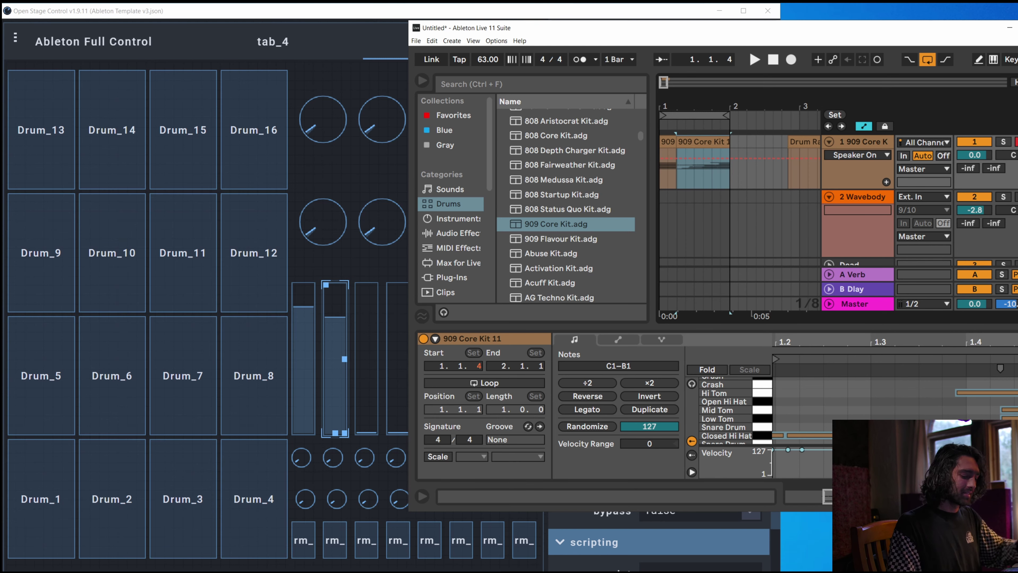
pyautogui.moveTo(974, 210)
pyautogui.mouseDown()
pyautogui.moveTo(975, 244)
pyautogui.moveTo(975, 199)
pyautogui.mouseUp()
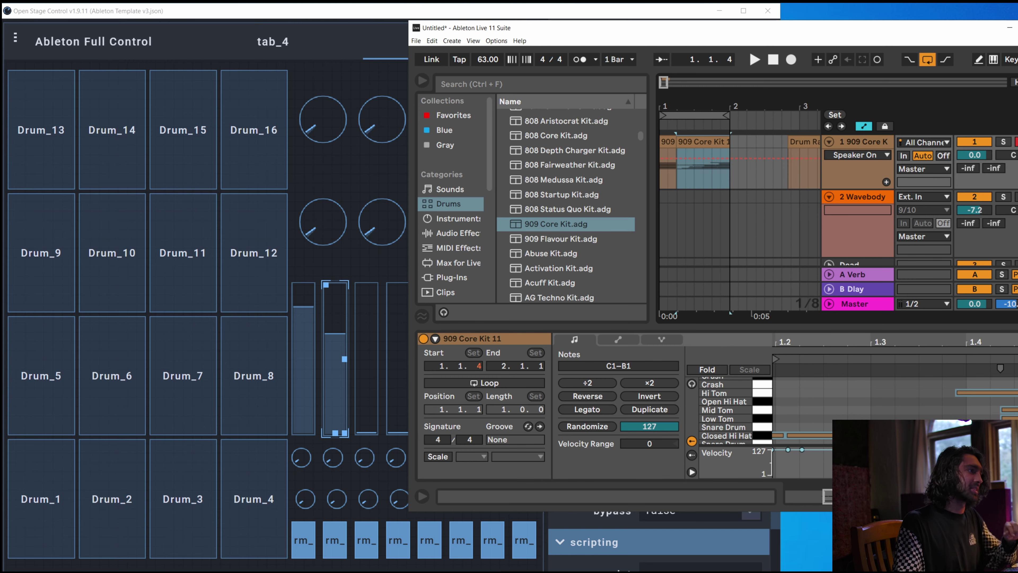
# Examine the shared properties of all eight faders, including doubleTap and range, and test resetting the second fader to its default.
pyautogui.click(294, 278)
pyautogui.click(304, 312)
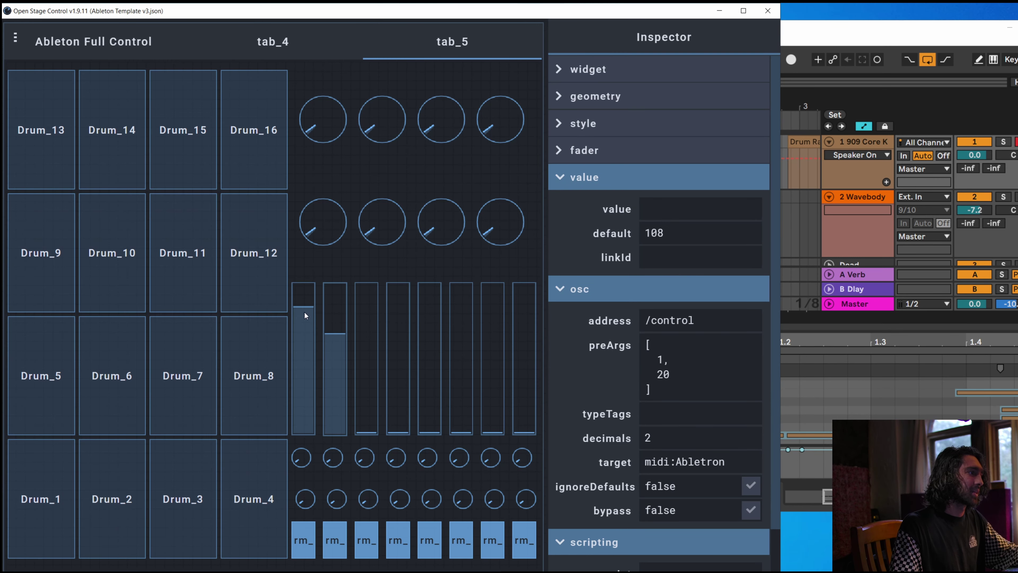
pyautogui.moveTo(303, 311); pyautogui.dragTo(528, 353)
pyautogui.click(562, 152)
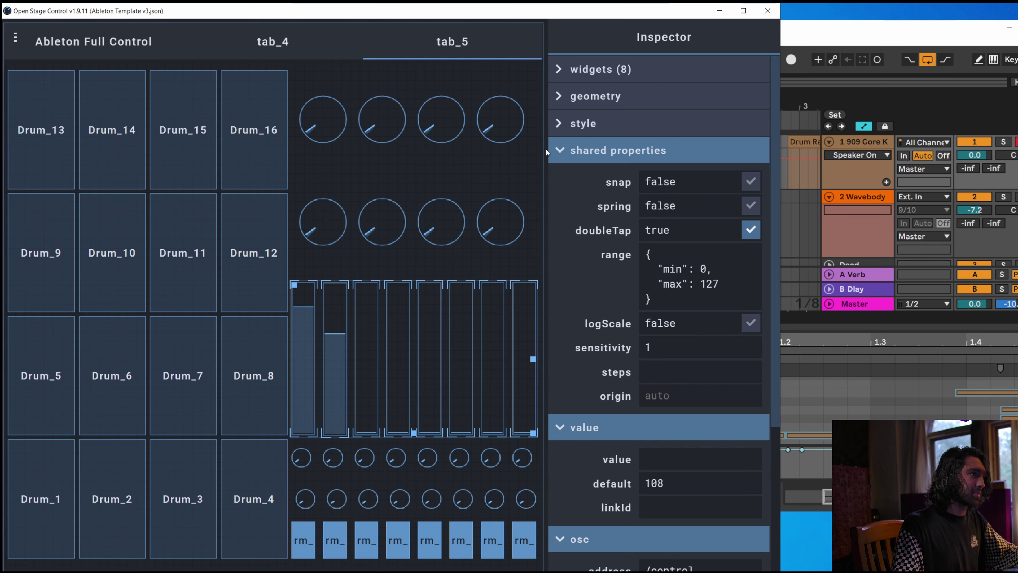
pyautogui.click(550, 149)
pyautogui.click(336, 274)
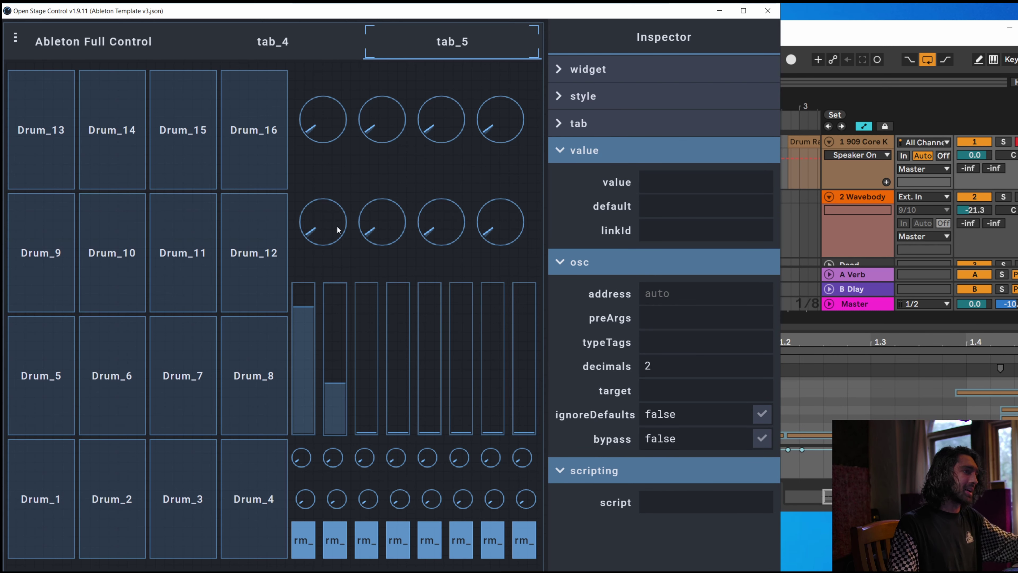
pyautogui.click(441, 264)
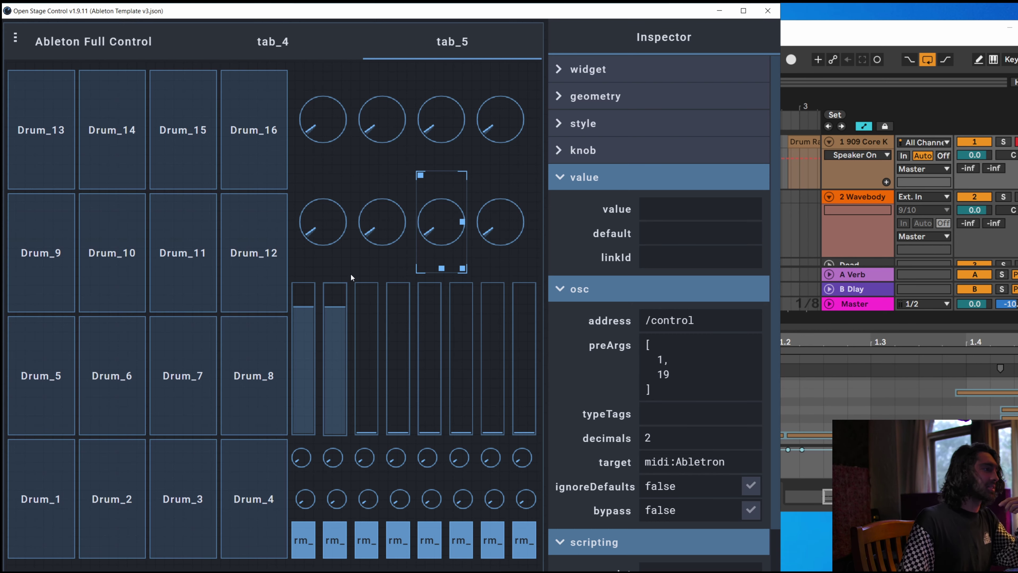
# Set the control number in the preArgs of the top row's first knob to 18.
pyautogui.click(335, 138)
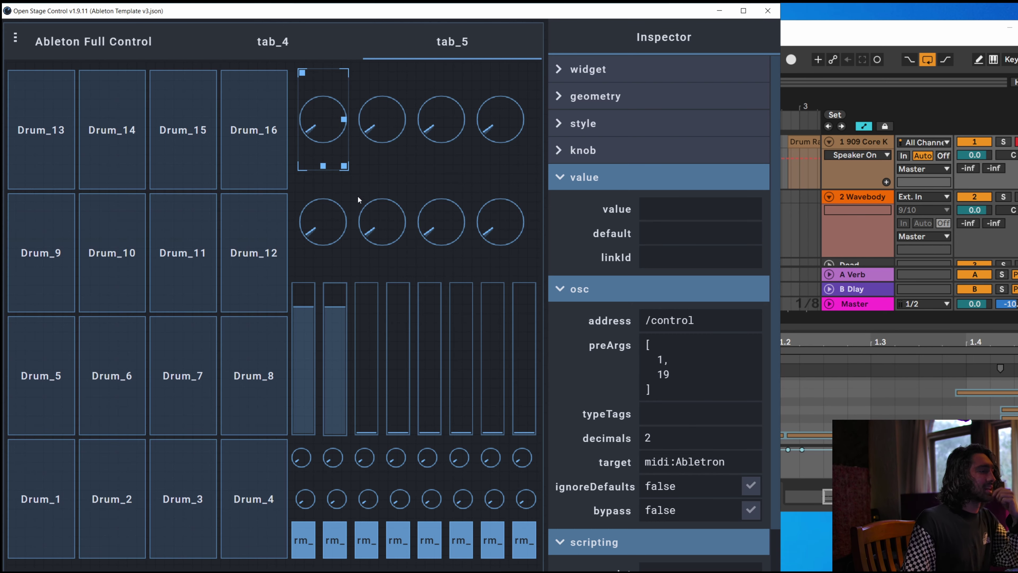
pyautogui.moveTo(664, 374); pyautogui.dragTo(672, 376)
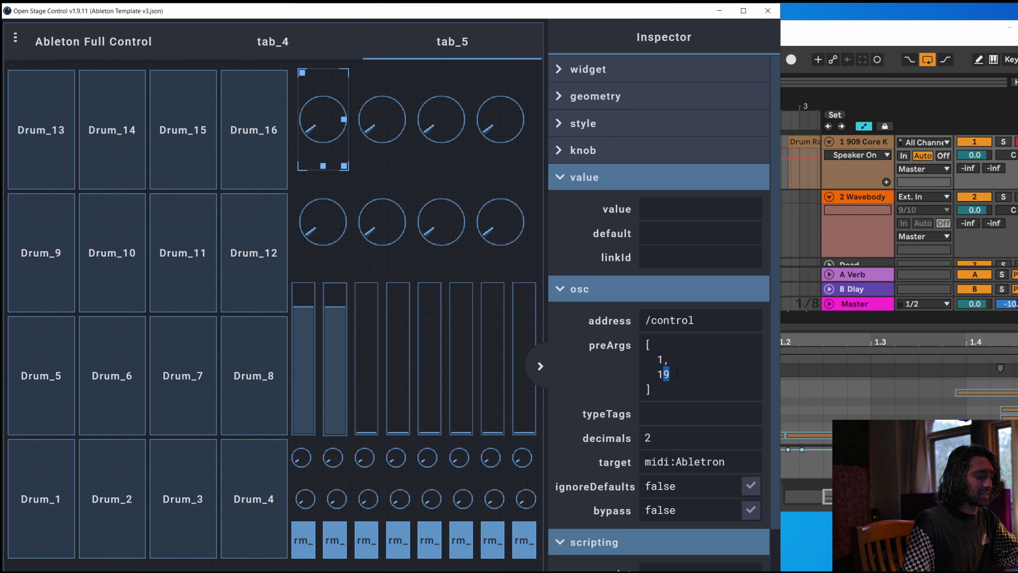
pyautogui.write('8')
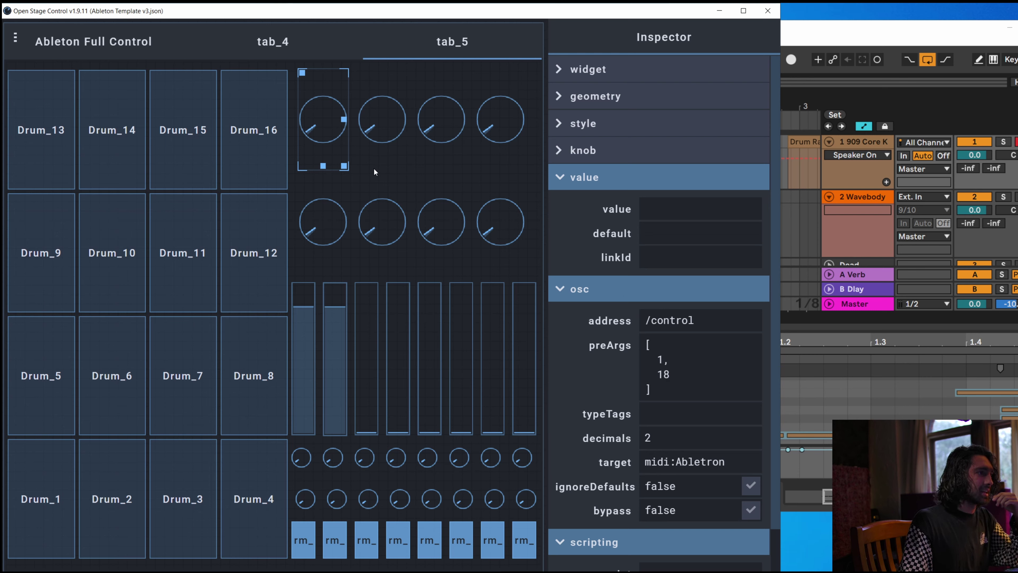
pyautogui.click(393, 168)
# Enable doubleTap for the top row's first knob and set its default value to 0.
pyautogui.click(575, 154)
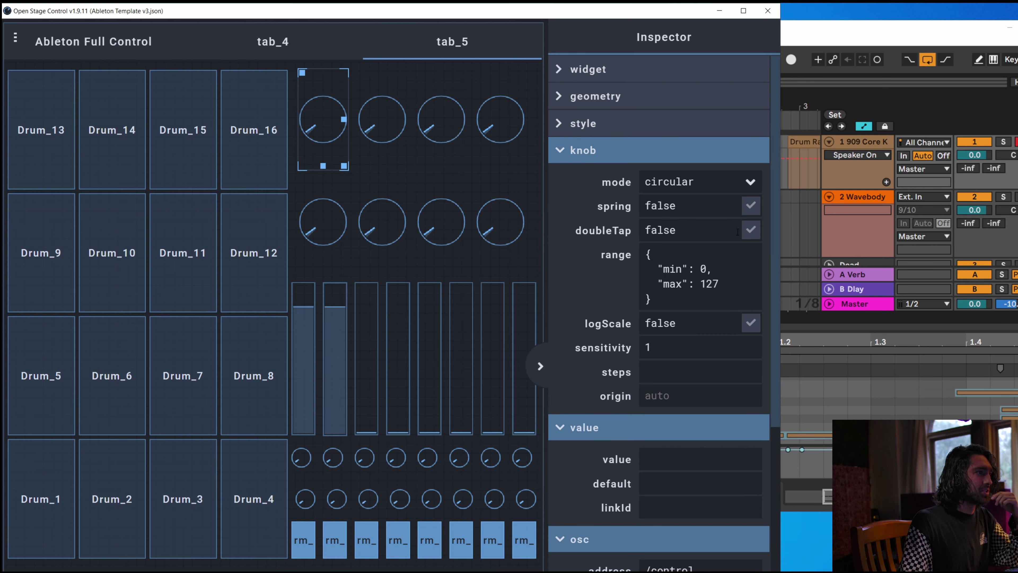
pyautogui.click(750, 231)
pyautogui.click(560, 151)
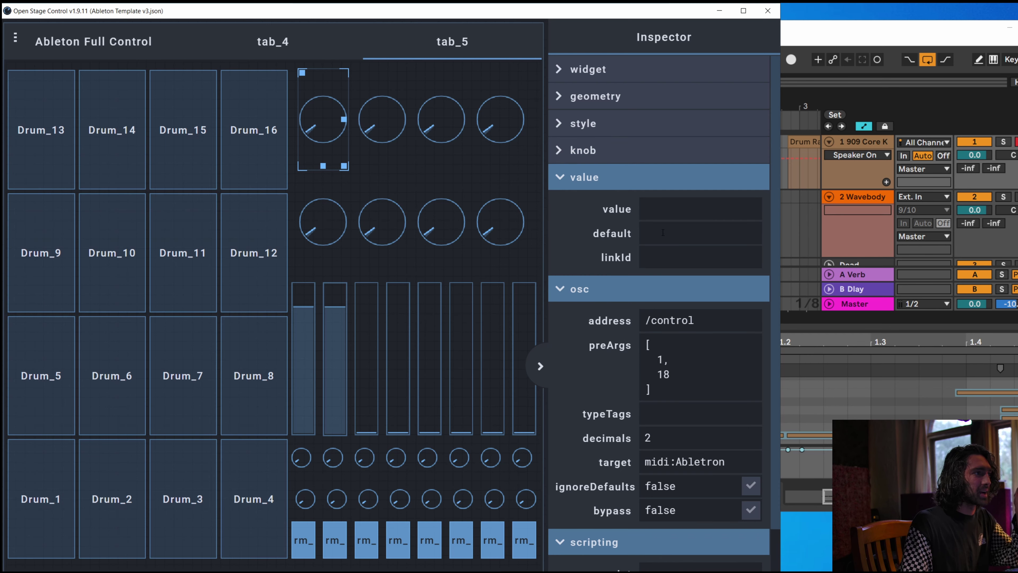
pyautogui.write('0')
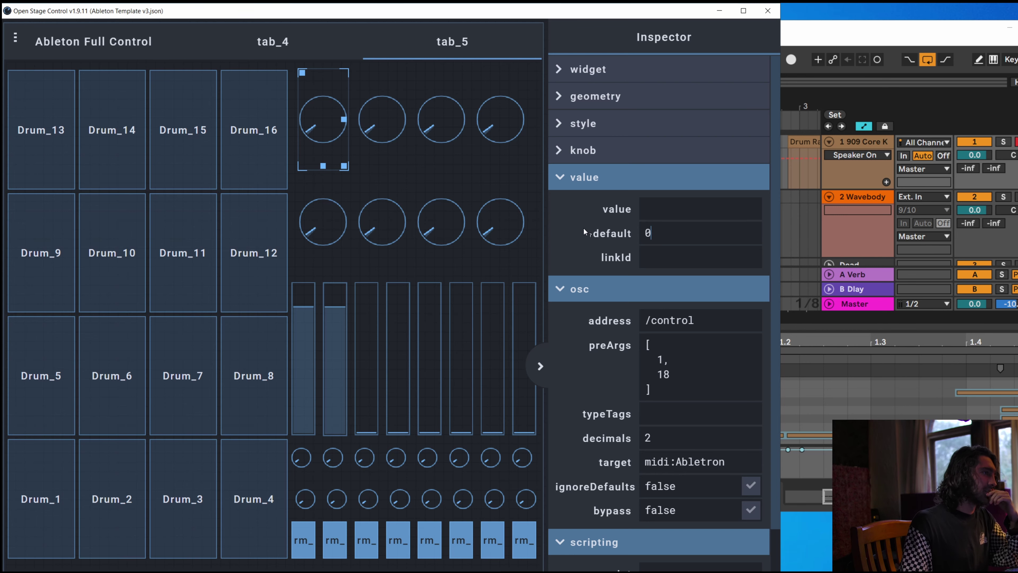
pyautogui.click(562, 181)
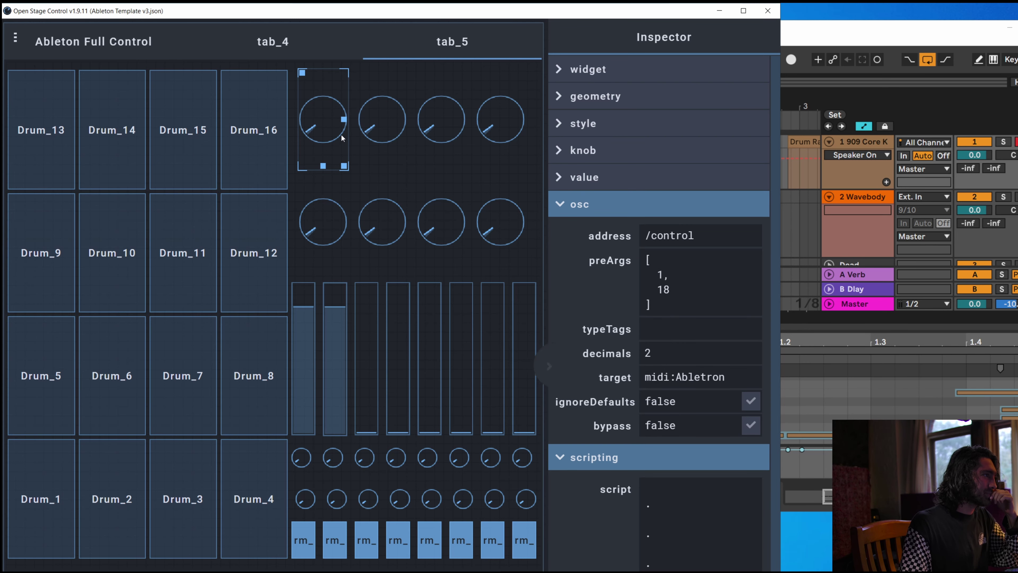
# In Ableton Live, MIDI-map track 1's first send to the top row's first knob and turn the knob to test it.
pyautogui.click(993, 145)
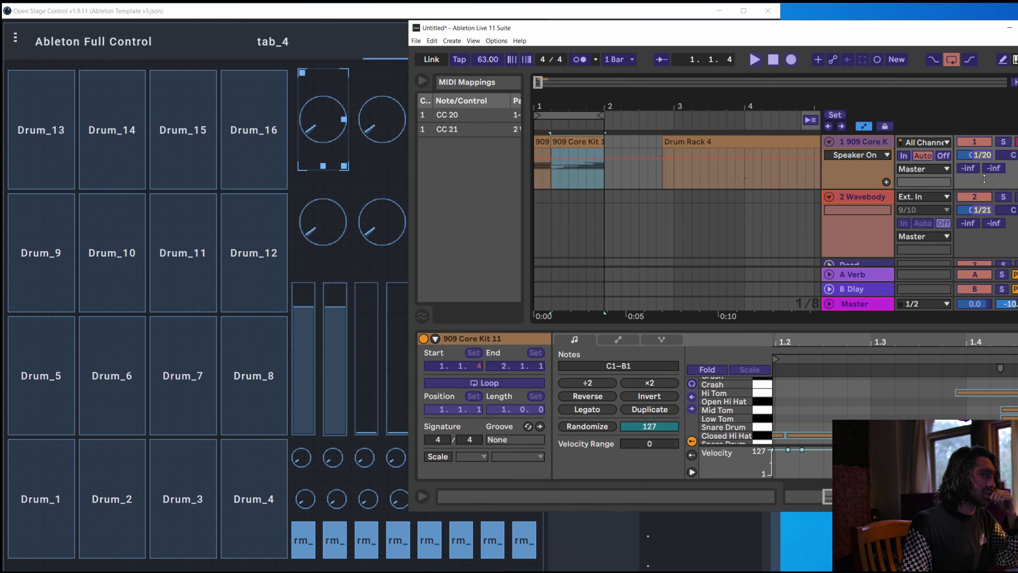
pyautogui.click(327, 113)
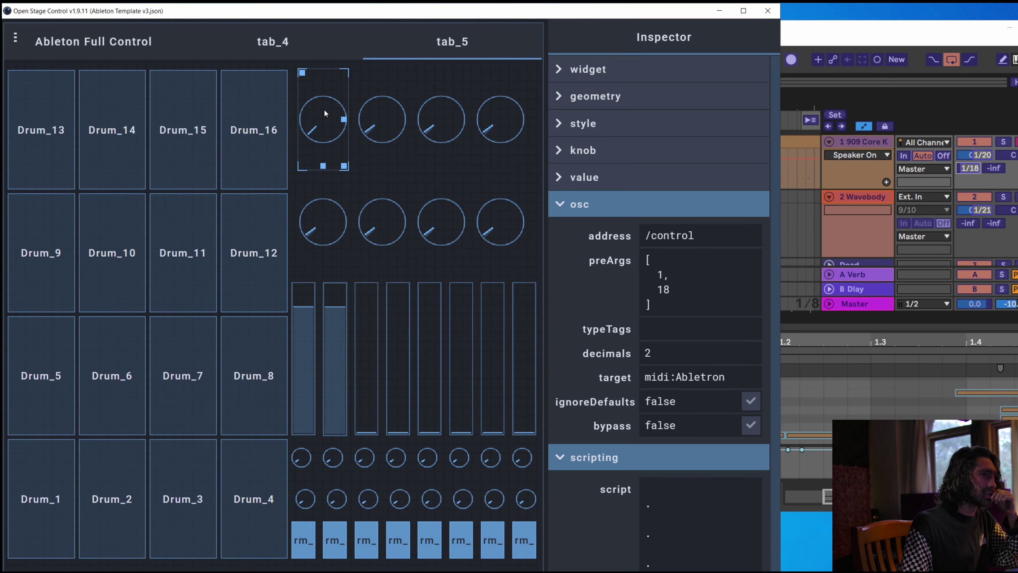
pyautogui.moveTo(304, 154); pyautogui.dragTo(335, 89)
pyautogui.moveTo(326, 127); pyautogui.dragTo(287, 142)
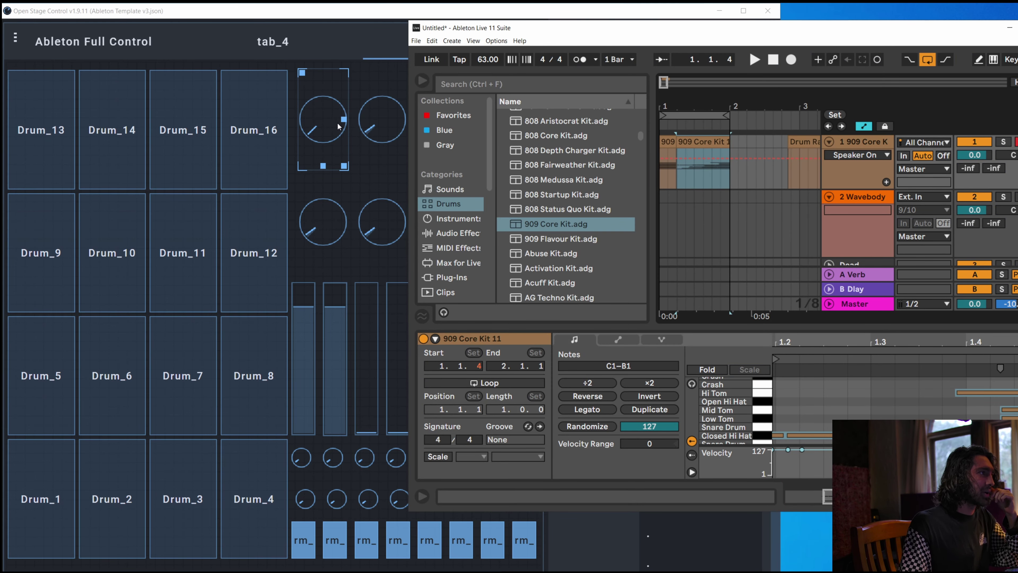
pyautogui.moveTo(339, 126); pyautogui.dragTo(421, 129)
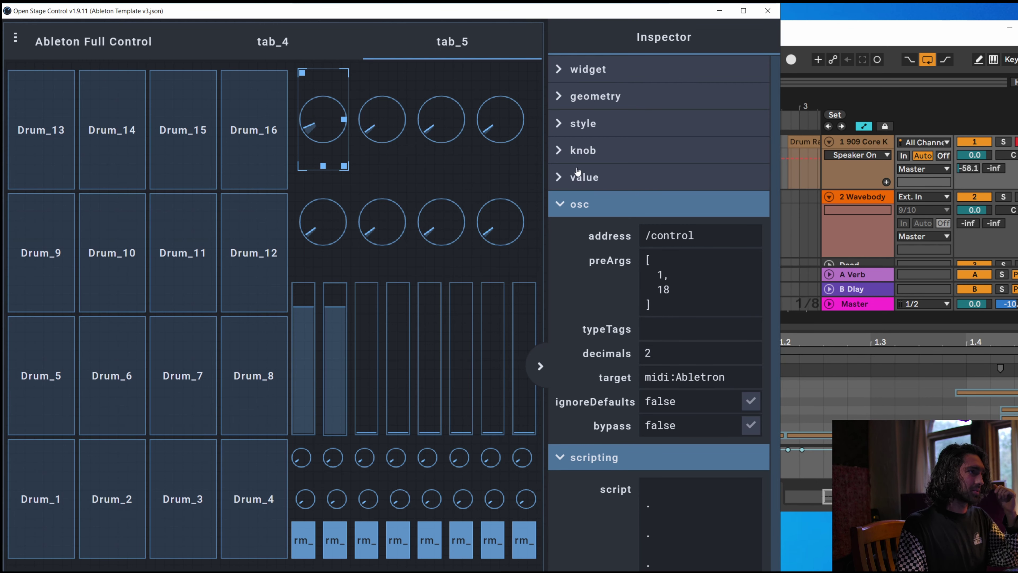
# Examine the first knob's mode settings and test turning the knob in circular mode.
pyautogui.click(577, 157)
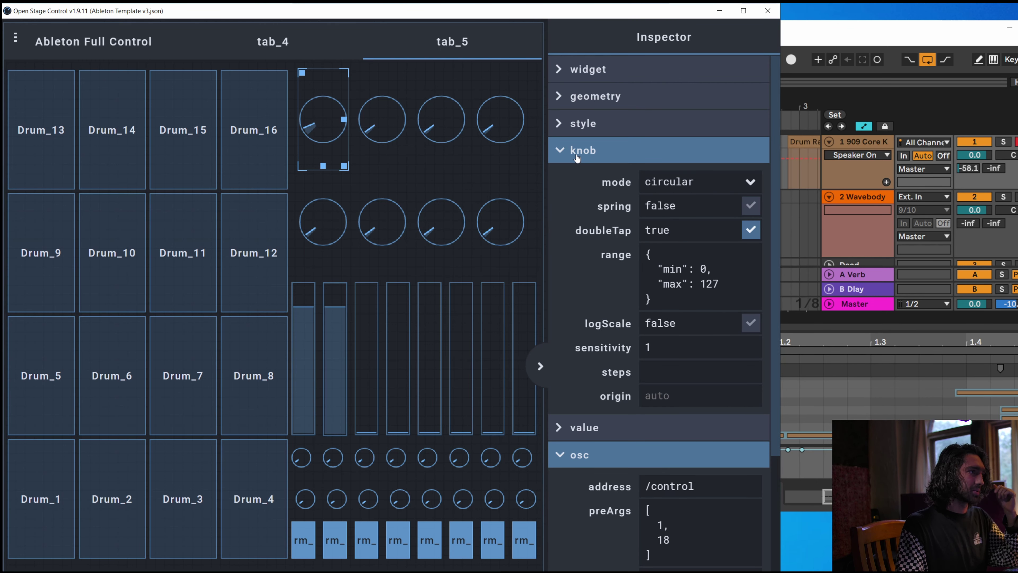
pyautogui.click(748, 188)
pyautogui.click(754, 180)
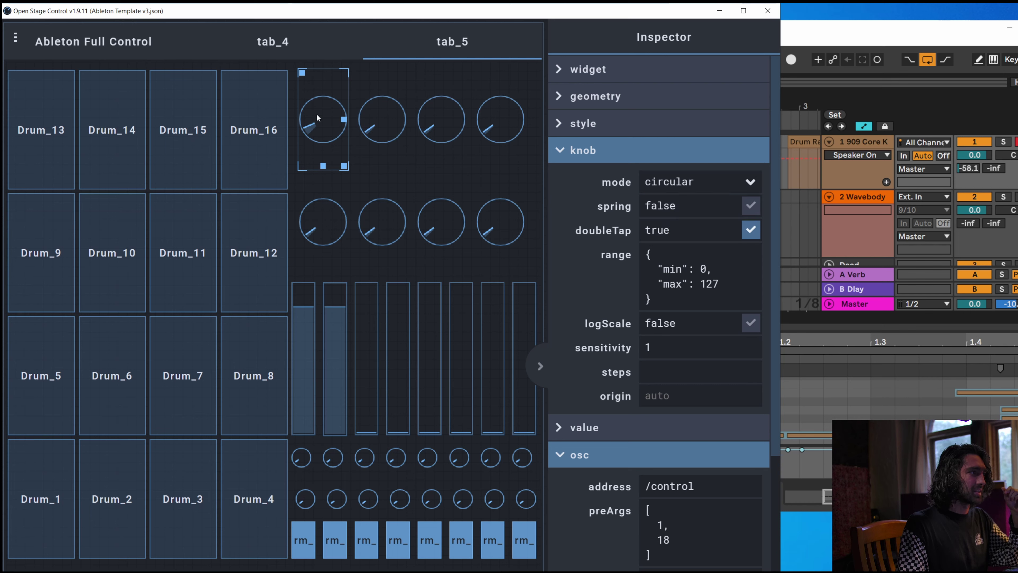
pyautogui.moveTo(307, 124); pyautogui.dragTo(264, 150)
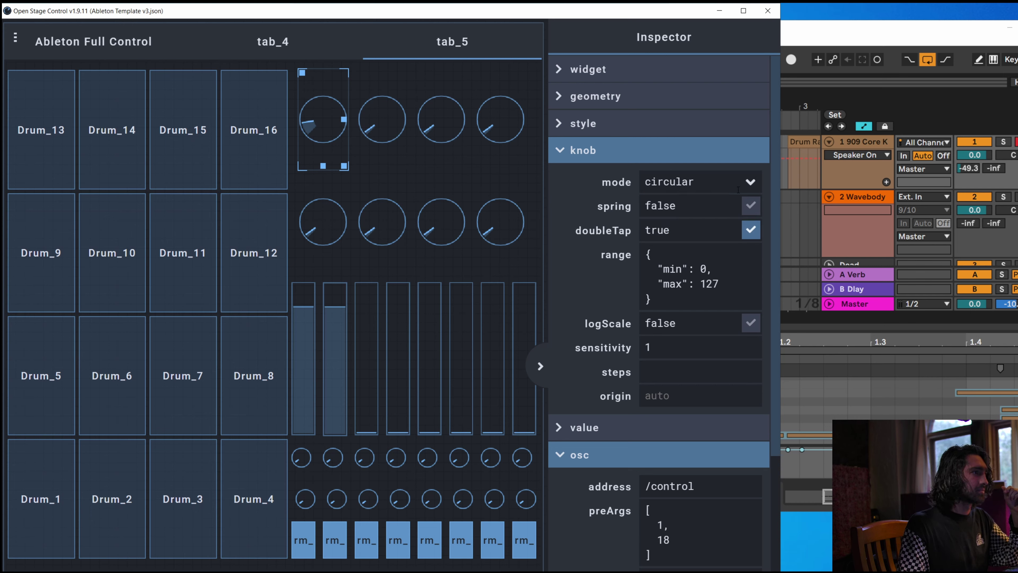
# Try the vertical and snap modes on the first knob, turning it to compare, and return to vertical.
pyautogui.click(749, 185)
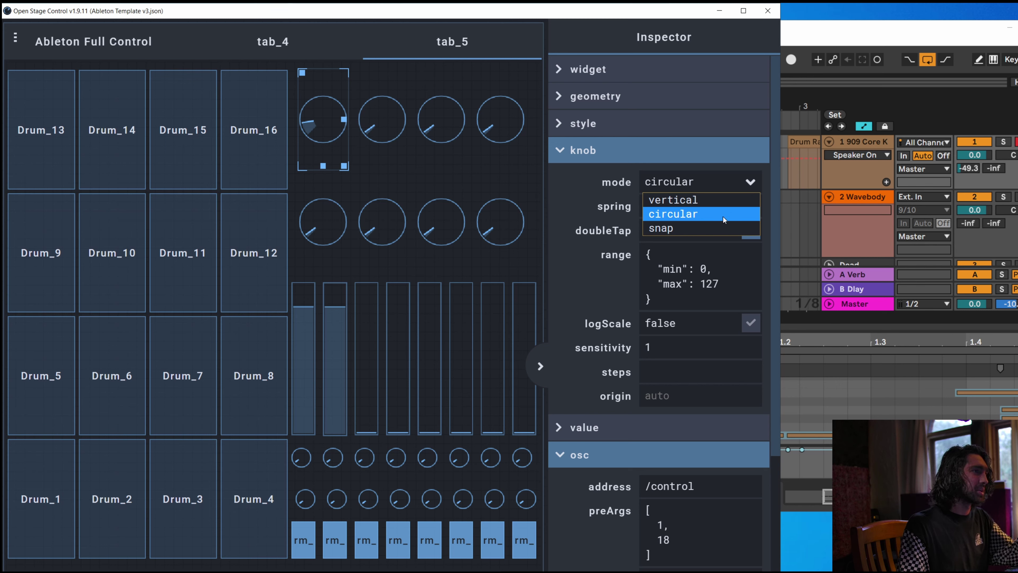
pyautogui.click(711, 200)
pyautogui.moveTo(311, 122); pyautogui.dragTo(329, 103)
pyautogui.click(699, 182)
pyautogui.click(709, 222)
pyautogui.click(697, 181)
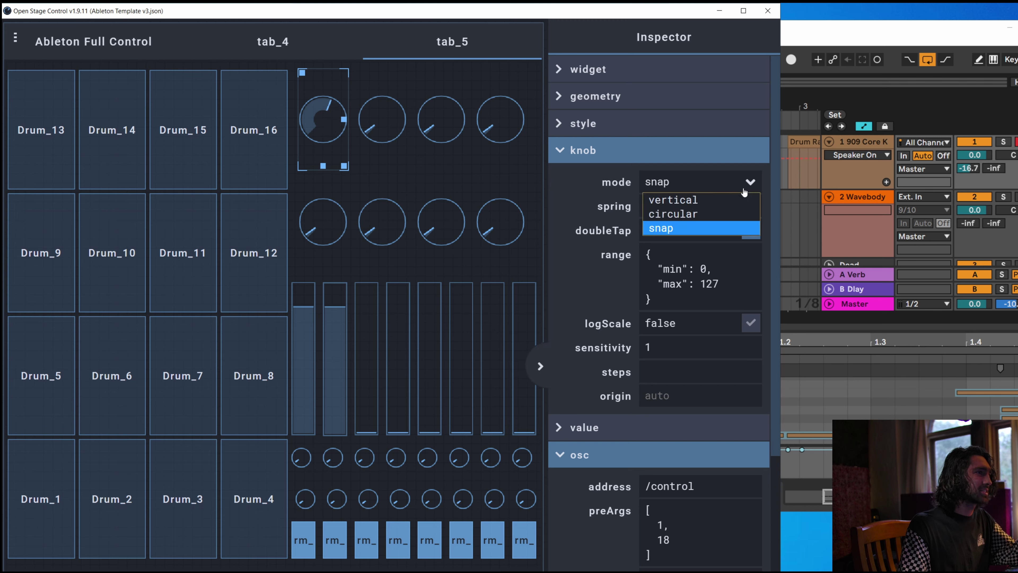
pyautogui.click(673, 196)
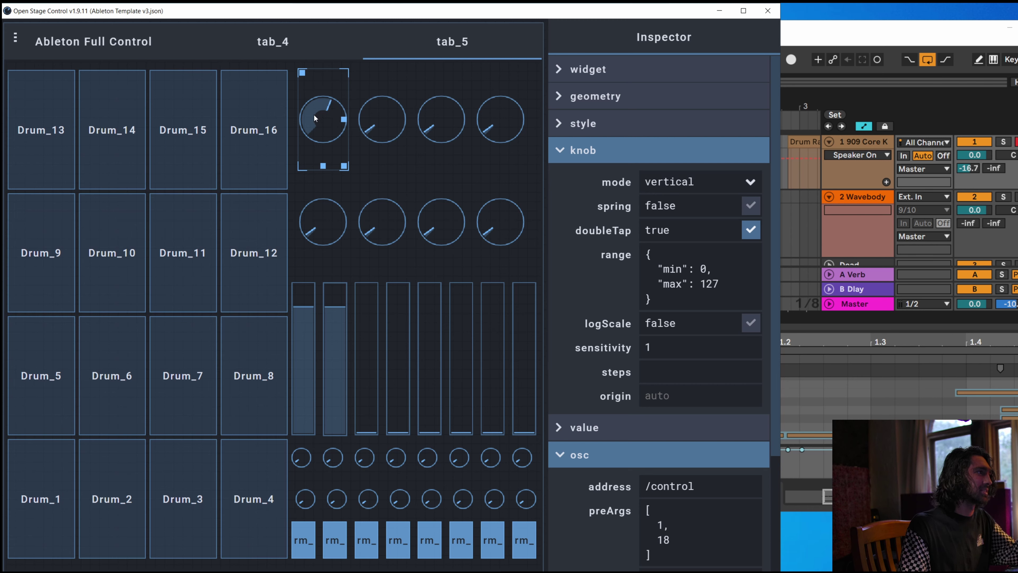
# Set the first knob's mode to snap and test jumping to several positions around its dial.
pyautogui.click(749, 182)
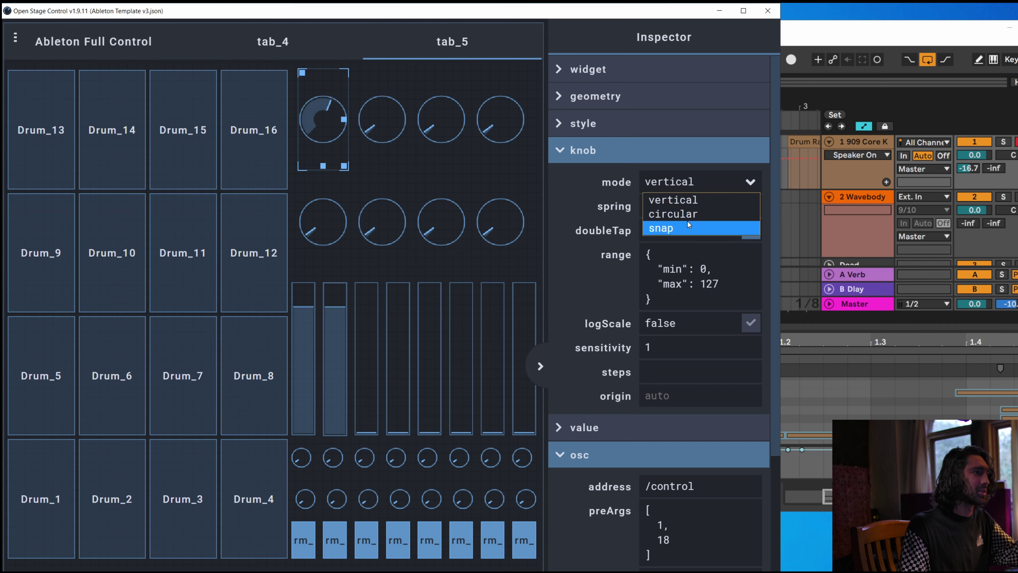
pyautogui.click(673, 227)
pyautogui.click(306, 123)
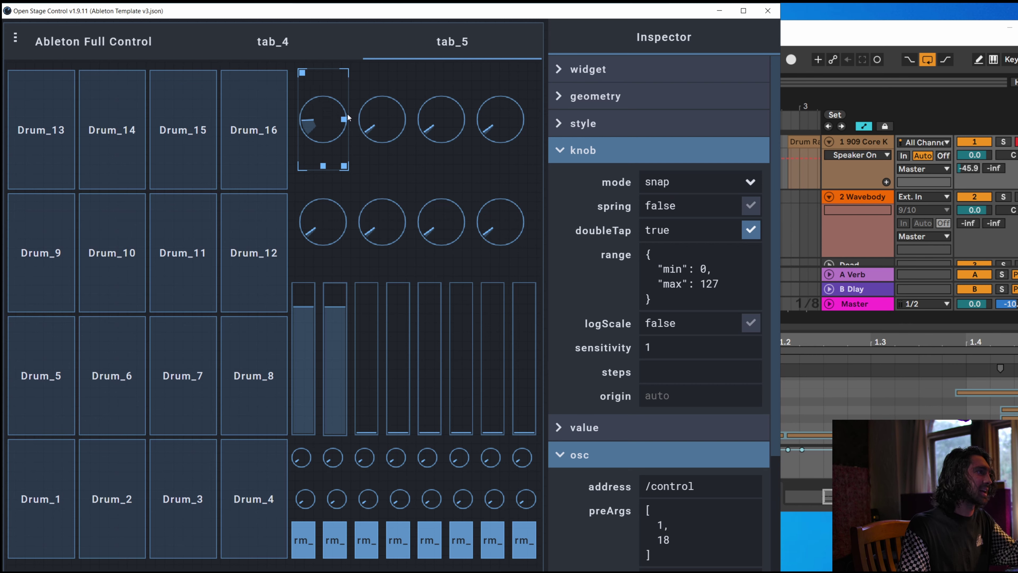
pyautogui.click(337, 115)
pyautogui.click(308, 116)
pyautogui.click(315, 105)
pyautogui.click(306, 122)
pyautogui.click(338, 116)
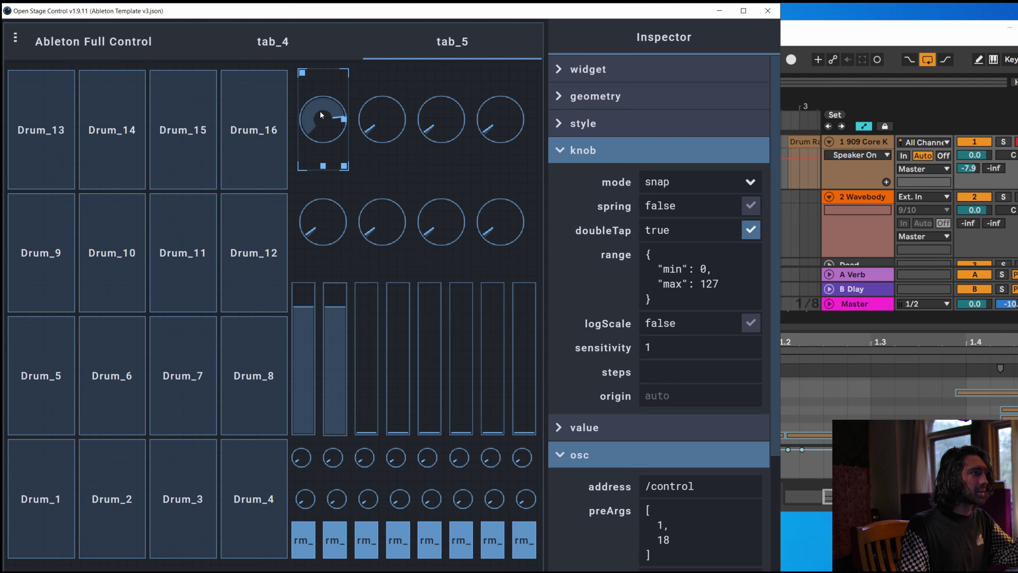
# Move the first knob up and down in snap mode and test resetting it to its default.
pyautogui.click(333, 110)
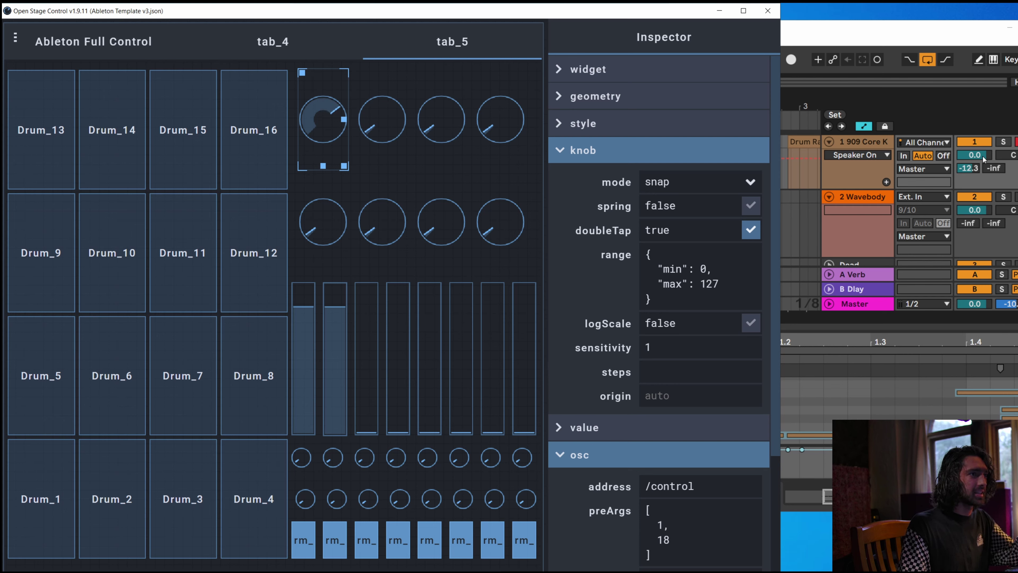
pyautogui.moveTo(311, 117); pyautogui.dragTo(308, 139)
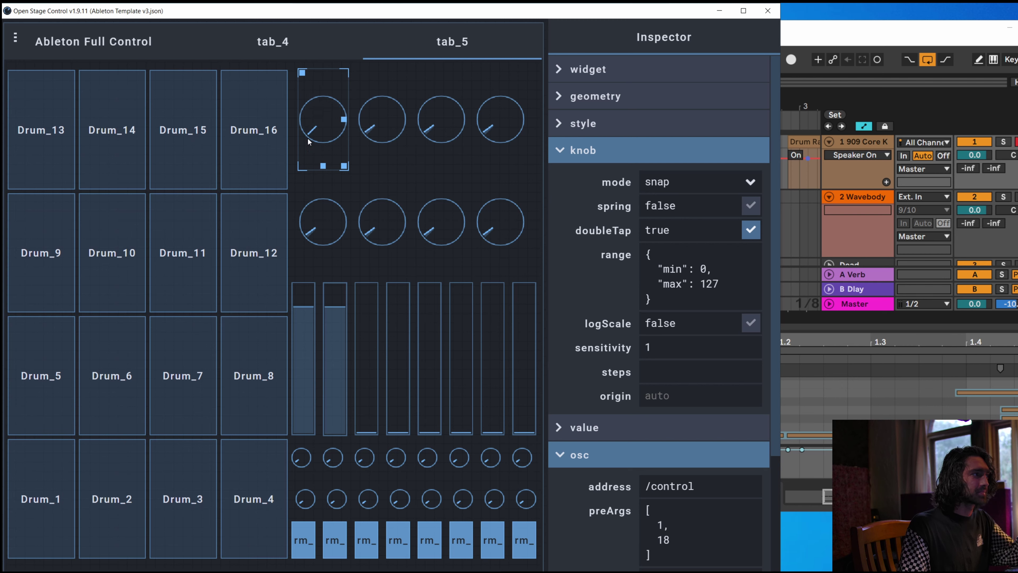
pyautogui.click(333, 108)
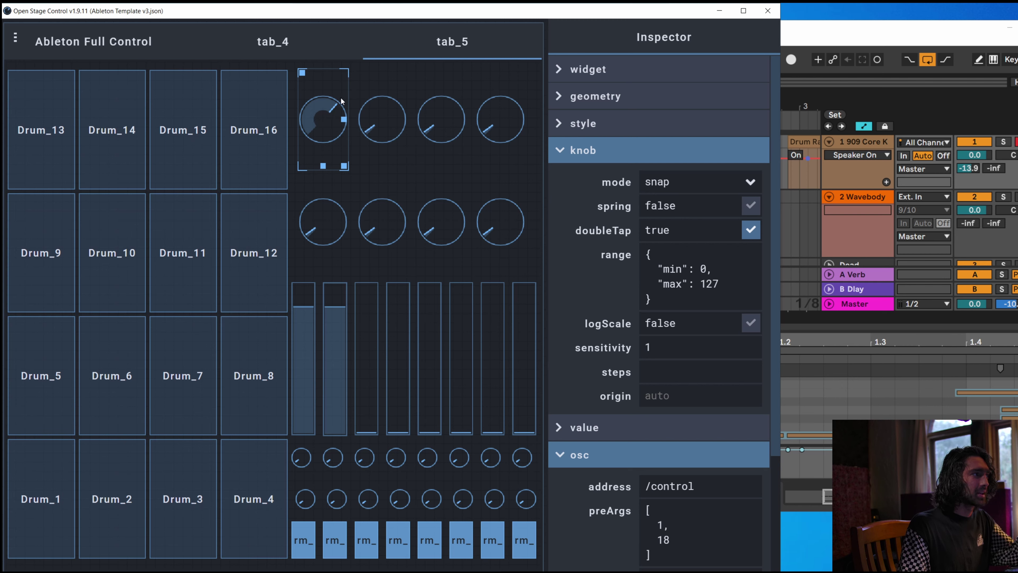
pyautogui.doubleClick(327, 103)
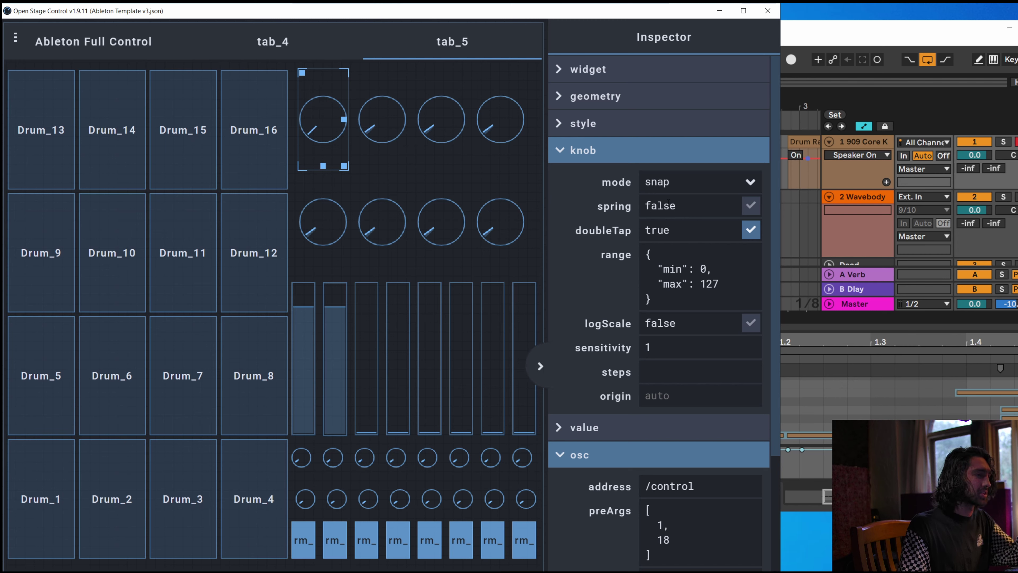